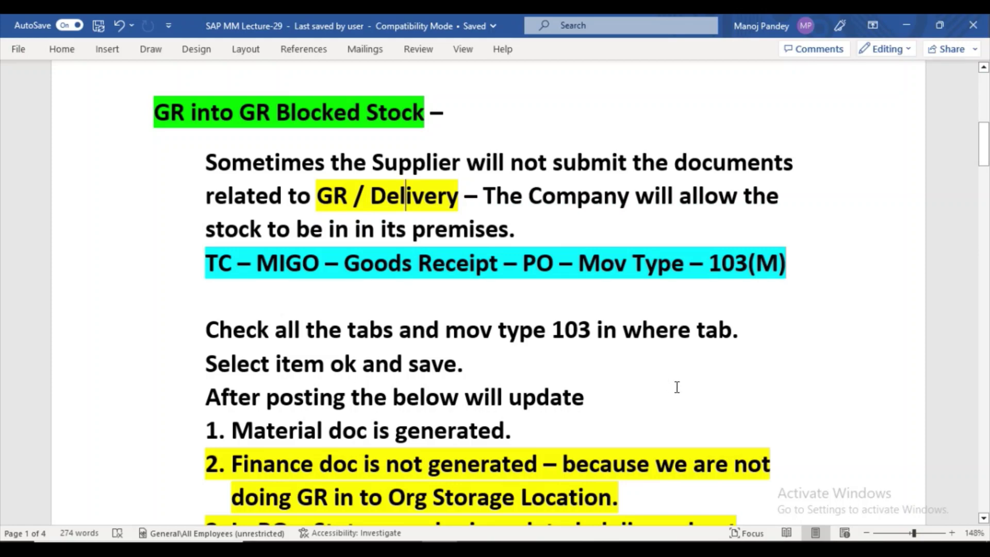
- Switch from the lecture document to SAP Logon and log on to the Dedicat... connection
{"action": "key", "text": "super+d"}
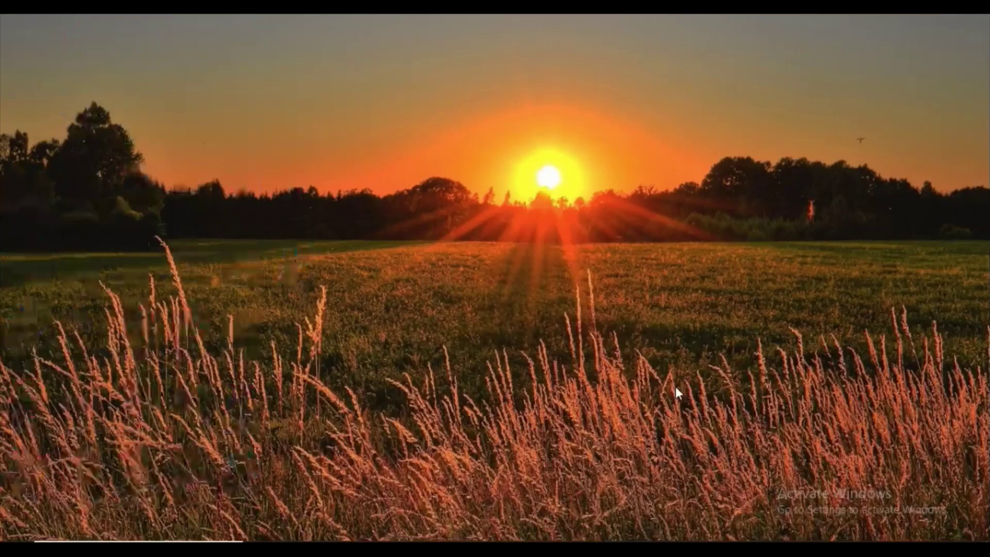
{"action": "right_click", "coordinate": [593, 196]}
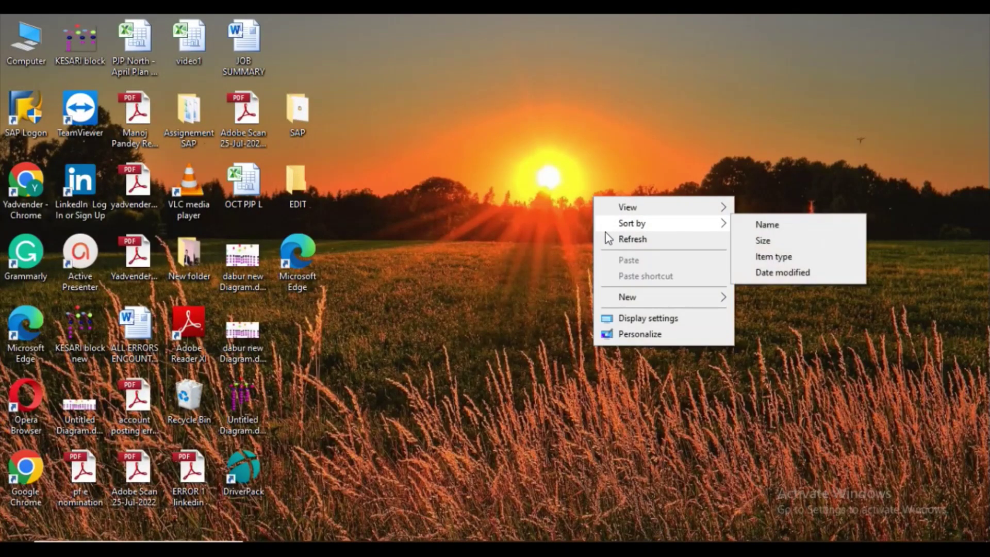
{"action": "left_click", "coordinate": [665, 240]}
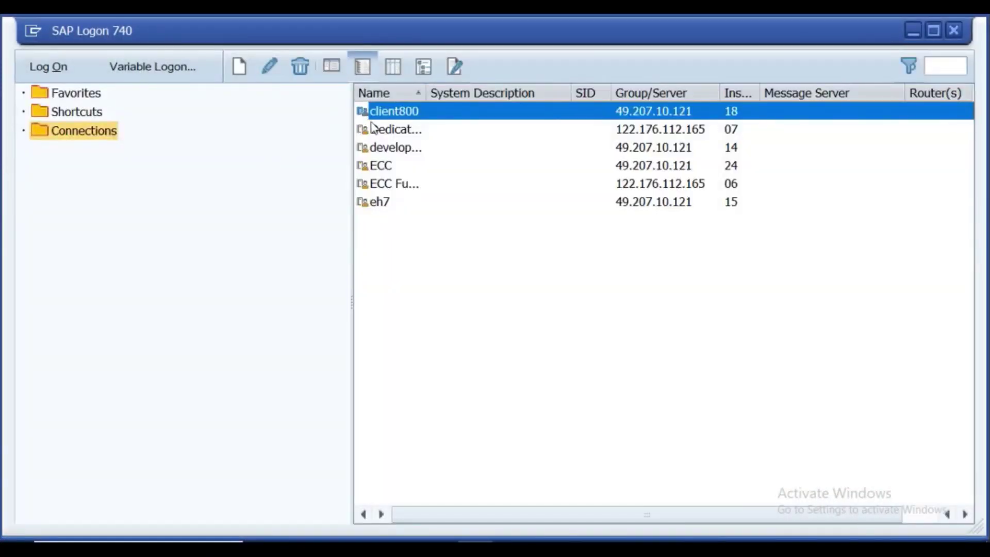
{"action": "left_click", "coordinate": [382, 130]}
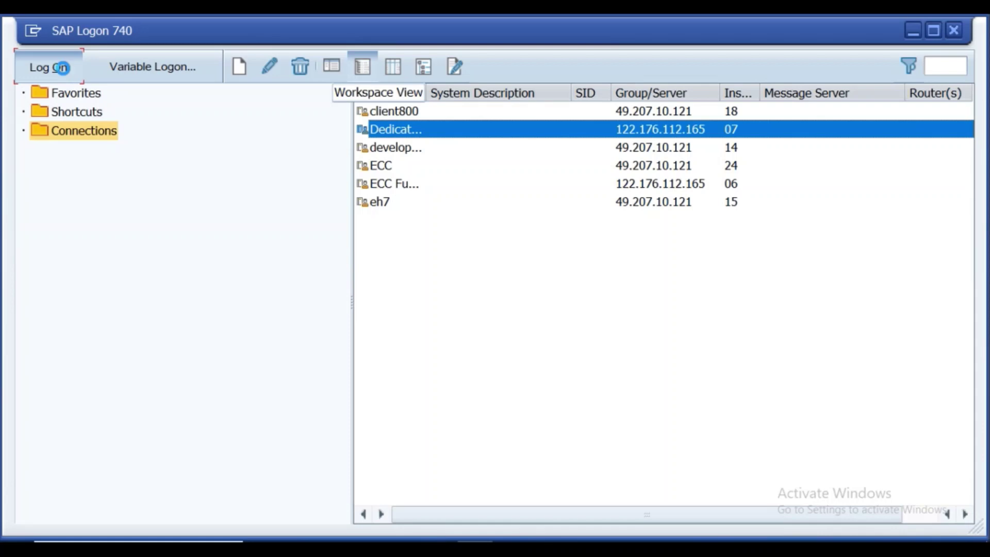
{"action": "left_click", "coordinate": [64, 70]}
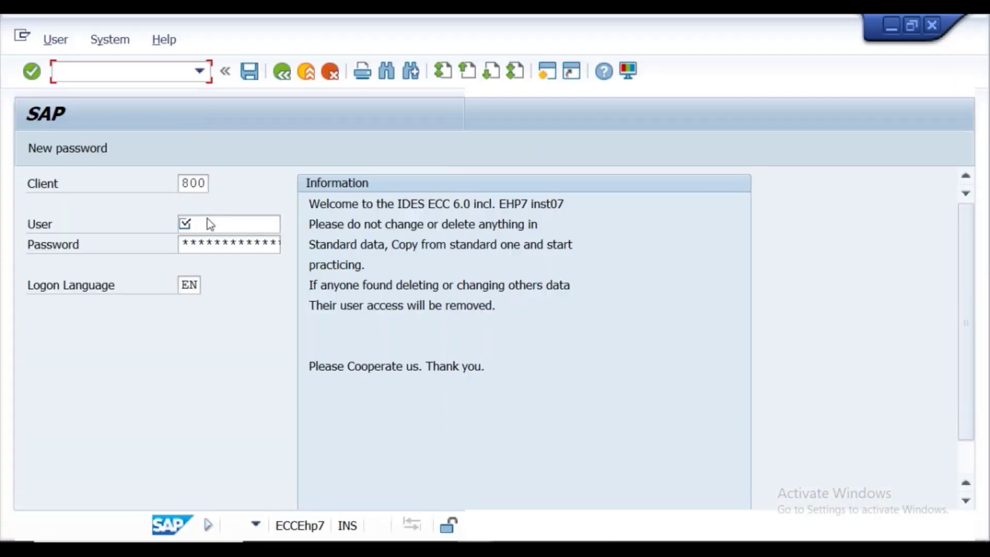
- Sign in to client 800 with the account's user ID and password
{"action": "left_click", "coordinate": [195, 223]}
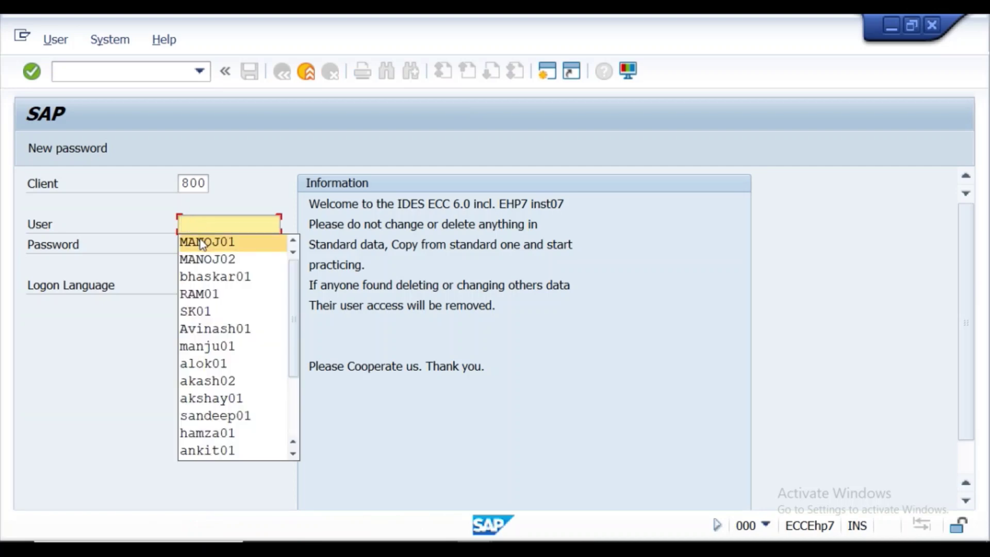
{"action": "left_click", "coordinate": [202, 259]}
{"action": "left_click", "coordinate": [201, 246]}
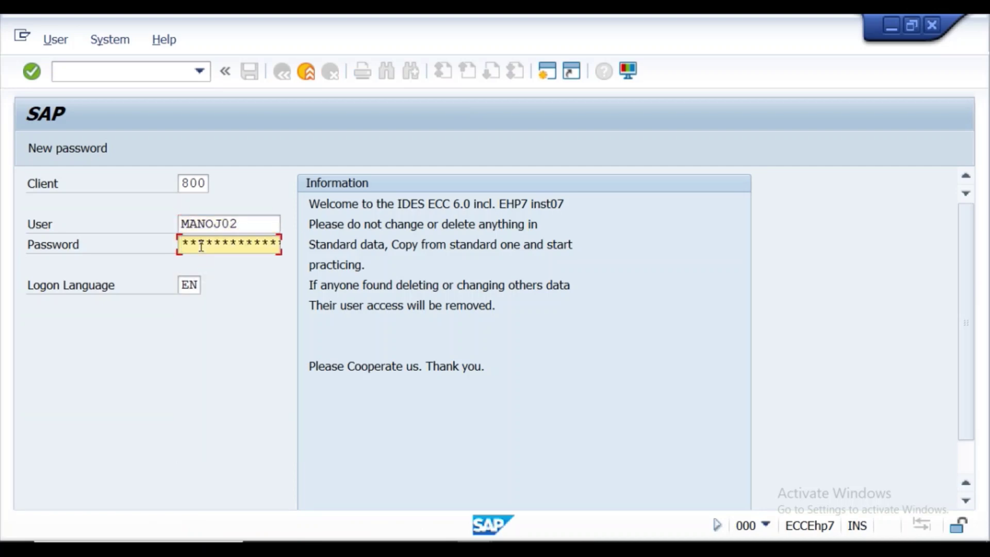
{"action": "type", "text": "******"}
{"action": "key", "text": "Return"}
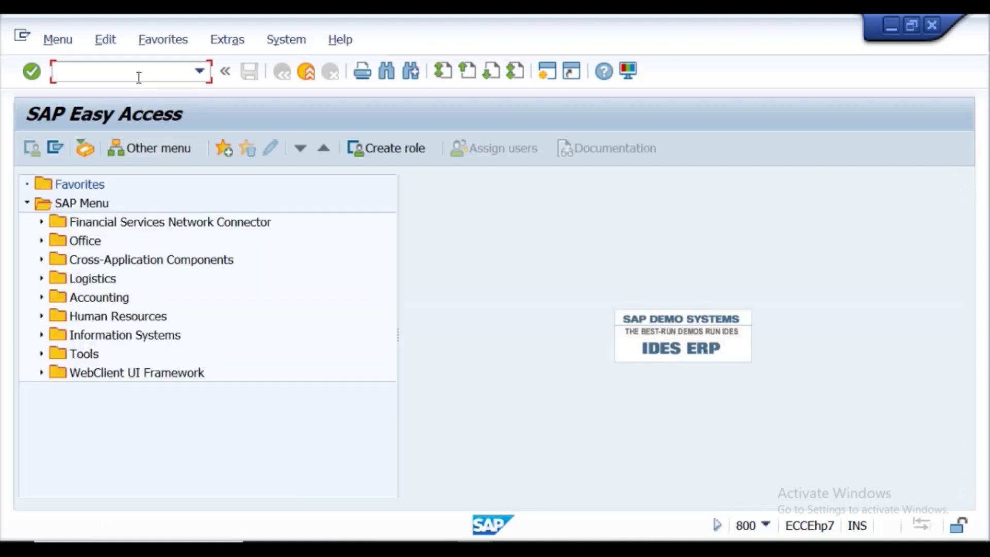
- Open transaction ME21N and enter MATERIAL05 as the material of the first purchase order item
{"action": "type", "text": "me21n"}
{"action": "key", "text": "Return"}
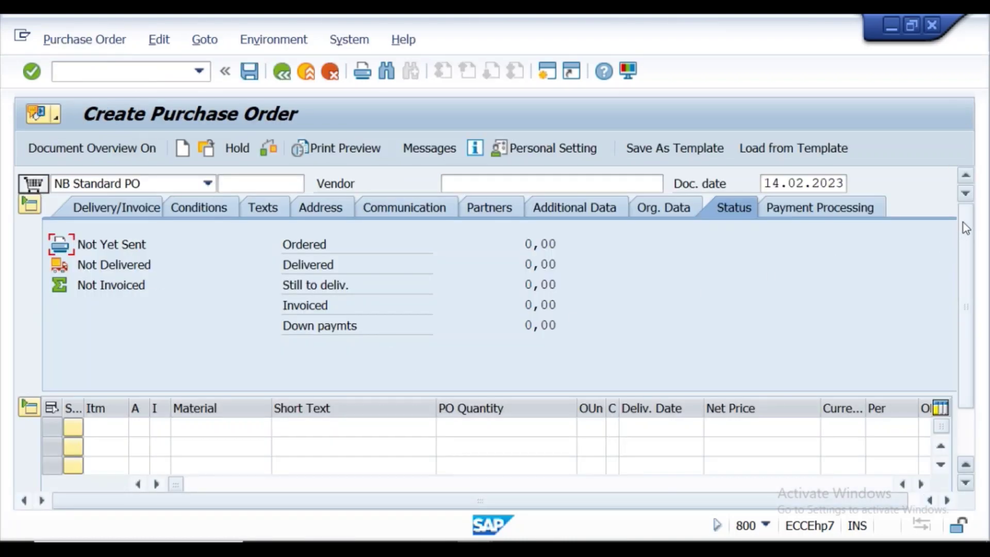
{"action": "left_click_drag", "start_coordinate": [964, 222], "coordinate": [964, 312]}
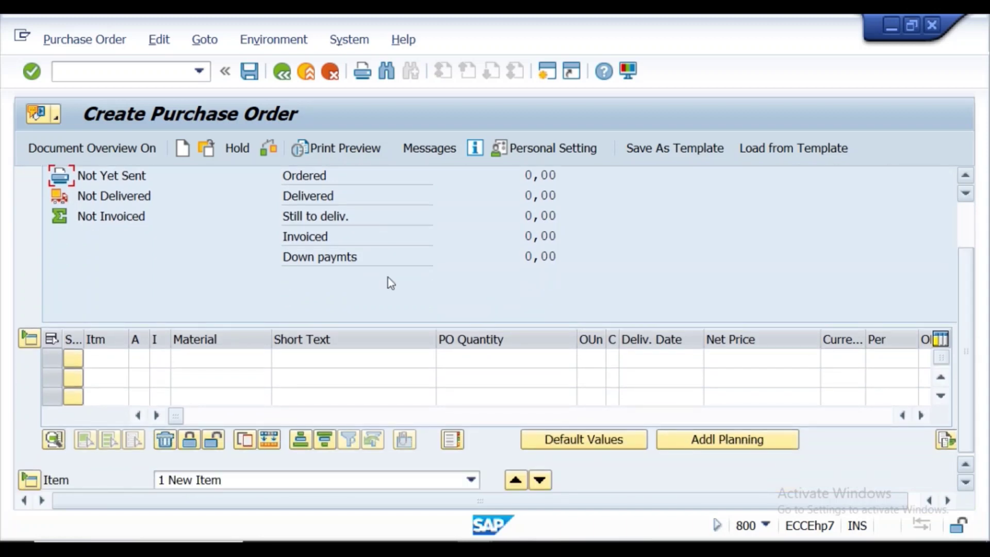
{"action": "left_click", "coordinate": [226, 364]}
{"action": "type", "text": "ma"}
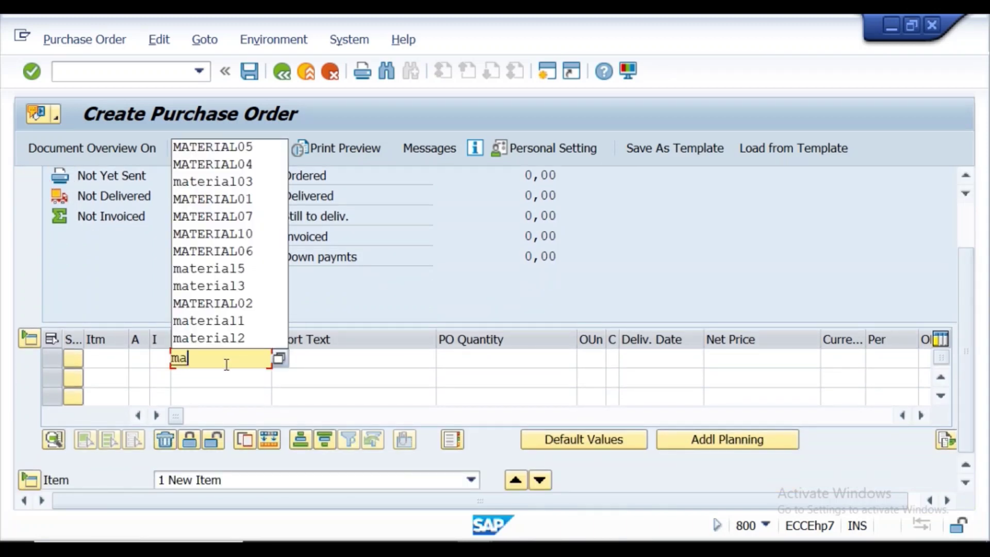
{"action": "type", "text": "ter"}
{"action": "left_click", "coordinate": [262, 148]}
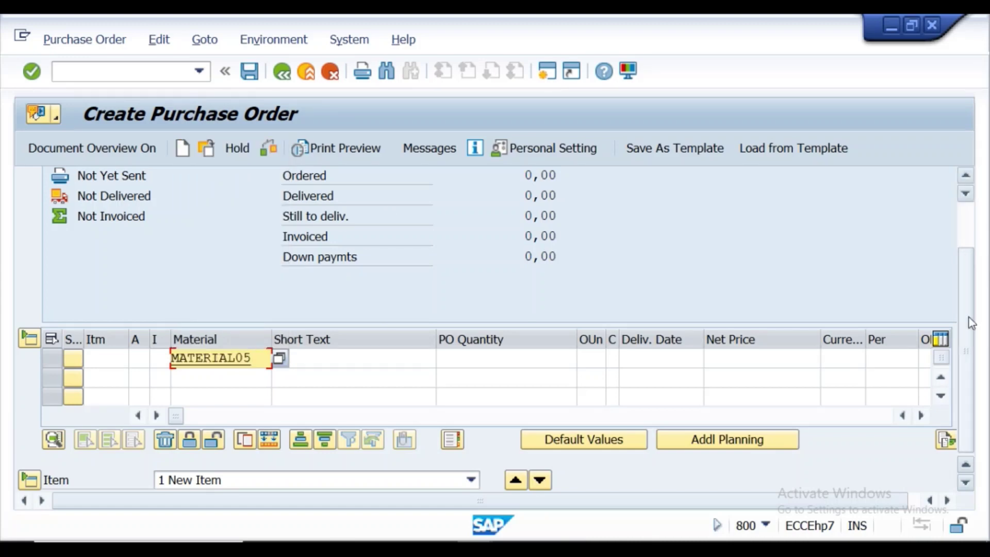
- Fill in the order header with purchasing organization krp1, purchasing group 001, company code krip and vendor VEn1
{"action": "scroll", "coordinate": [975, 229], "scroll_direction": "up", "scroll_amount": 1}
{"action": "scroll", "coordinate": [974, 229], "scroll_direction": "up", "scroll_amount": 1}
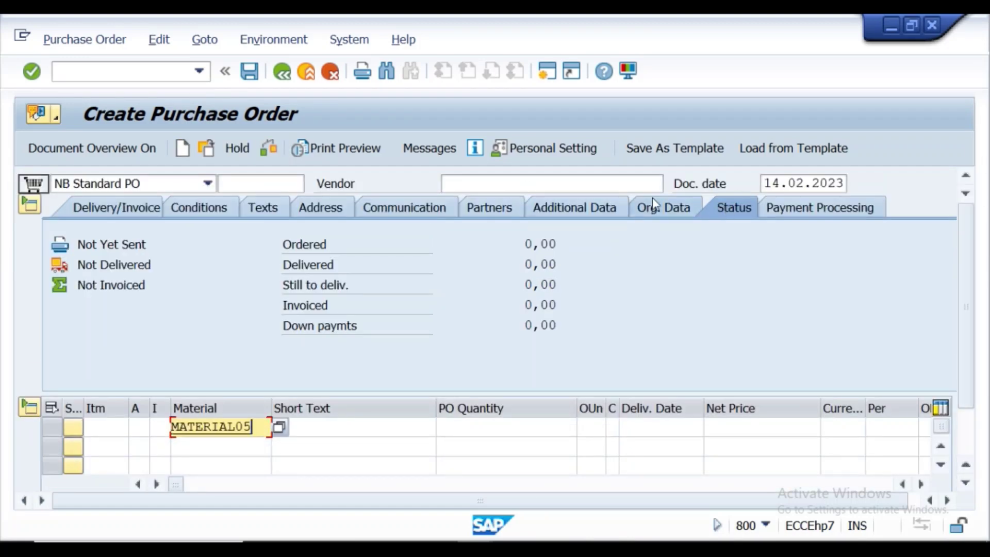
{"action": "left_click", "coordinate": [635, 208]}
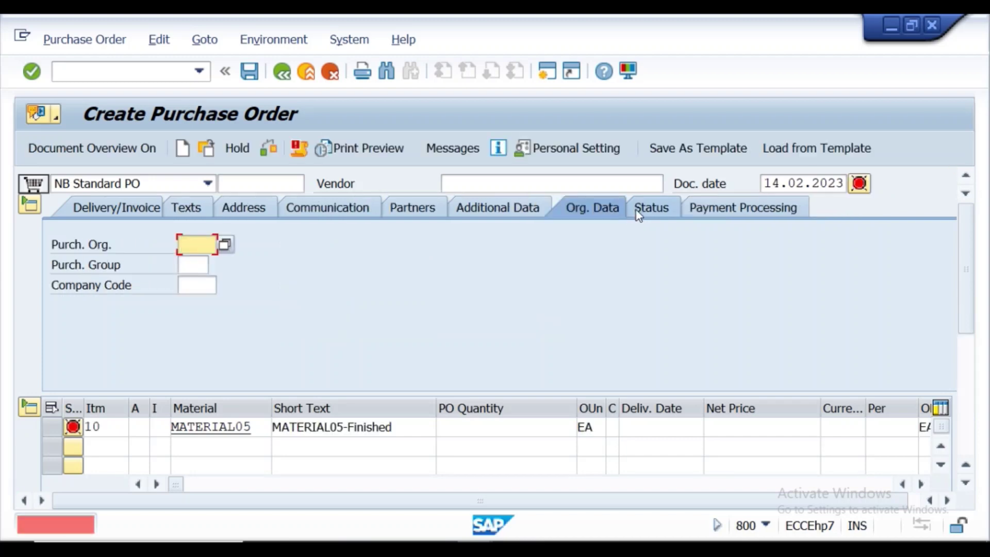
{"action": "left_click", "coordinate": [196, 244]}
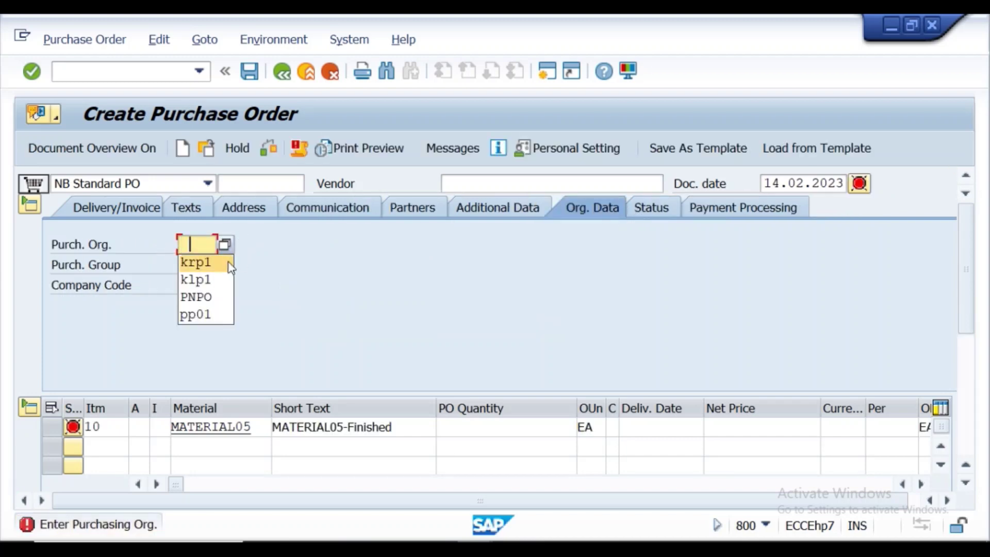
{"action": "left_click", "coordinate": [213, 262]}
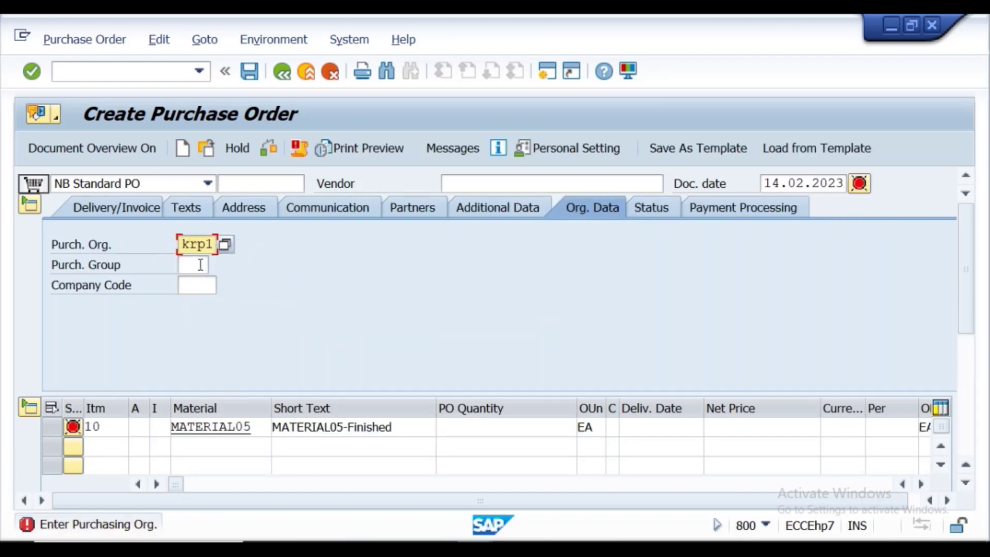
{"action": "left_click", "coordinate": [203, 265]}
{"action": "left_click", "coordinate": [200, 283]}
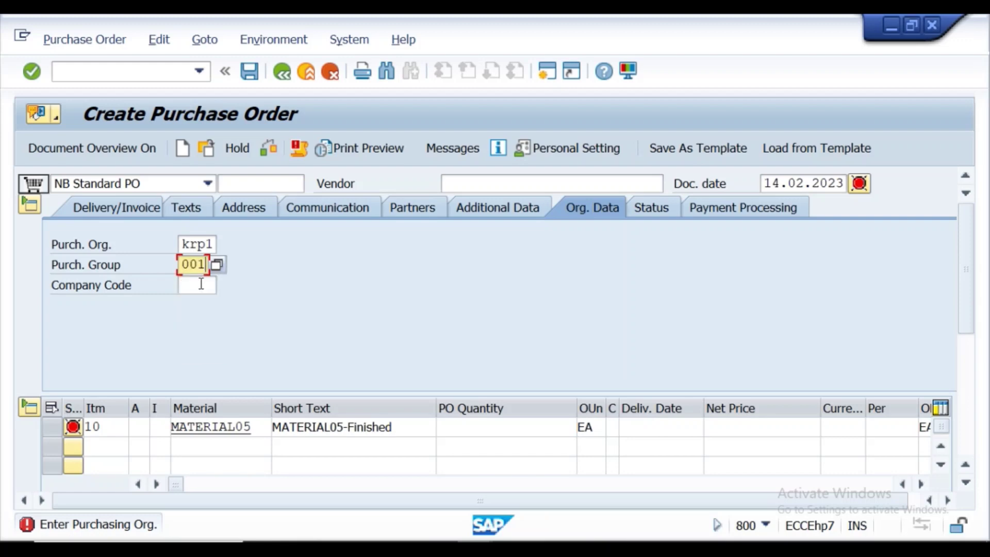
{"action": "left_click", "coordinate": [199, 285]}
{"action": "left_click", "coordinate": [193, 303]}
{"action": "left_click", "coordinate": [520, 175]}
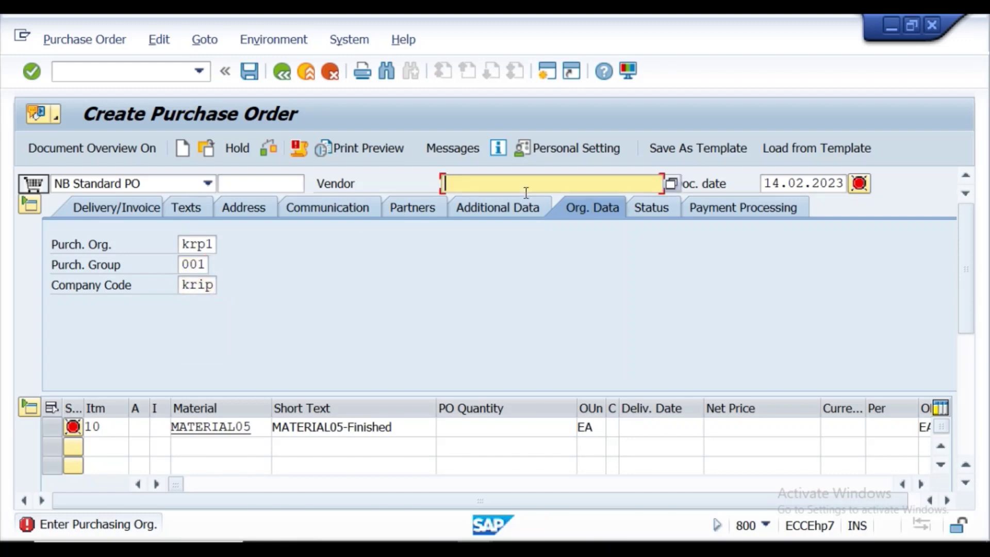
{"action": "left_click", "coordinate": [521, 202]}
- Set the currency of item 10 to INR and its plant to kl01
{"action": "left_click", "coordinate": [922, 484]}
{"action": "left_click", "coordinate": [922, 484]}
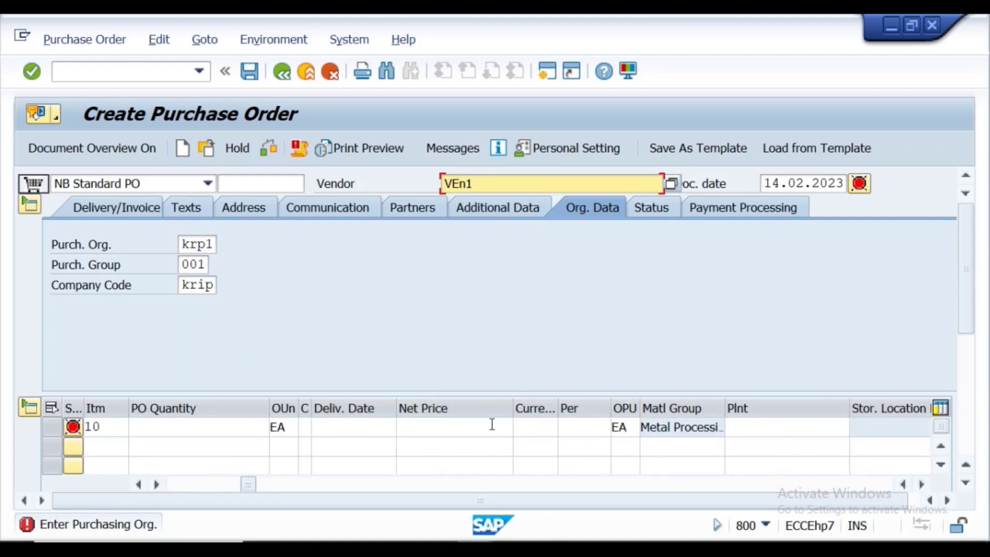
{"action": "left_click", "coordinate": [524, 427]}
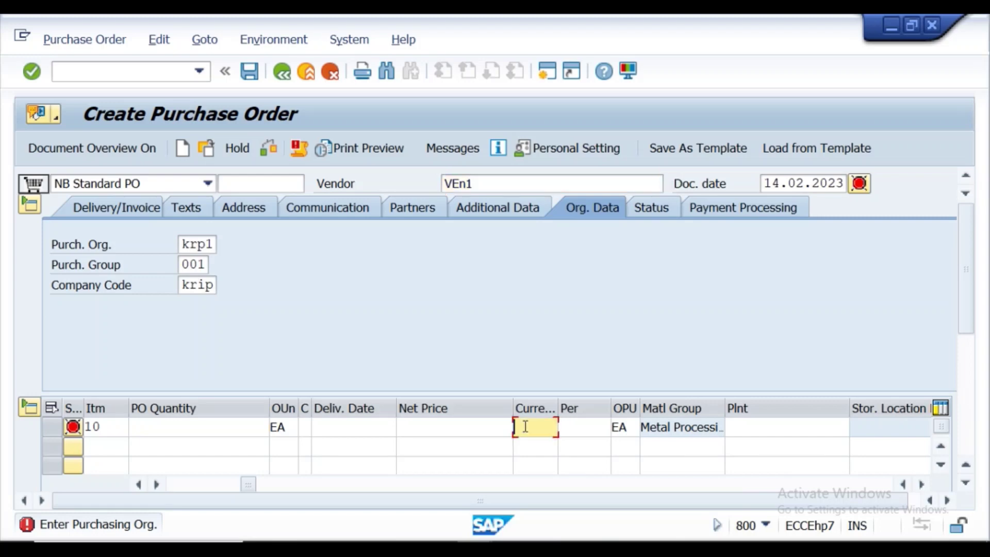
{"action": "type", "text": "inr"}
{"action": "left_click", "coordinate": [751, 429]}
{"action": "left_click", "coordinate": [794, 443]}
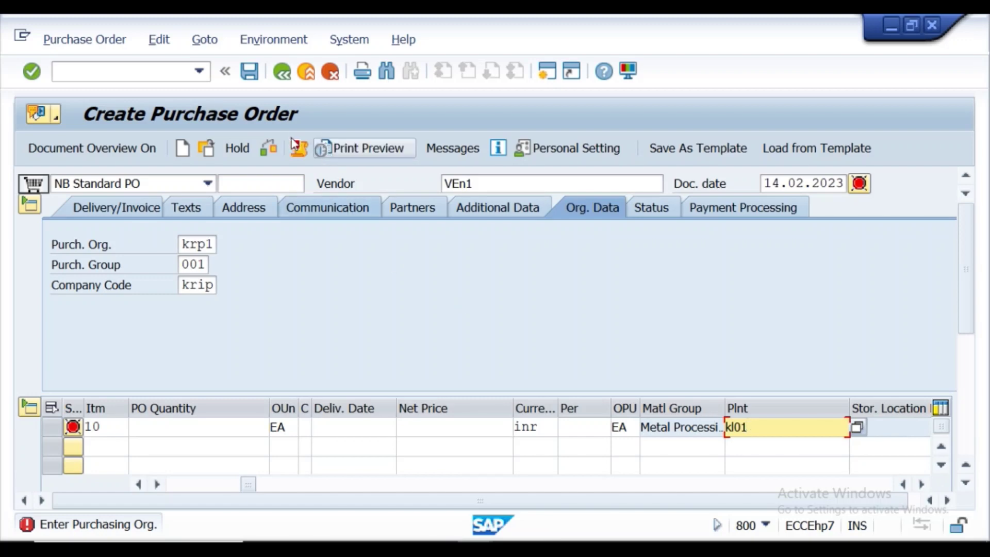
- Set the PO quantity of item 10 to 100, and check and save the purchase order
{"action": "left_click", "coordinate": [269, 152]}
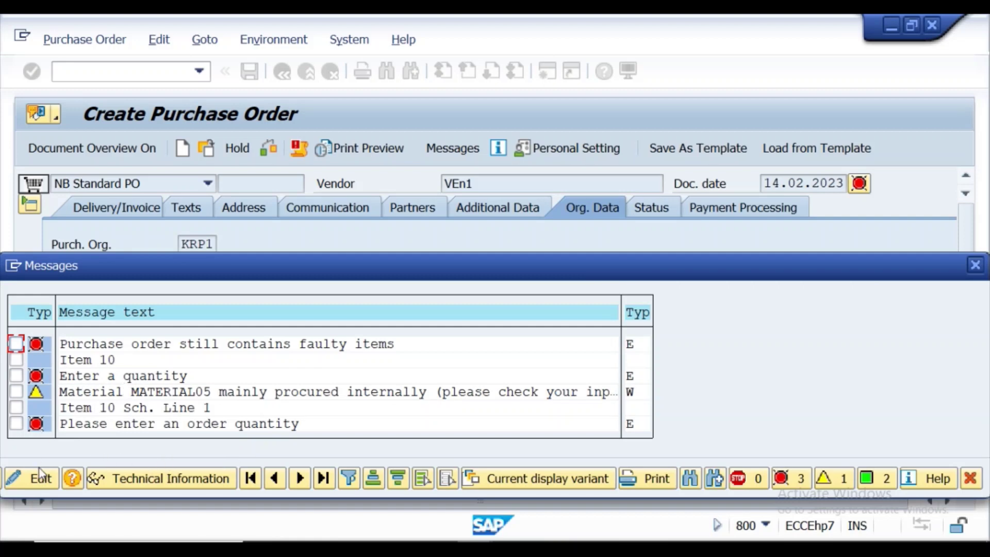
{"action": "left_click", "coordinate": [20, 481]}
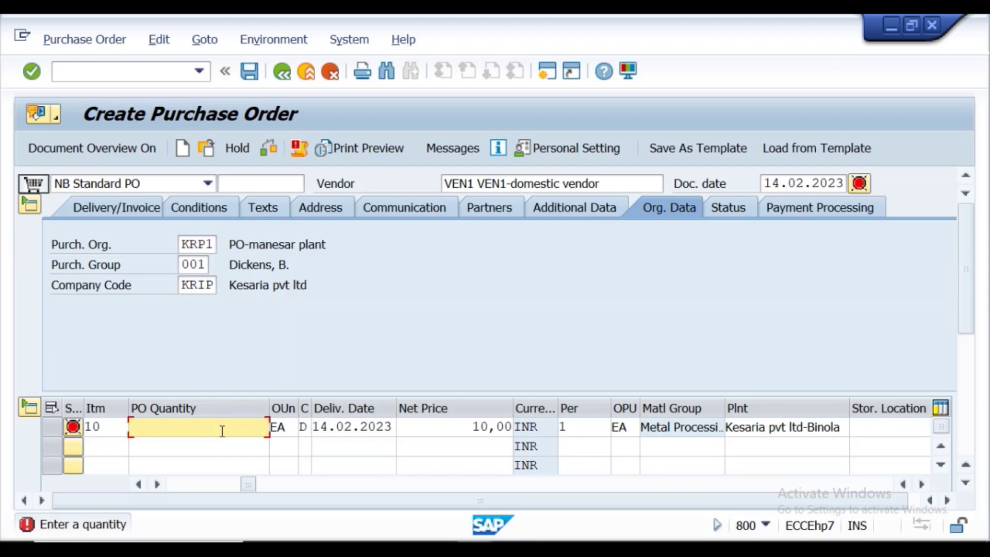
{"action": "type", "text": "100"}
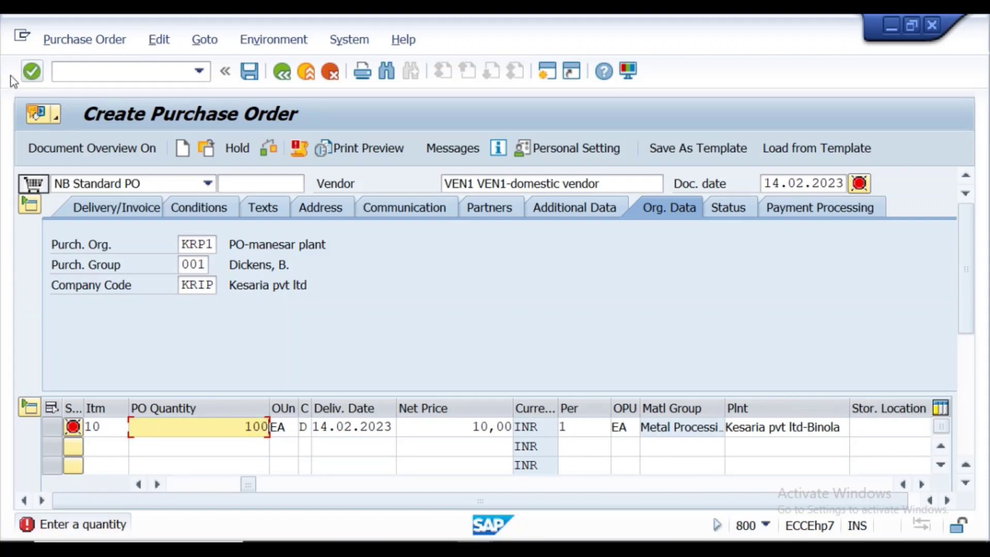
{"action": "left_click", "coordinate": [27, 73]}
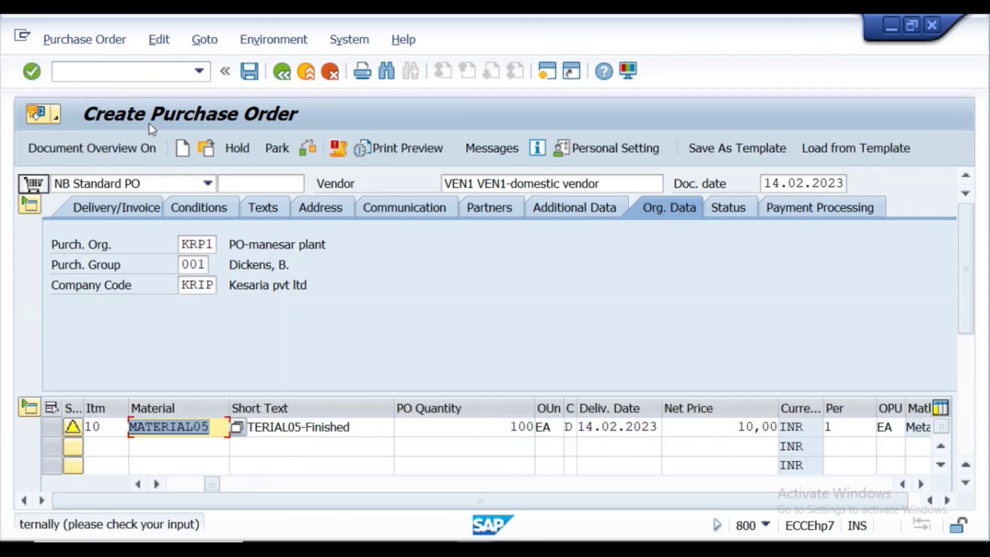
{"action": "left_click", "coordinate": [308, 153]}
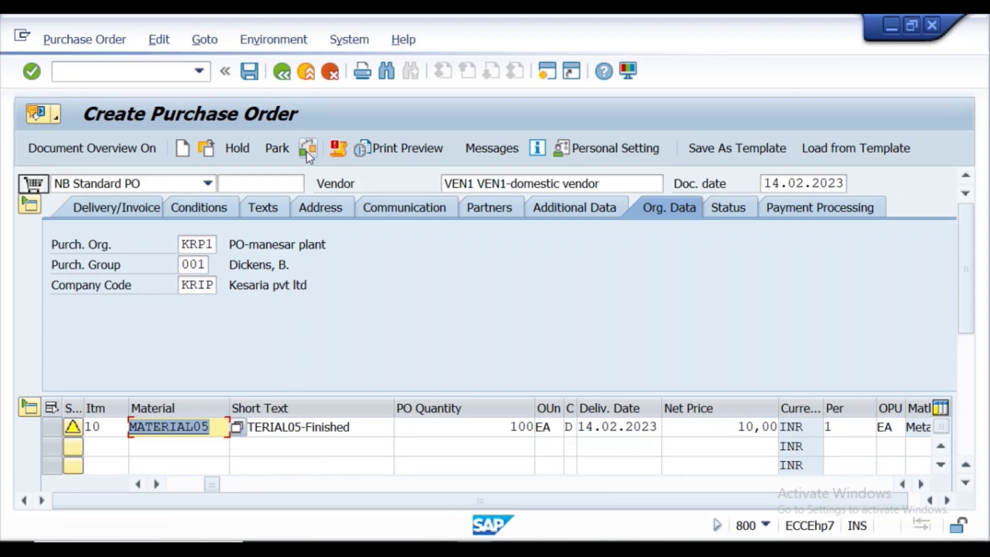
{"action": "left_click", "coordinate": [251, 75]}
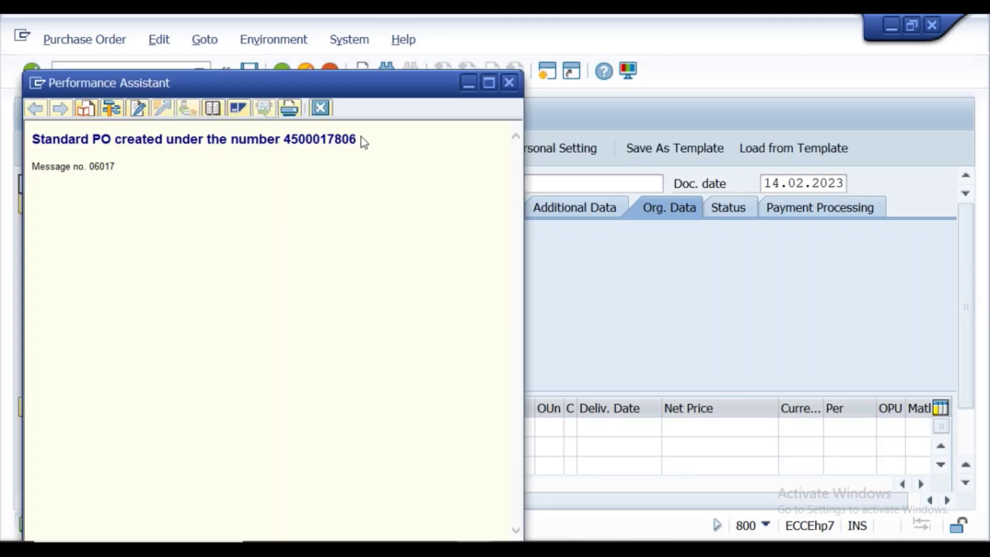
- Copy the purchase order creation message into a new Notepad document and minimize Notepad
{"action": "left_click_drag", "start_coordinate": [361, 141], "coordinate": [77, 149]}
{"action": "key", "text": "ctrl+c"}
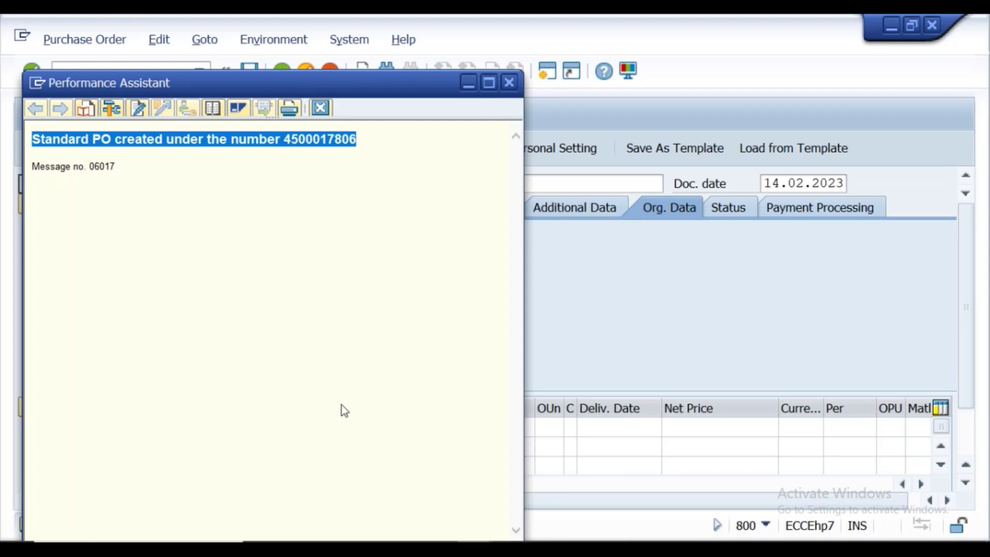
{"action": "key", "text": "alt+Tab"}
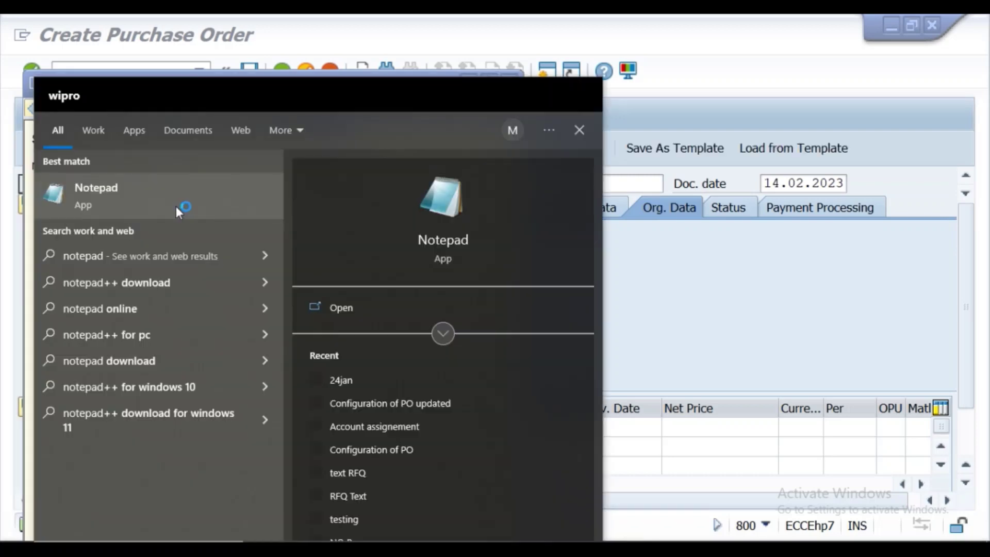
{"action": "left_click", "coordinate": [182, 207]}
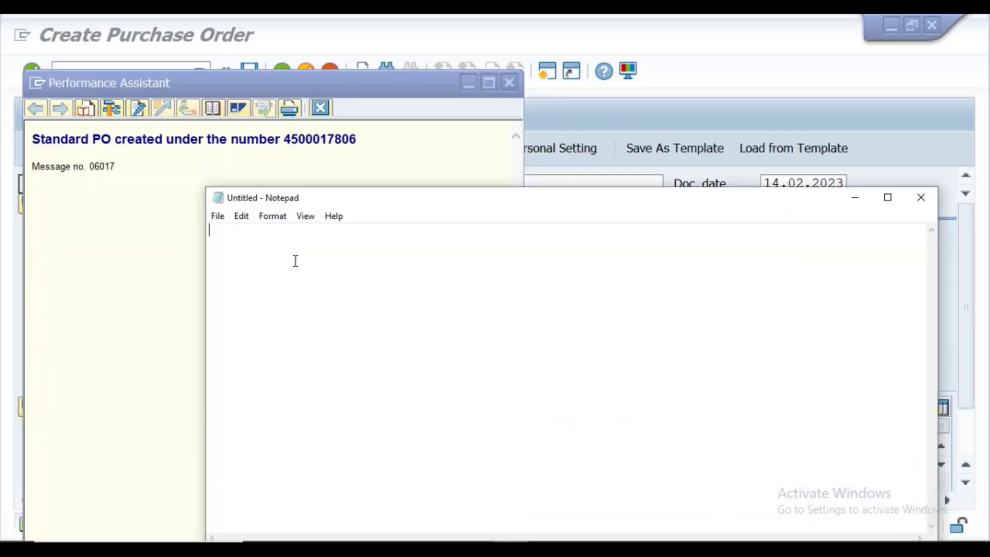
{"action": "key", "text": "ctrl+v"}
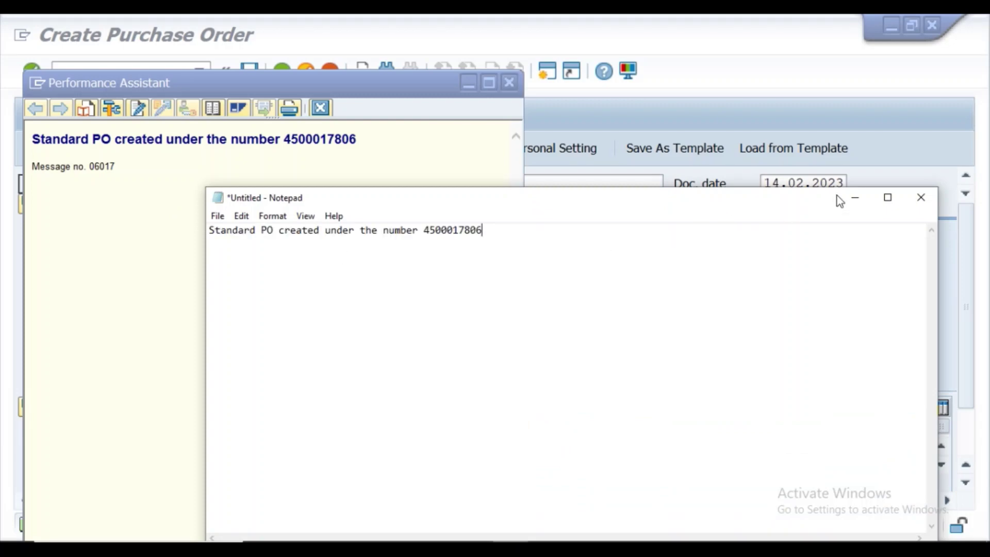
{"action": "left_click", "coordinate": [854, 198]}
- Close the message details and go to the goods movement transaction with /nmigo
{"action": "left_click", "coordinate": [499, 83]}
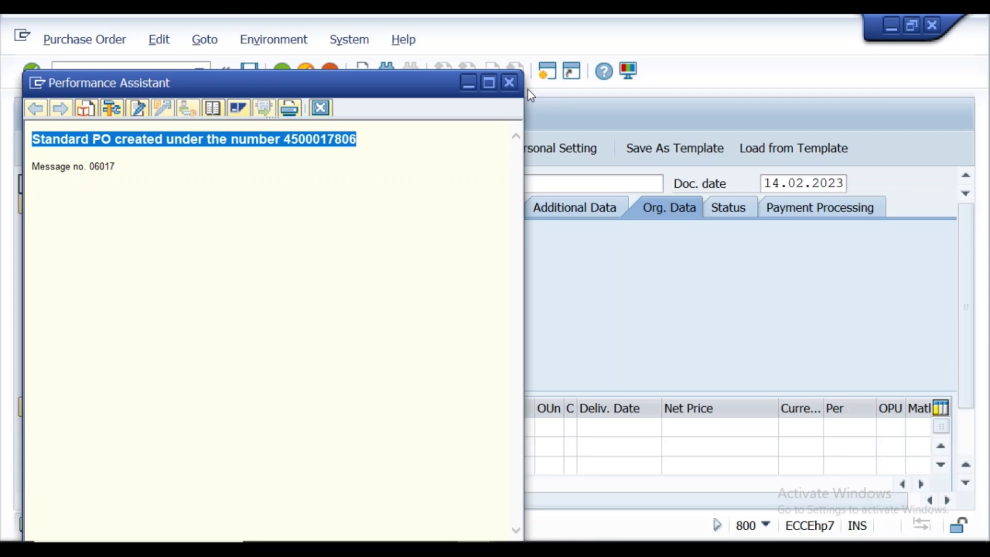
{"action": "left_click", "coordinate": [509, 83]}
{"action": "left_click", "coordinate": [158, 76]}
{"action": "type", "text": "/"}
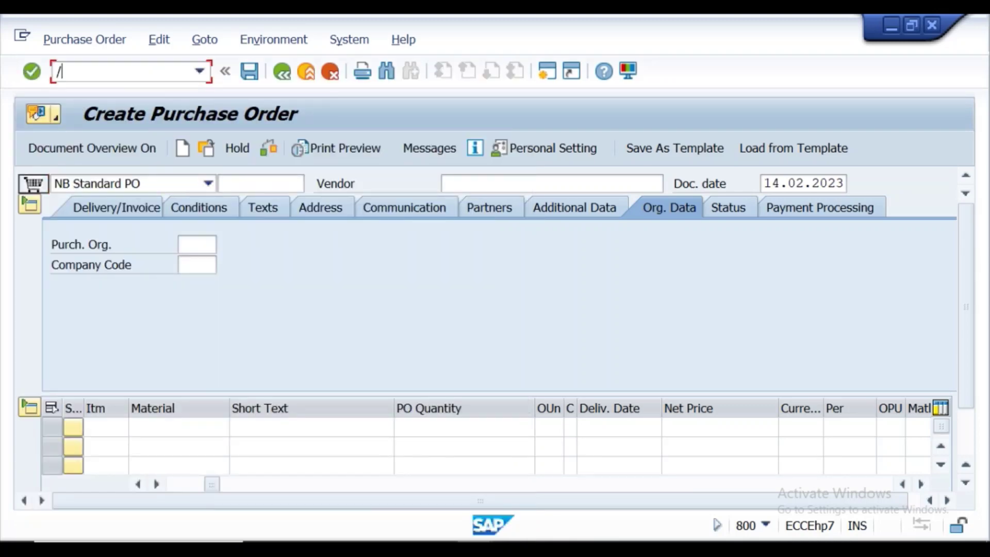
{"action": "type", "text": "nmigo"}
{"action": "key", "text": "Return"}
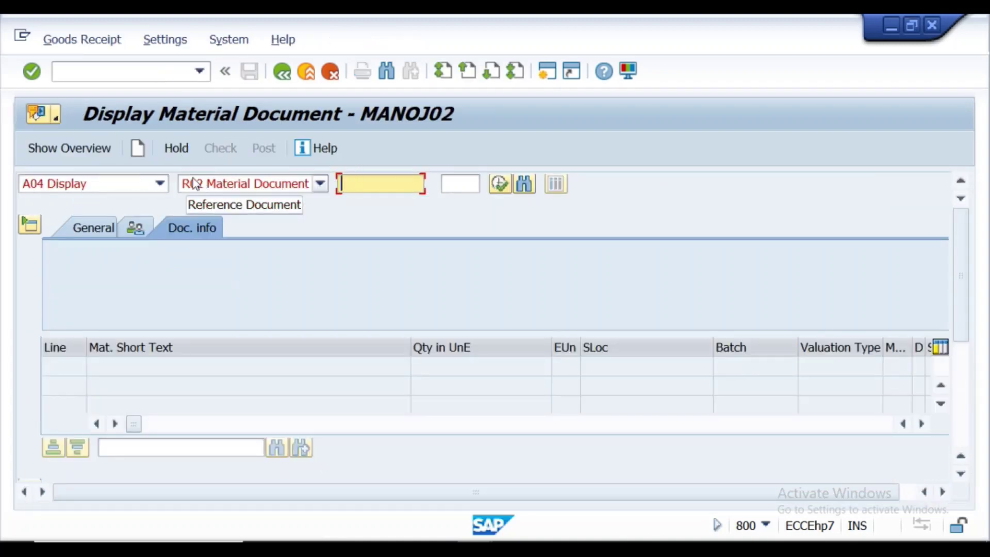
- Set the goods movement action to A01 Goods Receipt for a purchase order
{"action": "left_click", "coordinate": [164, 185]}
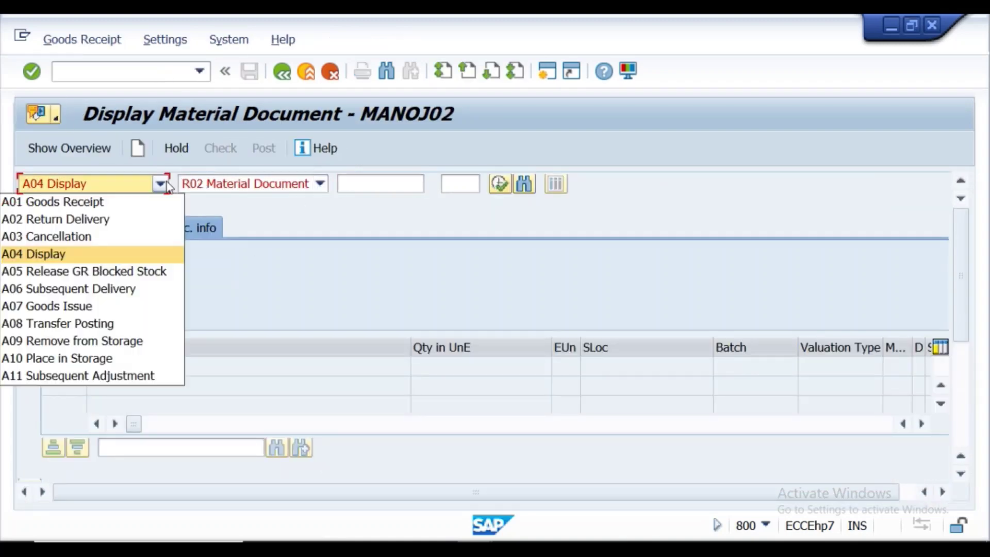
{"action": "left_click", "coordinate": [128, 205]}
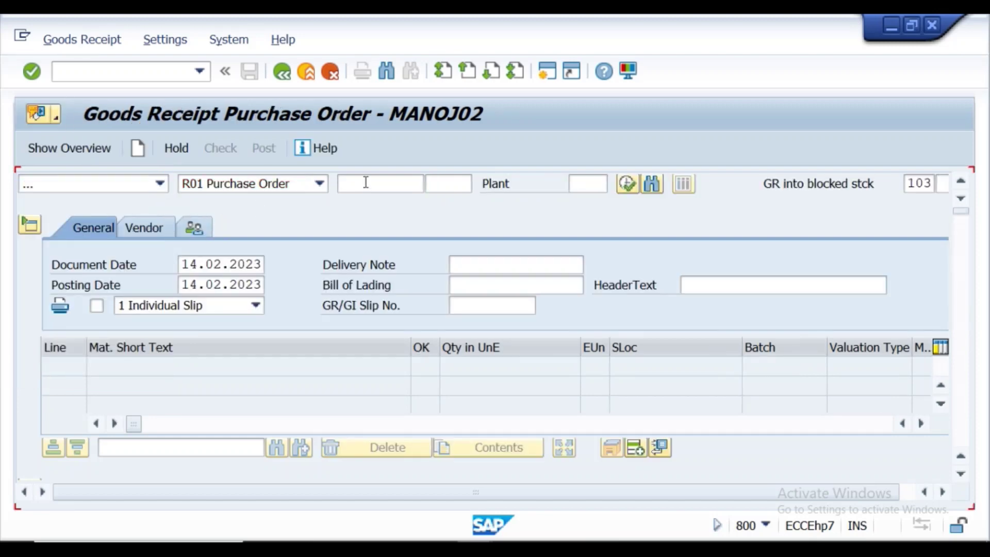
{"action": "type", "text": "Standard P"}
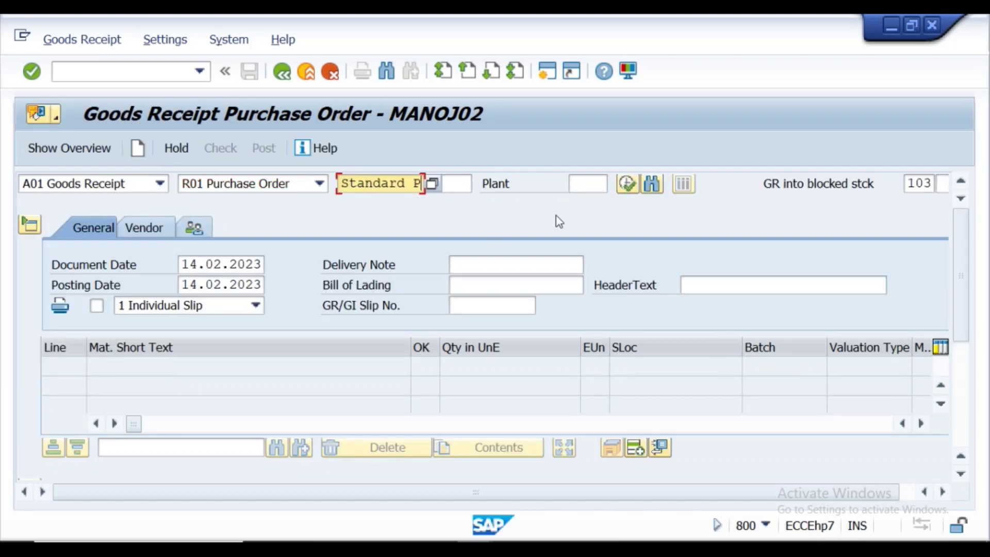
{"action": "key", "text": "BackSpace"}
{"action": "key", "text": "BackSpace"}
{"action": "key", "text": "BackSpace"}
{"action": "key", "text": "BackSpace"}
{"action": "key", "text": "BackSpace"}
{"action": "key", "text": "BackSpace"}
{"action": "key", "text": "BackSpace"}
{"action": "key", "text": "BackSpace"}
{"action": "key", "text": "BackSpace"}
{"action": "key", "text": "BackSpace"}
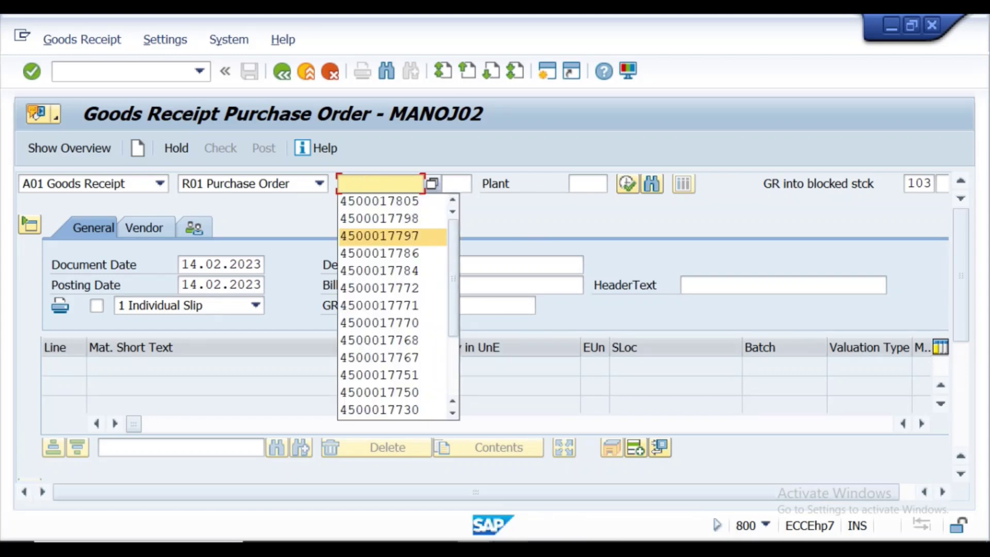
- Copy the purchase order number from Notepad into the goods receipt and load the order with movement type 103
{"action": "key", "text": "alt+Tab"}
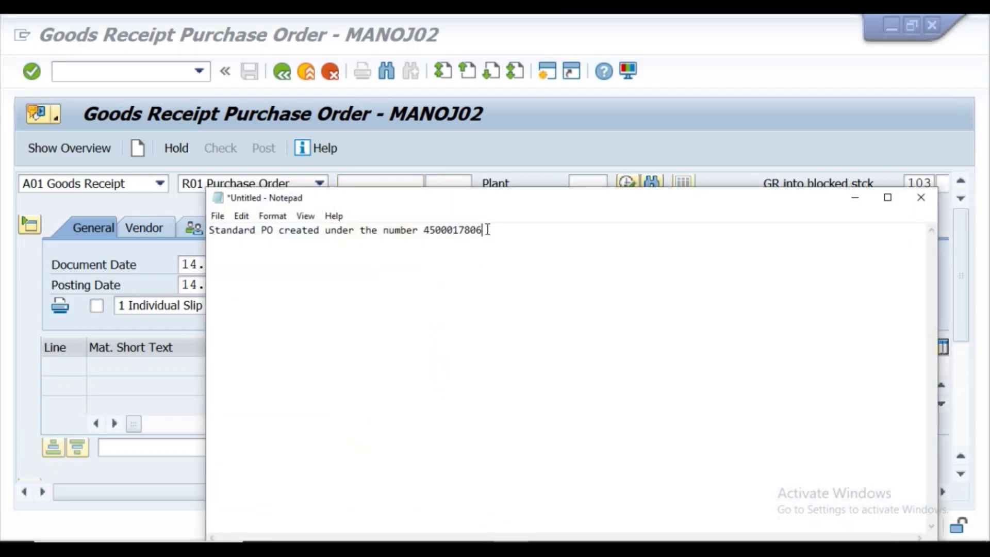
{"action": "left_click_drag", "start_coordinate": [482, 231], "coordinate": [423, 230]}
{"action": "key", "text": "ctrl+c"}
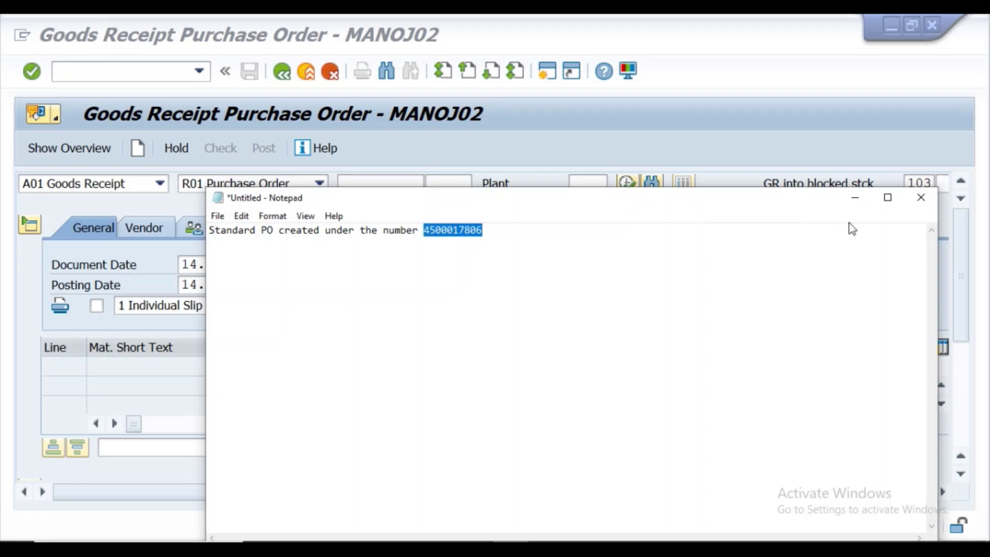
{"action": "left_click", "coordinate": [864, 204]}
{"action": "left_click", "coordinate": [387, 183]}
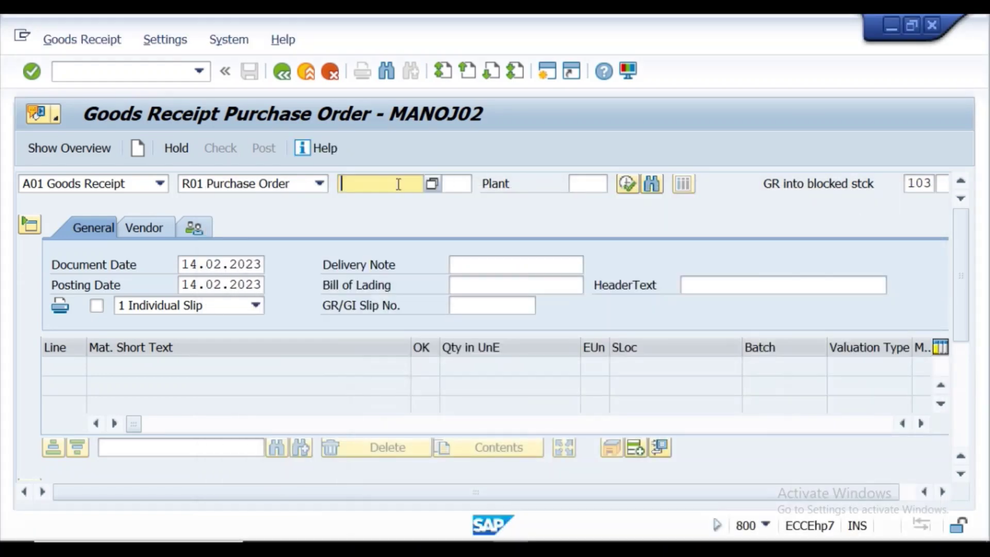
{"action": "key", "text": "ctrl+v"}
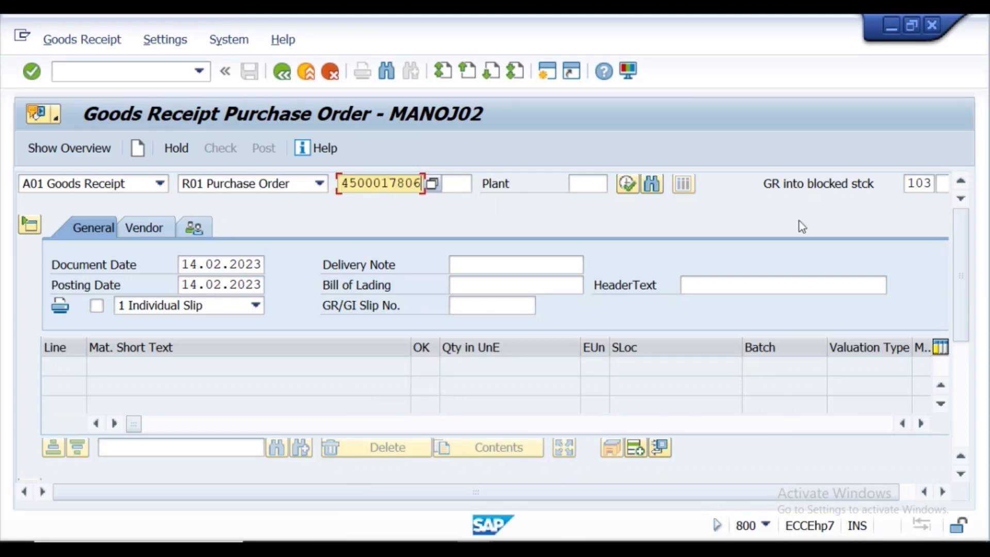
{"action": "left_click", "coordinate": [927, 183]}
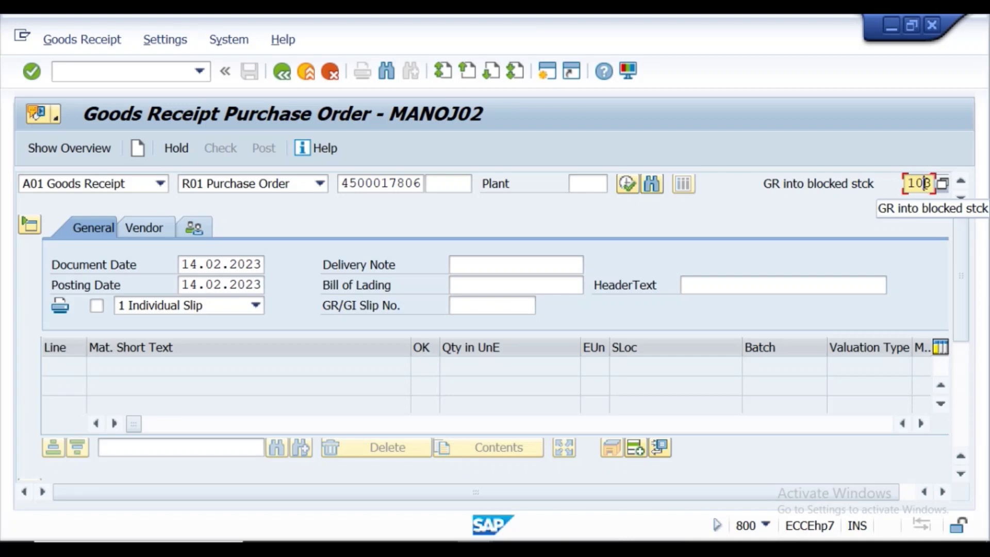
{"action": "left_click", "coordinate": [38, 73]}
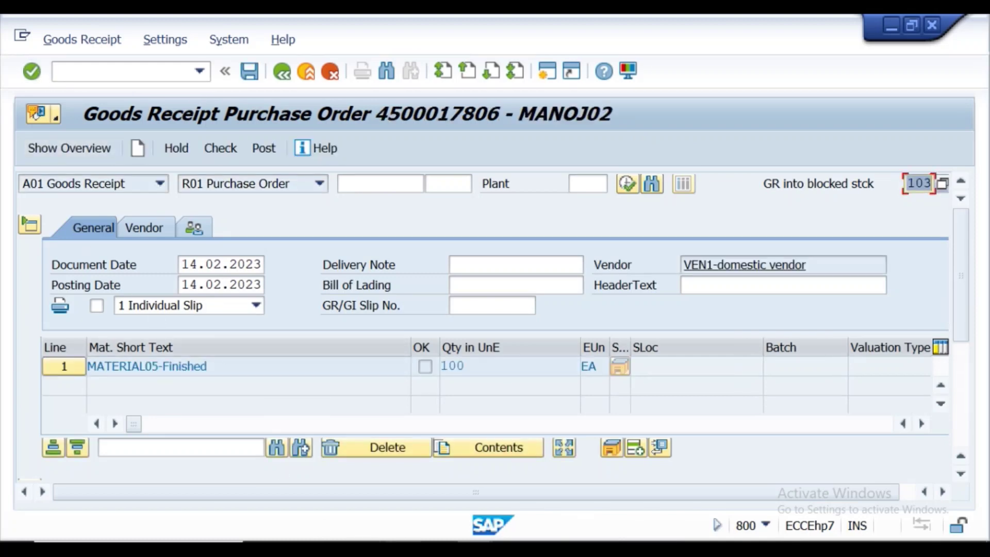
{"action": "left_click", "coordinate": [439, 549]}
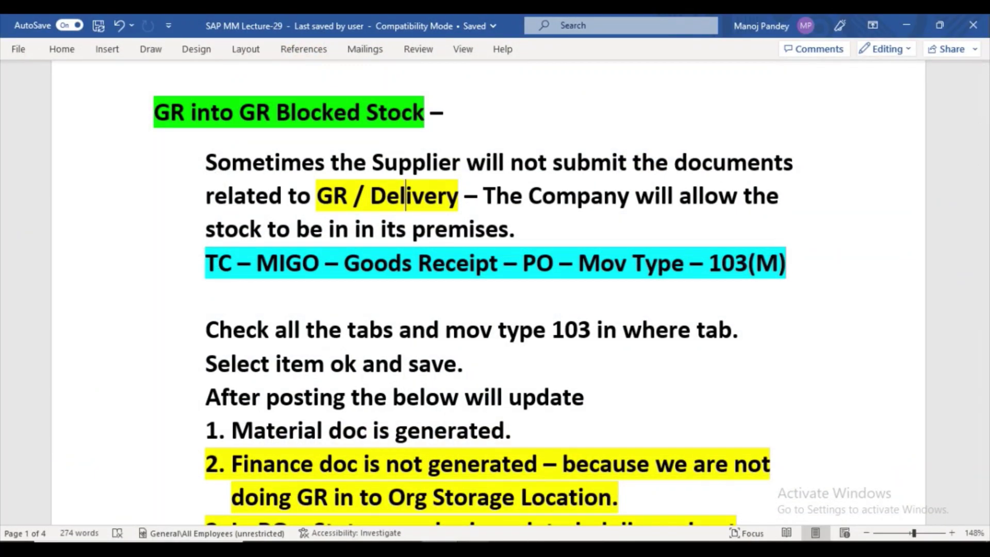
{"action": "mouse_move", "coordinate": [476, 550]}
{"action": "left_click", "coordinate": [539, 503]}
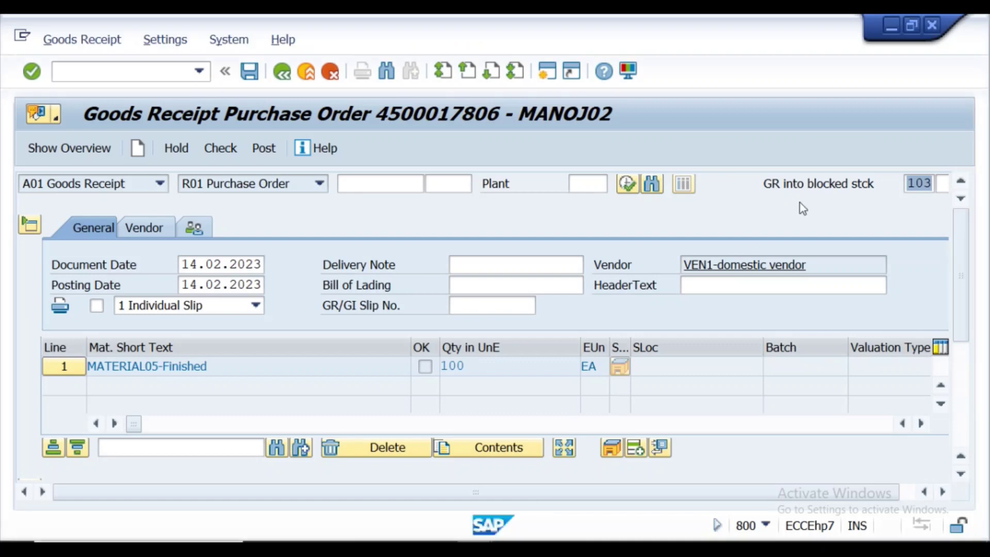
- Show the purchase order data of the MATERIAL05 line and request the purchase order history
{"action": "left_click_drag", "start_coordinate": [965, 243], "coordinate": [975, 352]}
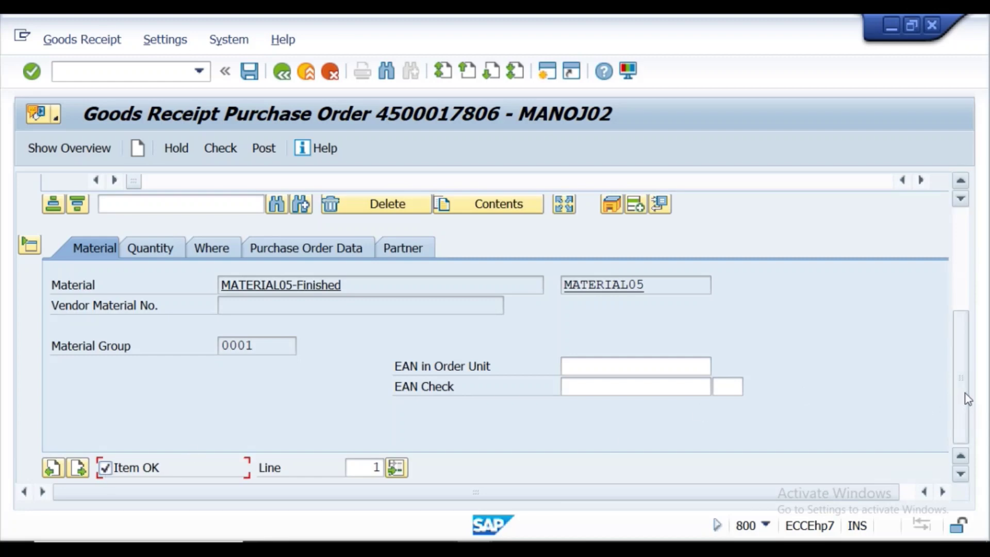
{"action": "left_click_drag", "start_coordinate": [966, 397], "coordinate": [968, 361]}
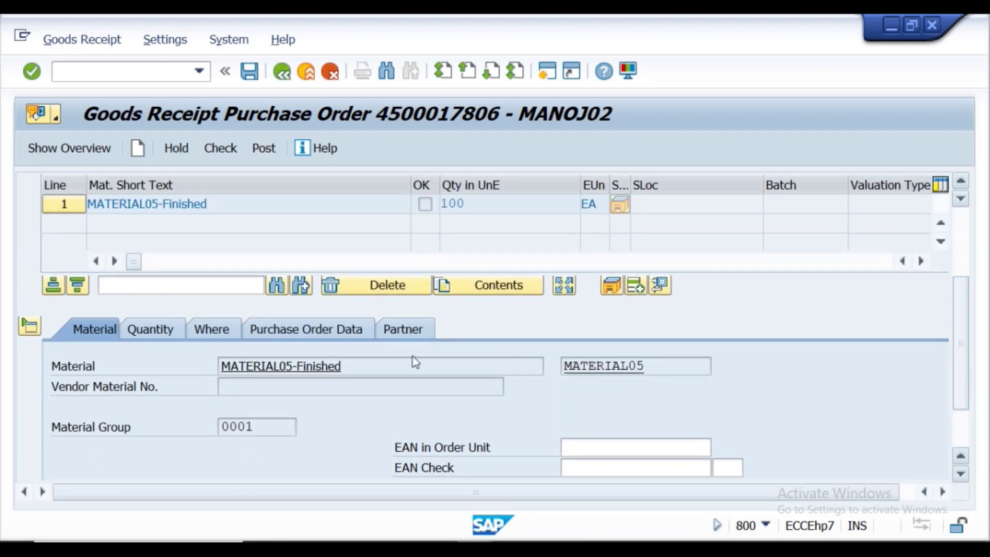
{"action": "left_click", "coordinate": [311, 334]}
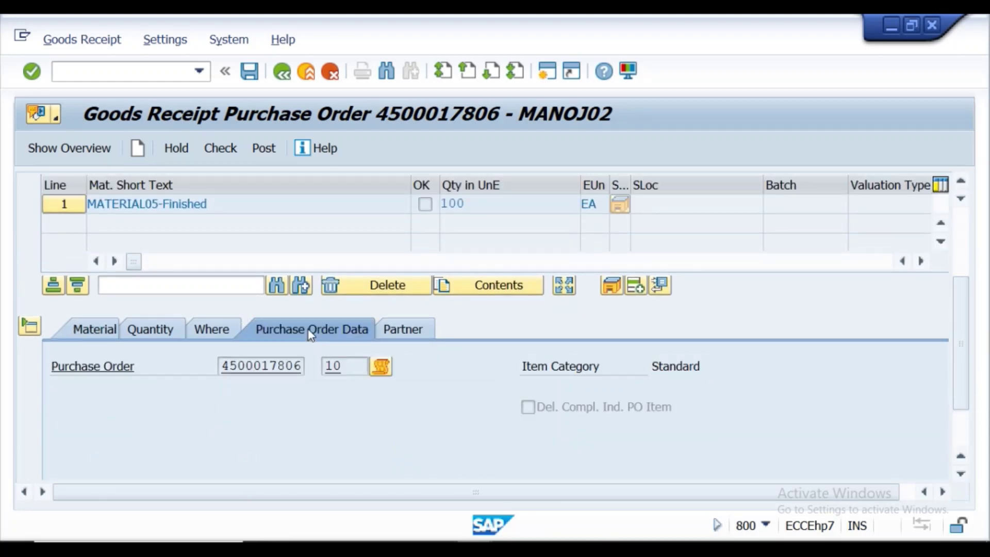
{"action": "left_click", "coordinate": [380, 366]}
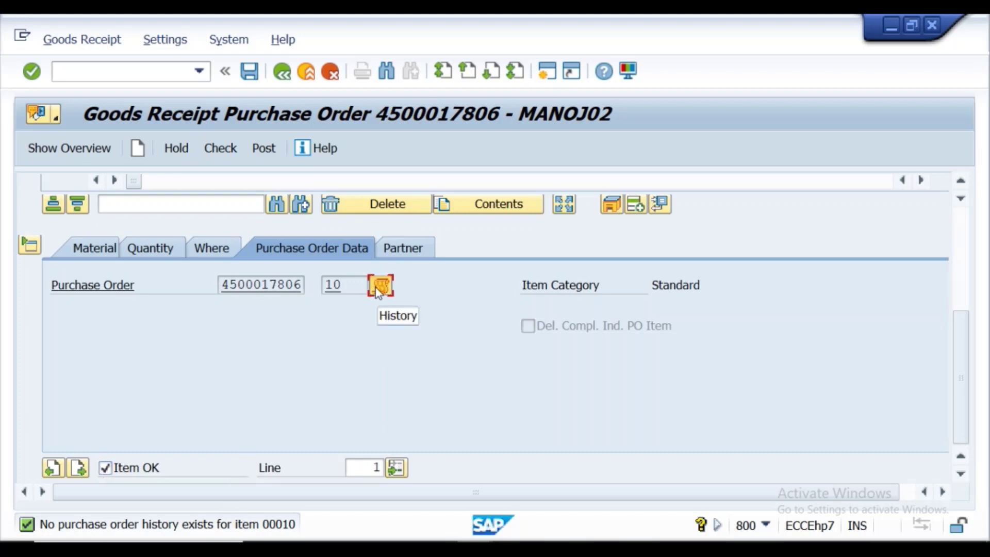
- Open the stock overview of MATERIAL05 from the item's Where details and examine the quantities across to the GR Blocked Stock column
{"action": "left_click", "coordinate": [202, 252]}
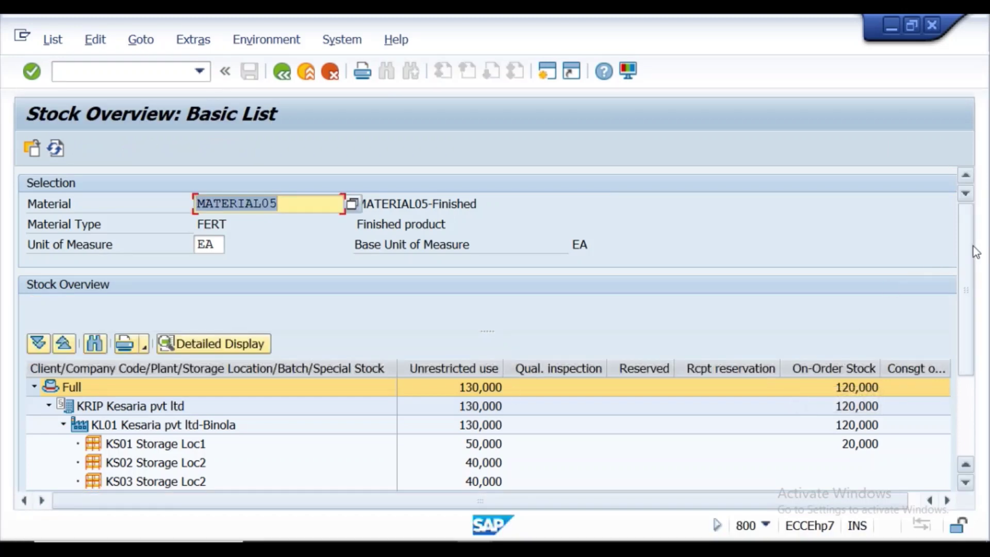
{"action": "left_click_drag", "start_coordinate": [971, 248], "coordinate": [972, 330]}
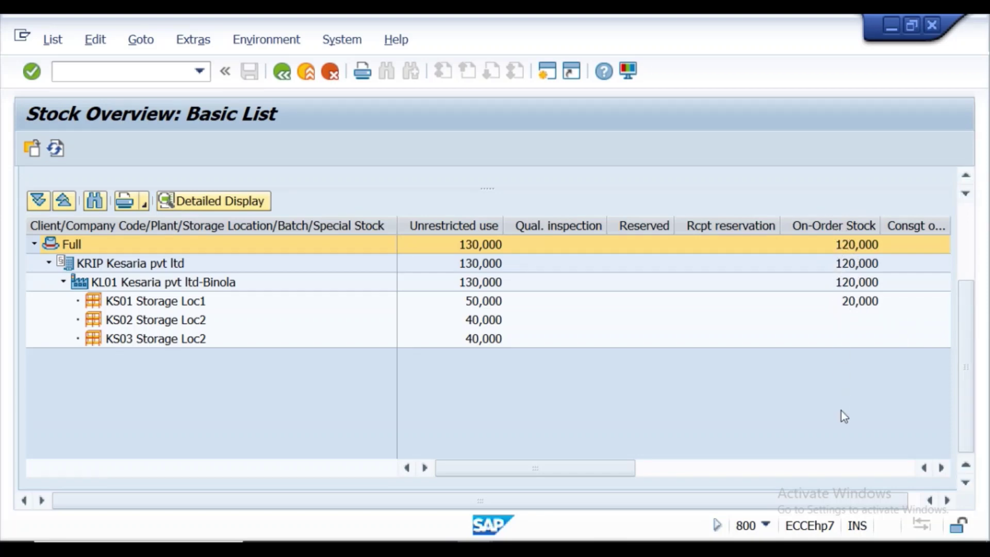
{"action": "left_click", "coordinate": [941, 467]}
{"action": "left_click", "coordinate": [940, 467]}
{"action": "left_click", "coordinate": [941, 467]}
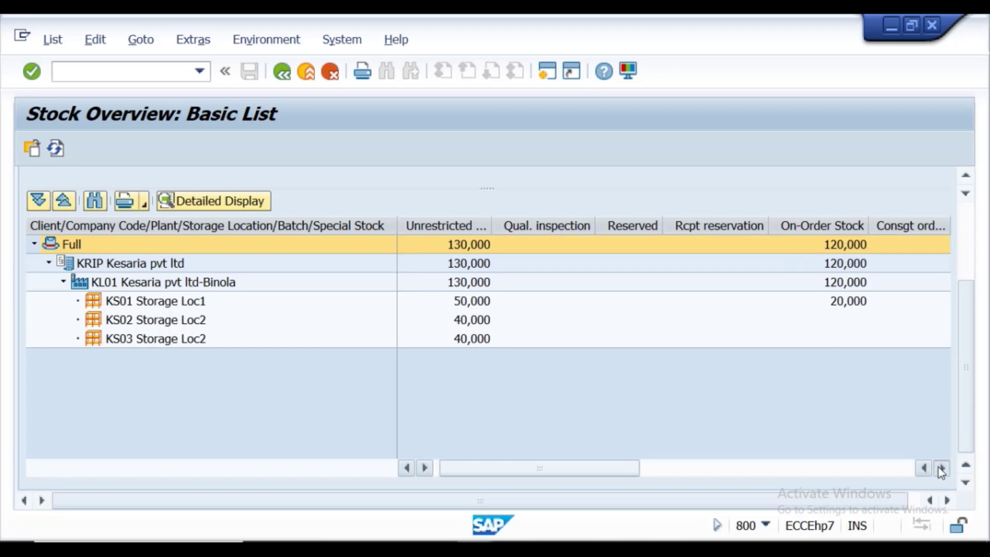
{"action": "left_click", "coordinate": [941, 467]}
{"action": "left_click", "coordinate": [941, 467]}
{"action": "left_click", "coordinate": [941, 467]}
{"action": "left_click", "coordinate": [940, 467]}
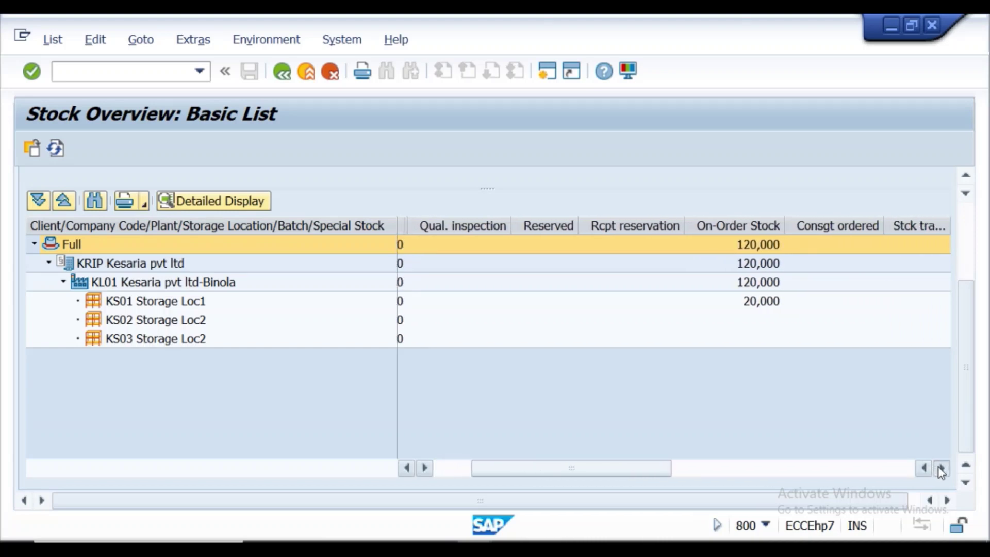
{"action": "left_click", "coordinate": [941, 467]}
{"action": "left_click", "coordinate": [941, 468]}
{"action": "left_click", "coordinate": [940, 467]}
{"action": "left_click", "coordinate": [940, 468]}
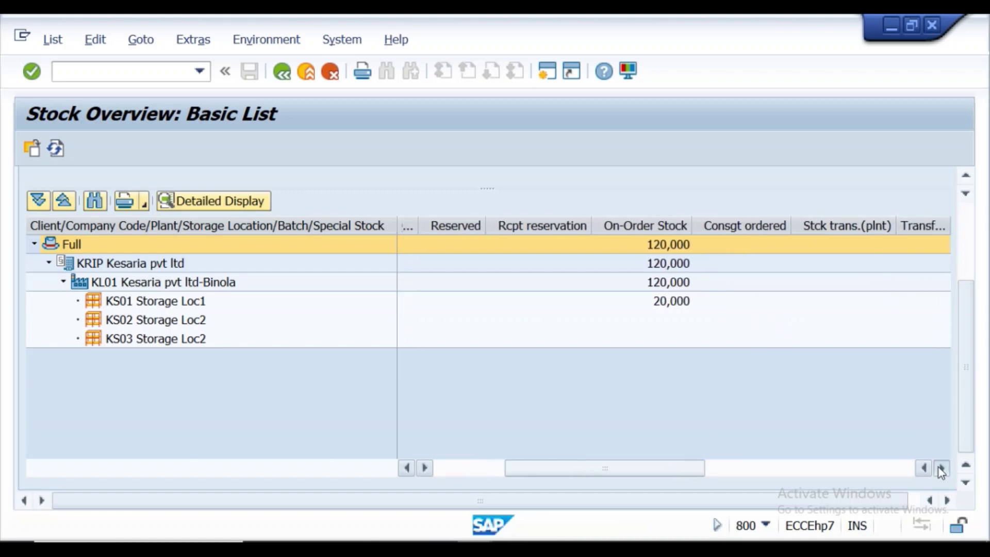
{"action": "left_click", "coordinate": [941, 468]}
{"action": "left_click", "coordinate": [941, 467]}
{"action": "left_click", "coordinate": [940, 467]}
{"action": "left_click", "coordinate": [941, 467]}
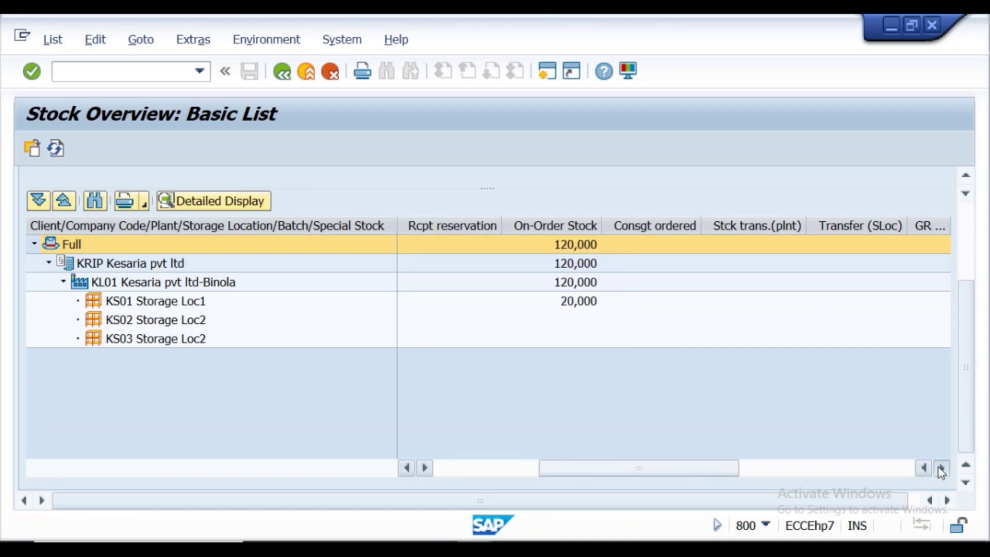
{"action": "left_click", "coordinate": [940, 468]}
{"action": "left_click", "coordinate": [940, 468]}
{"action": "left_click", "coordinate": [941, 467]}
{"action": "left_click", "coordinate": [941, 468]}
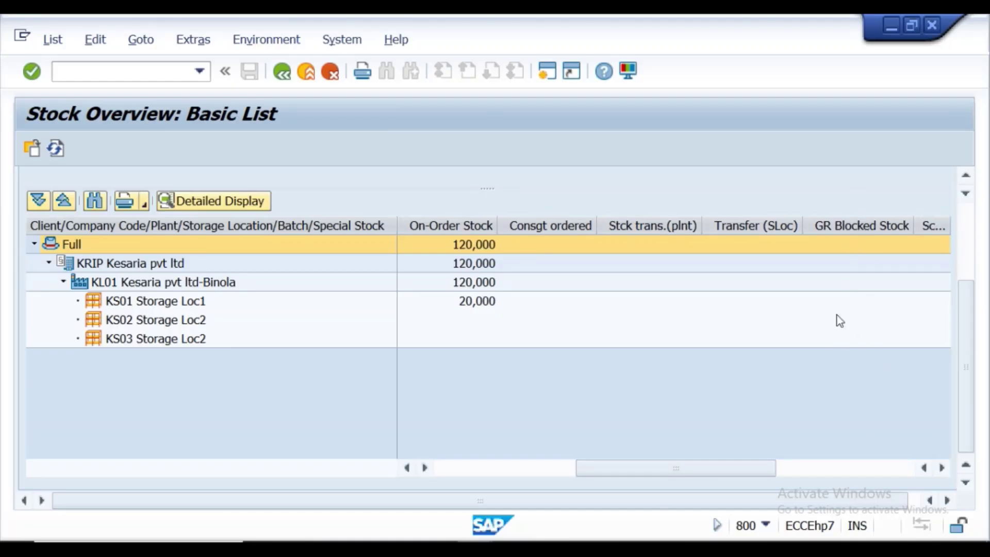
- Return to the goods receipt, and check and post it
{"action": "left_click", "coordinate": [282, 72]}
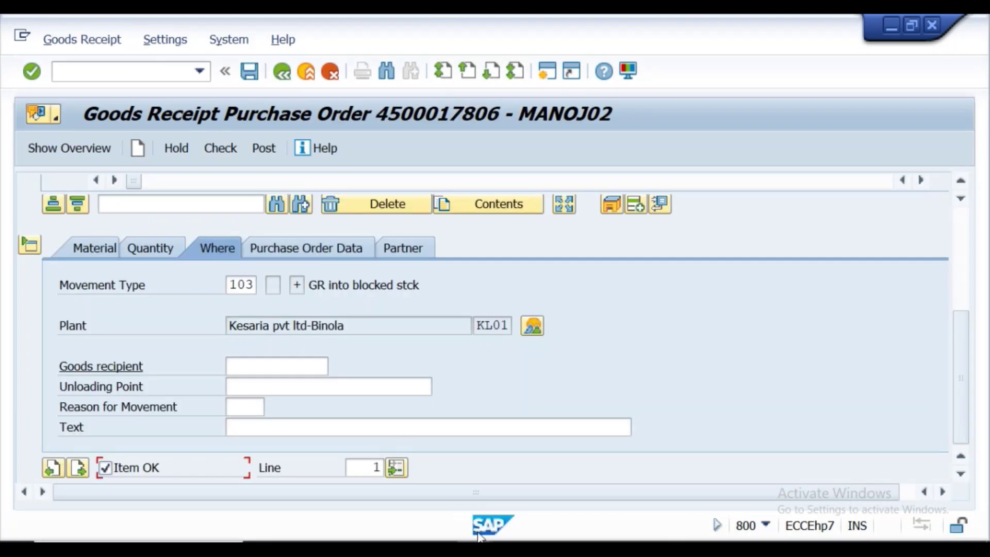
{"action": "left_click", "coordinate": [223, 149]}
{"action": "left_click", "coordinate": [263, 149]}
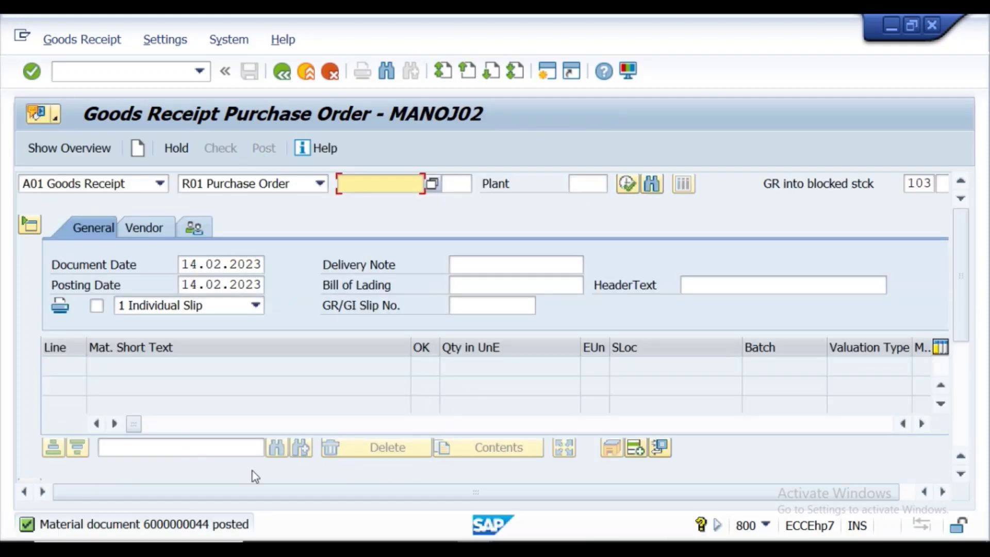
- Switch the action to A04 Display and load the material document just posted
{"action": "left_click", "coordinate": [166, 184]}
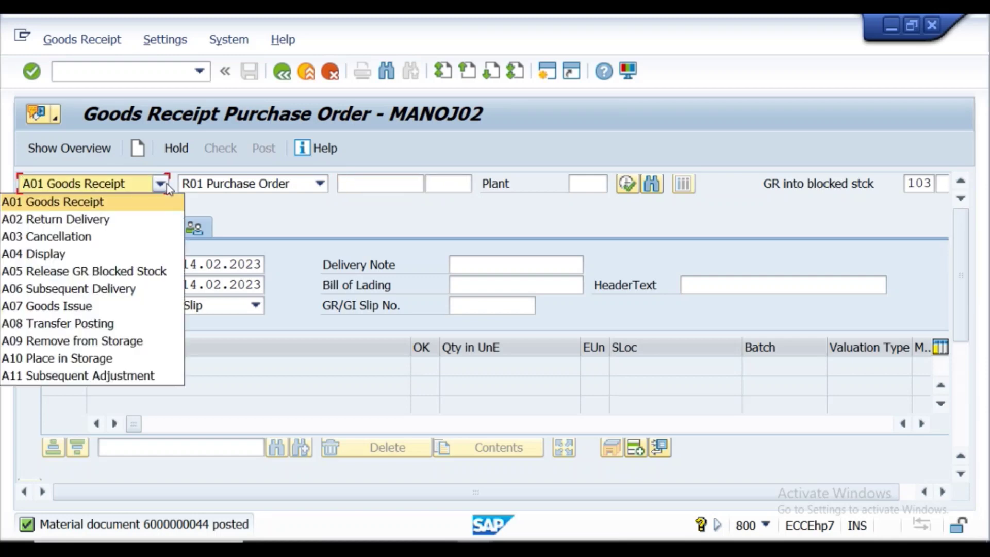
{"action": "left_click", "coordinate": [134, 255]}
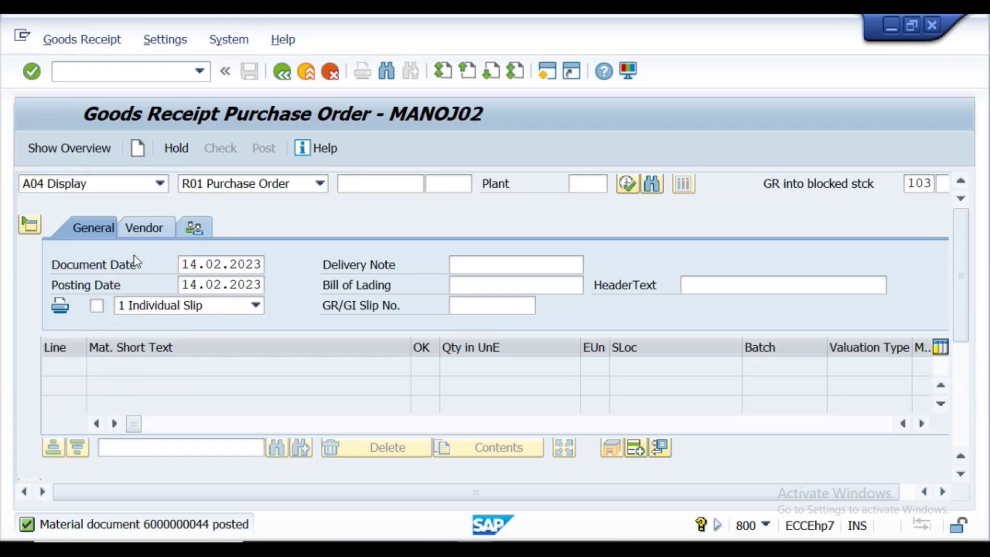
{"action": "left_click", "coordinate": [35, 76]}
{"action": "left_click", "coordinate": [33, 74]}
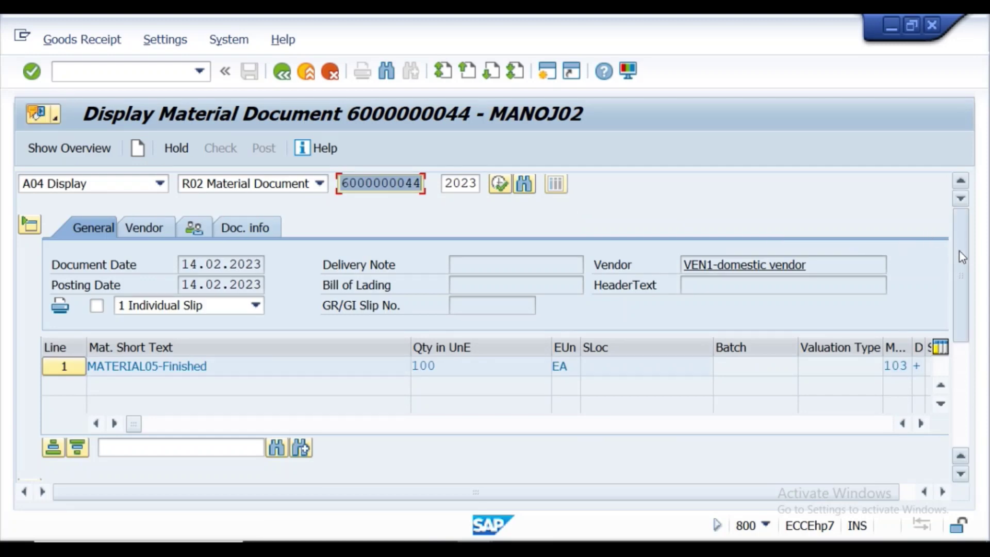
- Open the stock overview from the material document's Where details and examine the GR Blocked Stock quantity of MATERIAL05
{"action": "left_click_drag", "start_coordinate": [960, 252], "coordinate": [977, 414]}
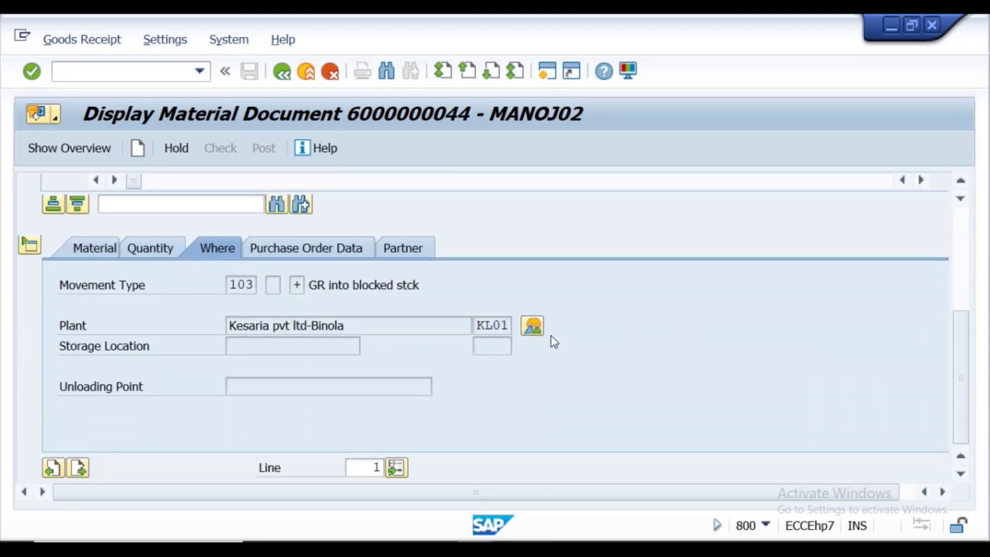
{"action": "scroll", "coordinate": [531, 325], "scroll_direction": "up", "scroll_amount": 5}
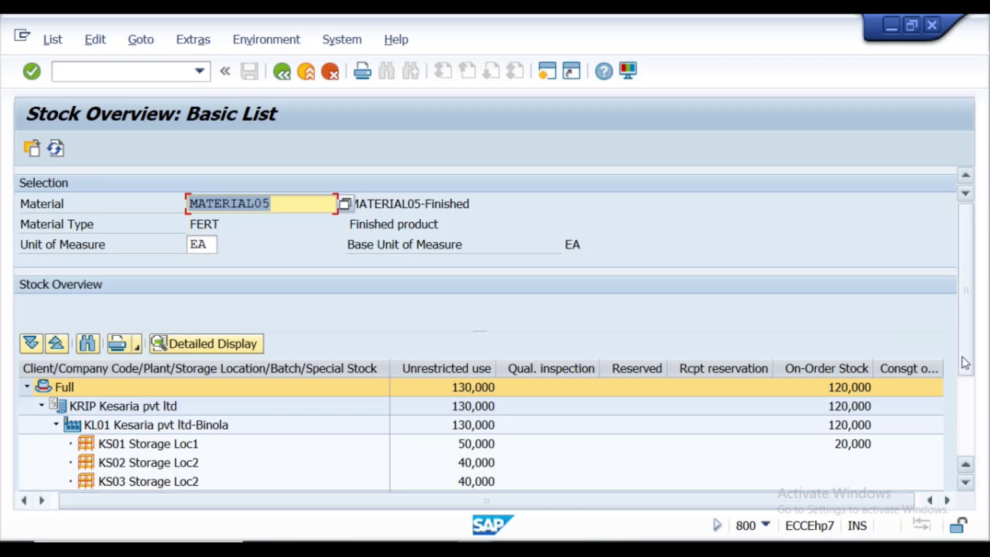
{"action": "scroll", "coordinate": [965, 444], "scroll_direction": "down", "scroll_amount": 3}
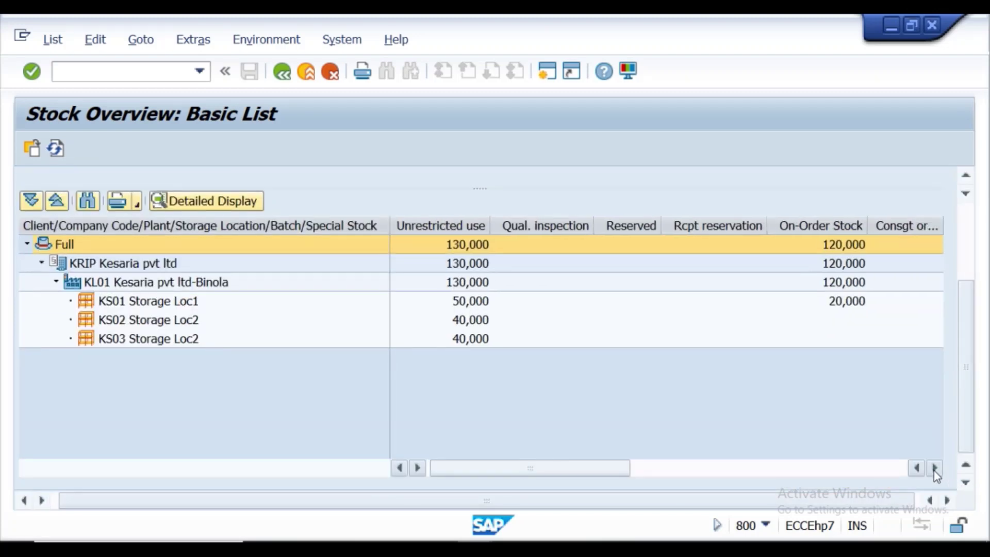
{"action": "left_click", "coordinate": [935, 469]}
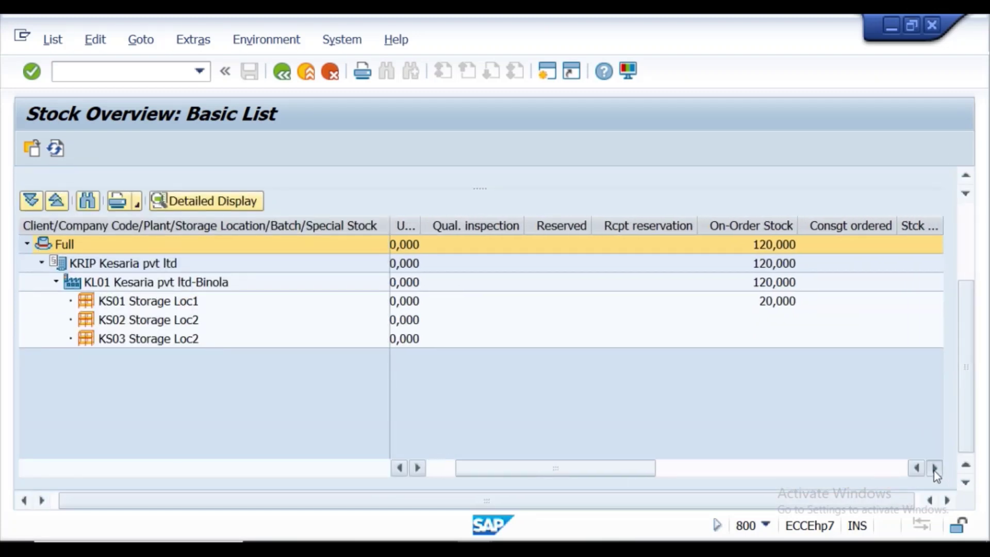
{"action": "left_click", "coordinate": [935, 468]}
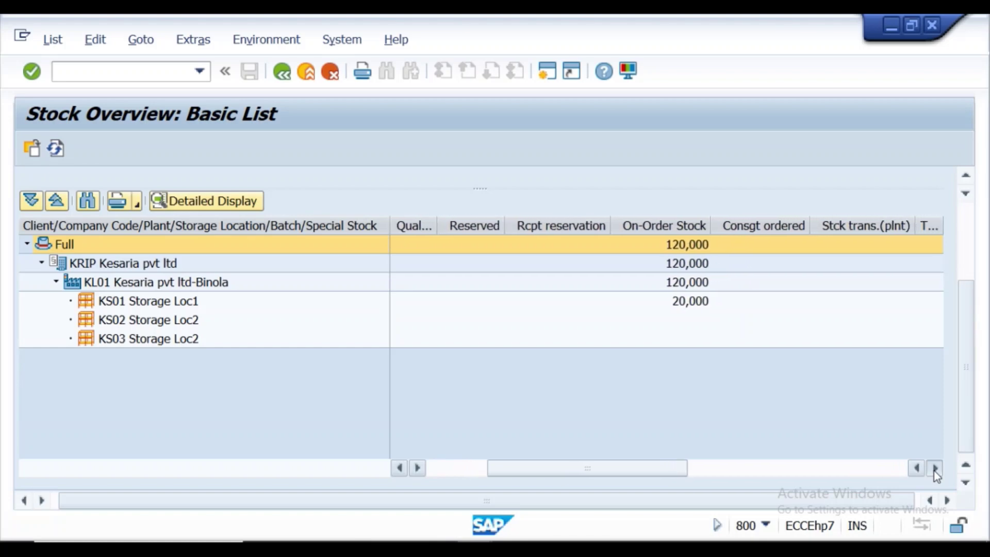
{"action": "left_click", "coordinate": [935, 469]}
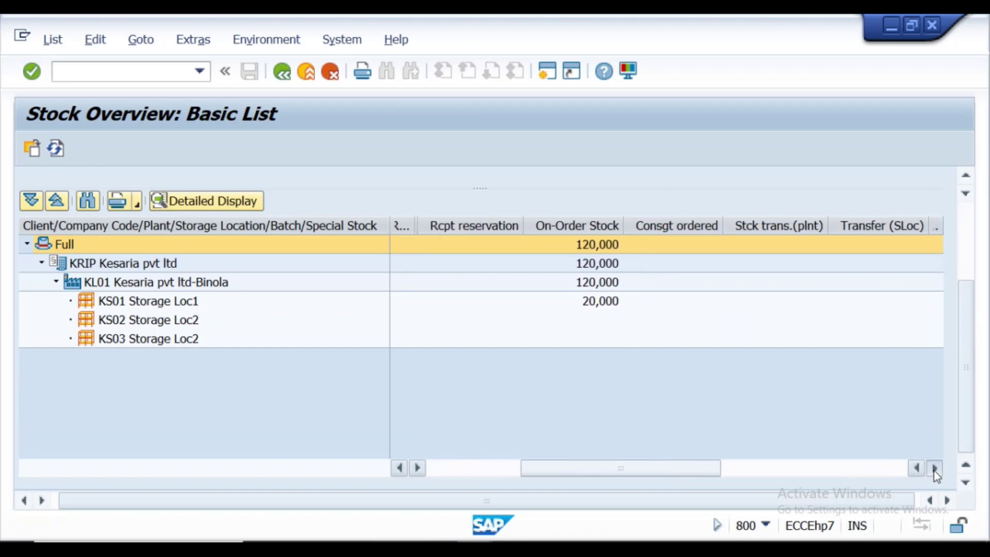
{"action": "left_click", "coordinate": [934, 468]}
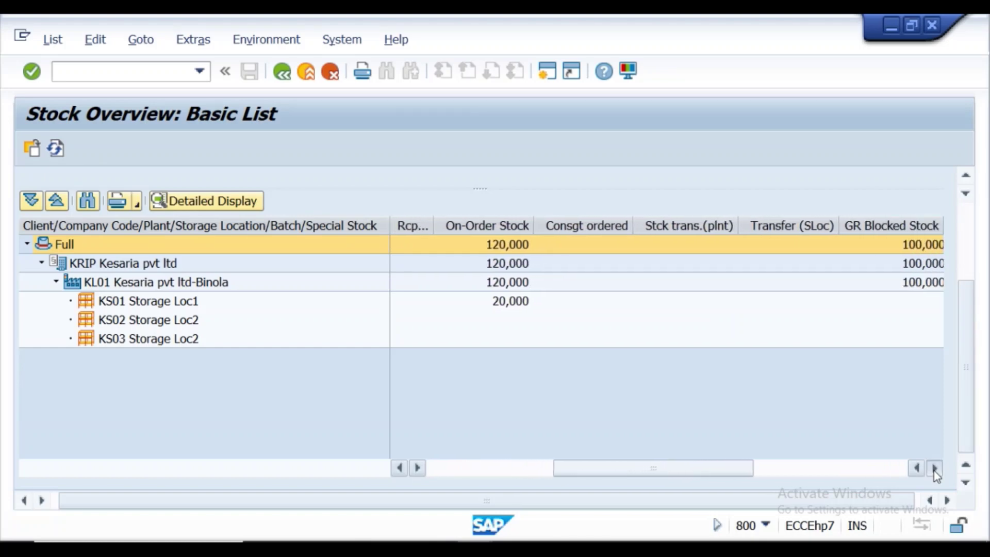
- Examine the GR Blocked Stock quantity of MATERIAL05 in the stock overview and return to the material document
{"action": "left_click", "coordinate": [935, 468]}
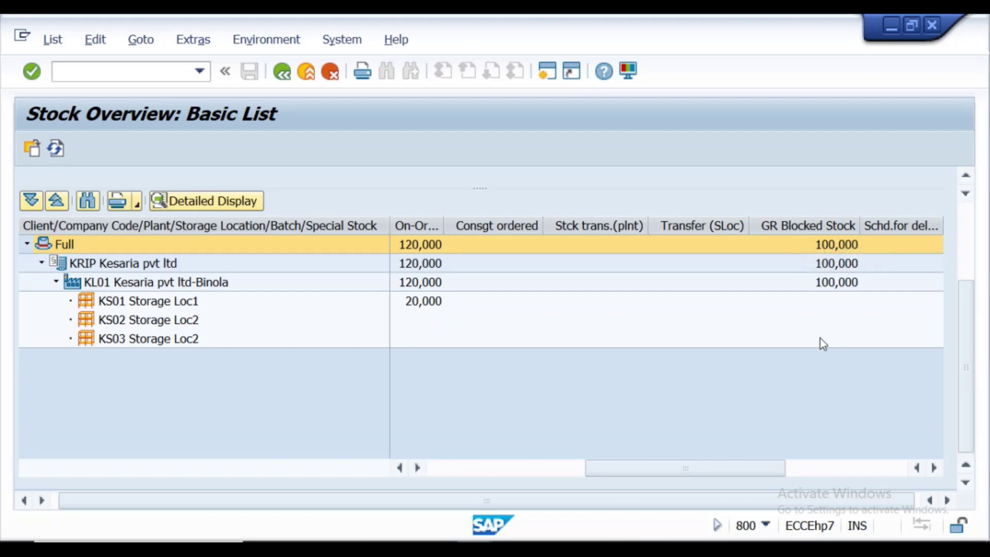
{"action": "left_click", "coordinate": [282, 72]}
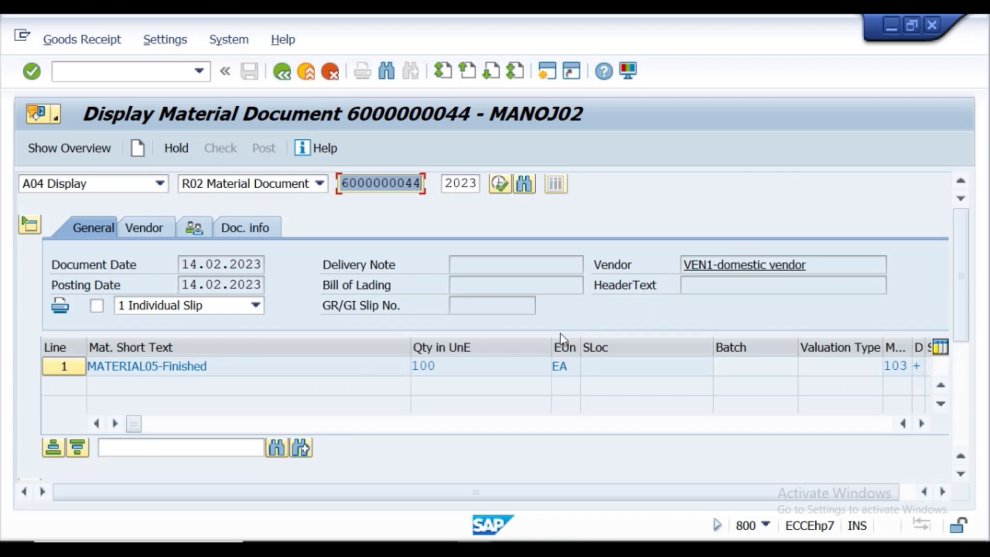
{"action": "mouse_move", "coordinate": [961, 228]}
{"action": "left_mouse_down"}
{"action": "mouse_move", "coordinate": [967, 316]}
{"action": "mouse_move", "coordinate": [957, 222]}
{"action": "left_mouse_up"}
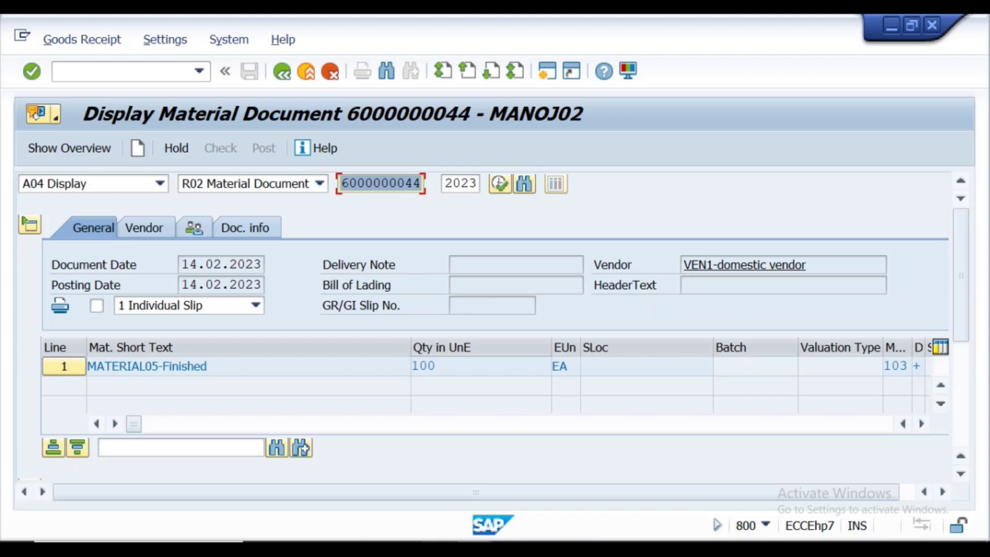
{"action": "mouse_move", "coordinate": [484, 436]}
{"action": "mouse_move", "coordinate": [960, 271]}
{"action": "left_mouse_down"}
{"action": "mouse_move", "coordinate": [963, 293]}
{"action": "mouse_move", "coordinate": [956, 255]}
{"action": "mouse_move", "coordinate": [960, 288]}
{"action": "mouse_move", "coordinate": [959, 270]}
{"action": "left_mouse_up"}
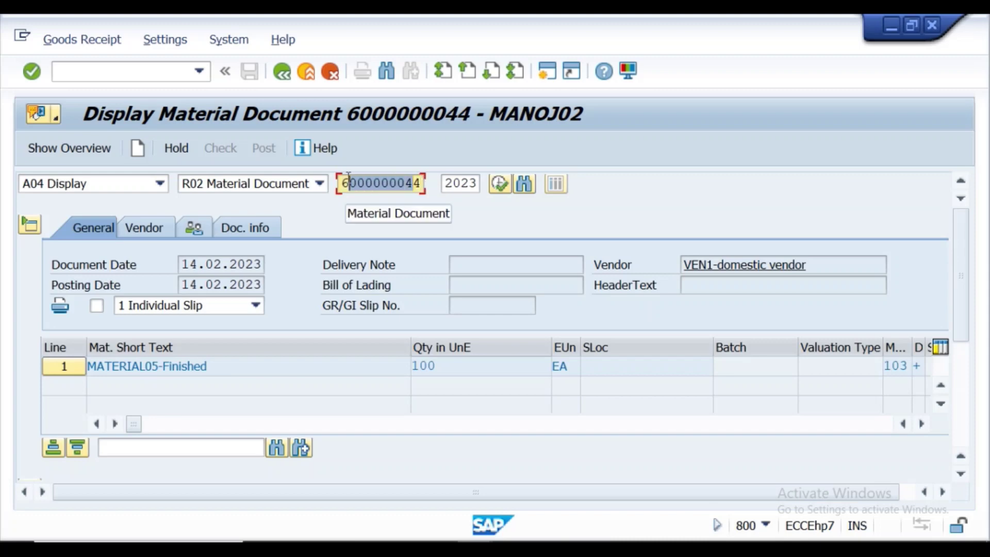
- Look up the FI documents belonging to the material document from its document information
{"action": "left_click", "coordinate": [418, 183]}
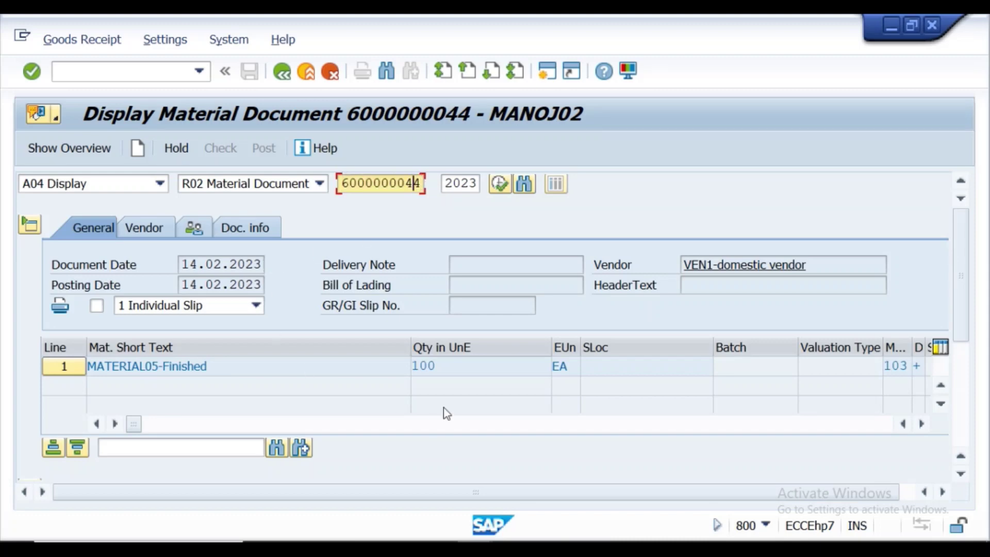
{"action": "left_click", "coordinate": [269, 229]}
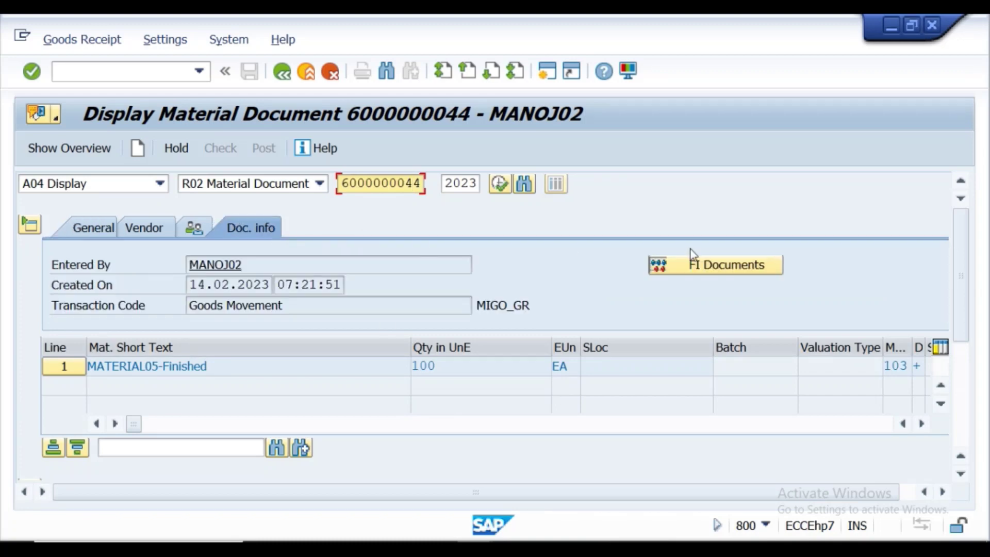
{"action": "left_click", "coordinate": [699, 269]}
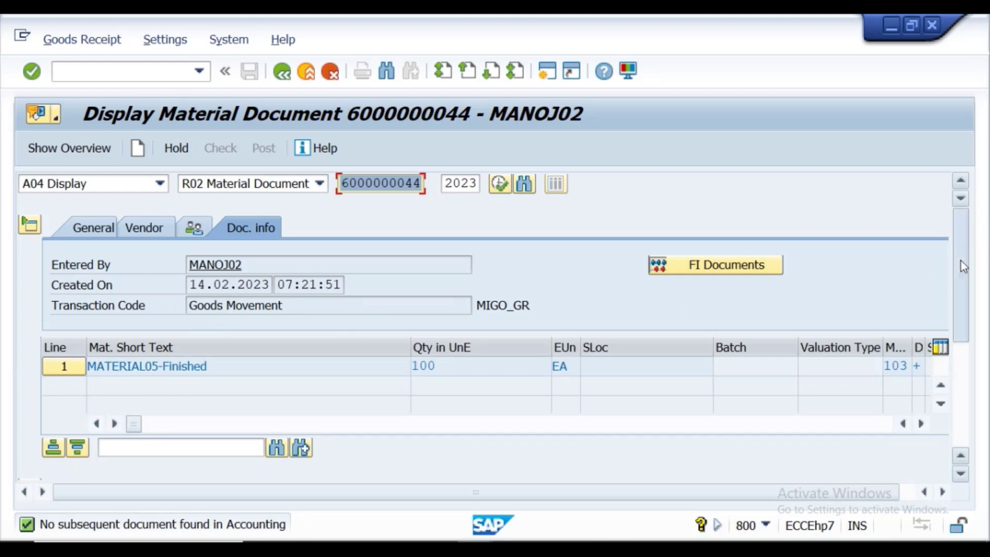
- Open the purchase order from the item's purchase order data, examine its header status, and return to the material document
{"action": "left_click_drag", "start_coordinate": [963, 254], "coordinate": [962, 349]}
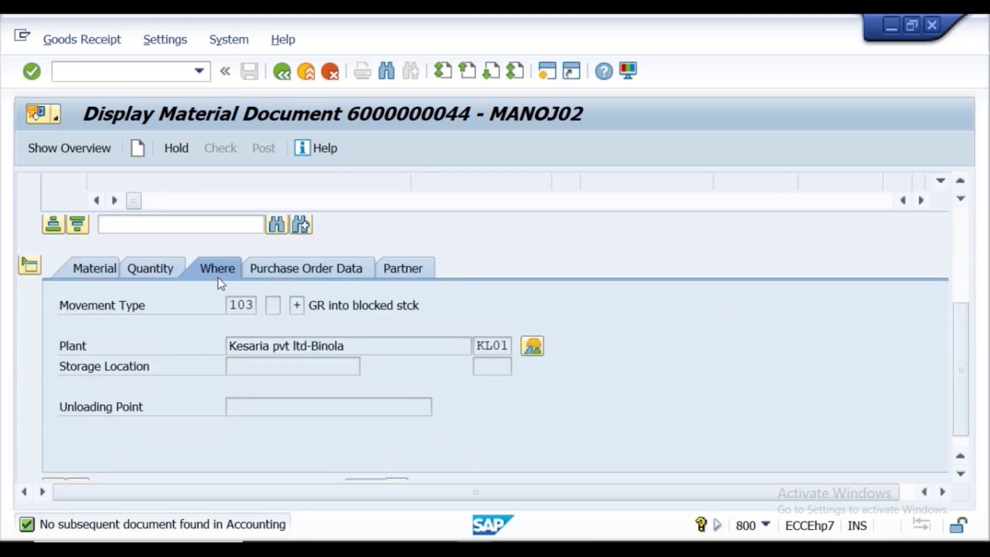
{"action": "left_click", "coordinate": [278, 279]}
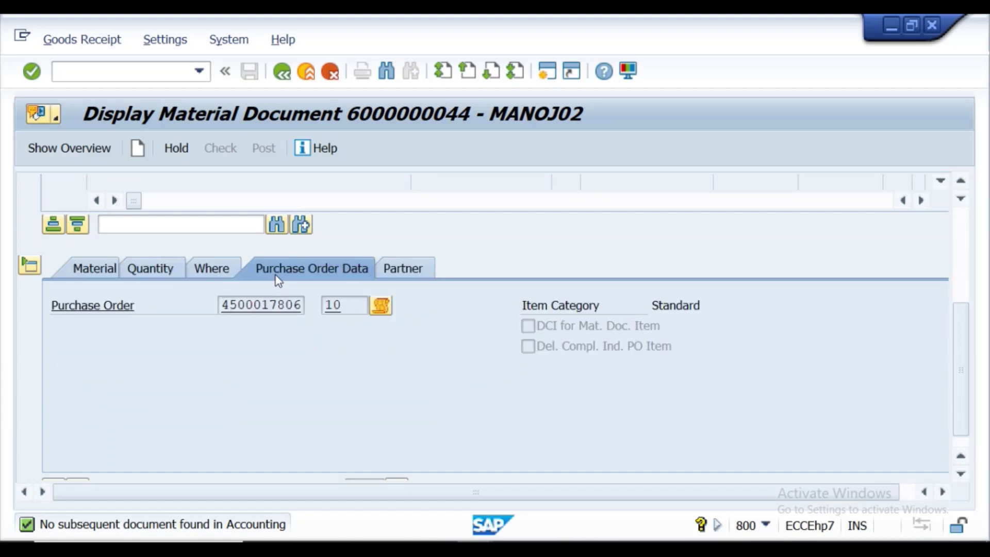
{"action": "double_click", "coordinate": [262, 305]}
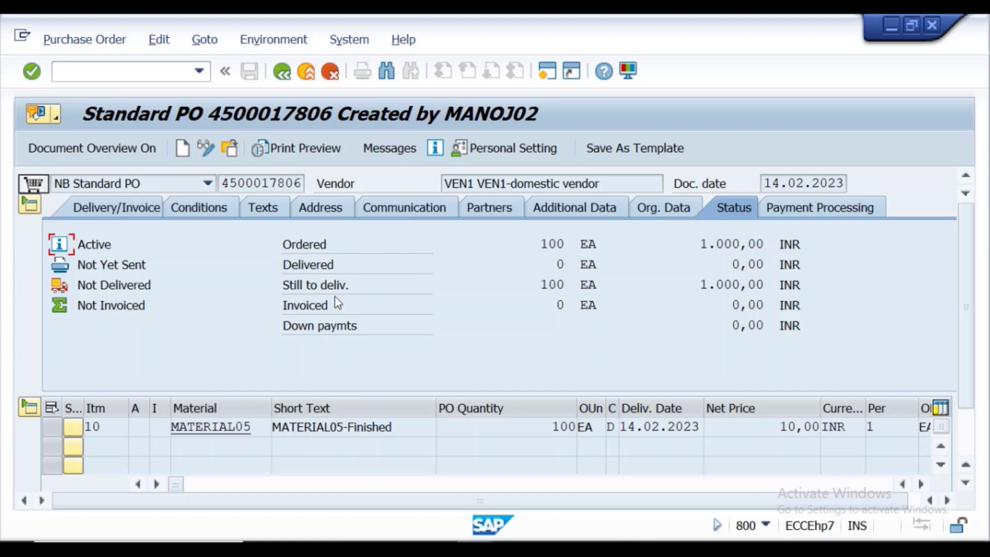
{"action": "mouse_move", "coordinate": [570, 281]}
{"action": "left_click", "coordinate": [287, 75]}
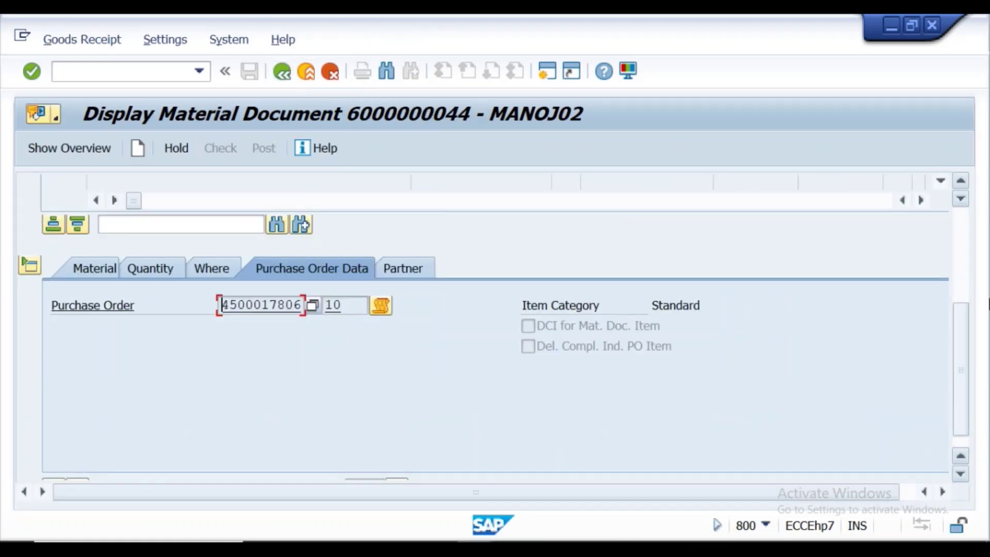
- Reopen the linked purchase order, examine the Purchase Order History in the item details, and go back to the material document
{"action": "left_click_drag", "start_coordinate": [965, 325], "coordinate": [971, 445]}
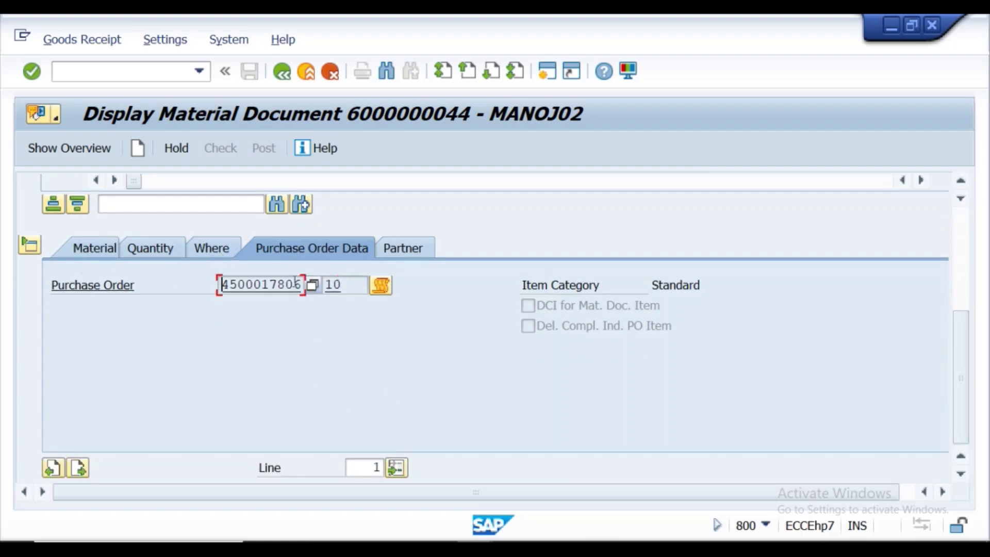
{"action": "double_click", "coordinate": [271, 284]}
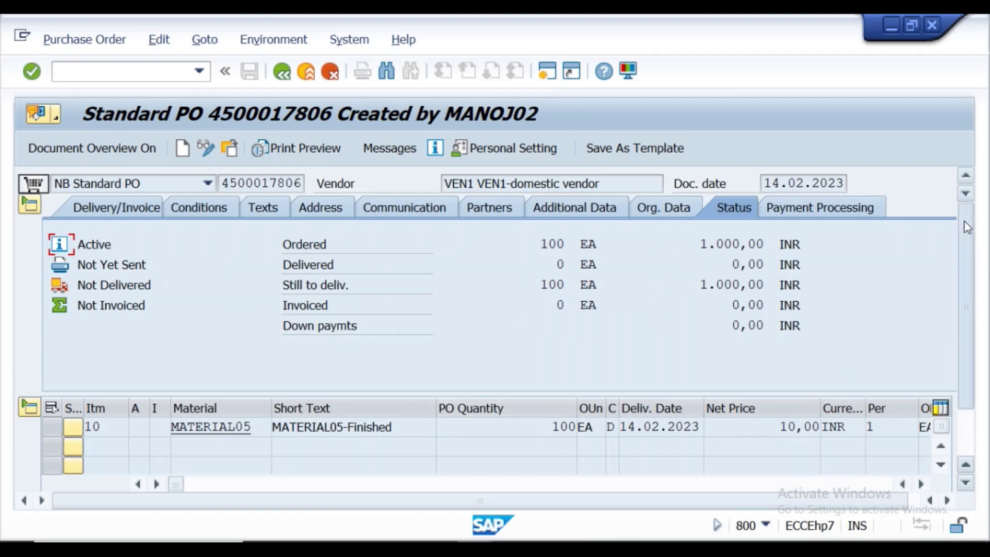
{"action": "left_click_drag", "start_coordinate": [964, 223], "coordinate": [979, 309]}
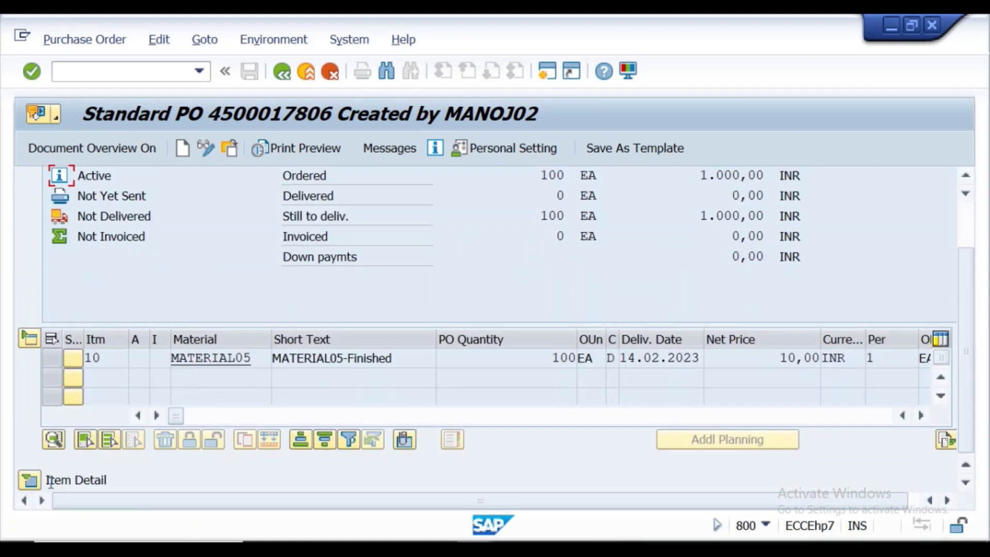
{"action": "left_click", "coordinate": [32, 482]}
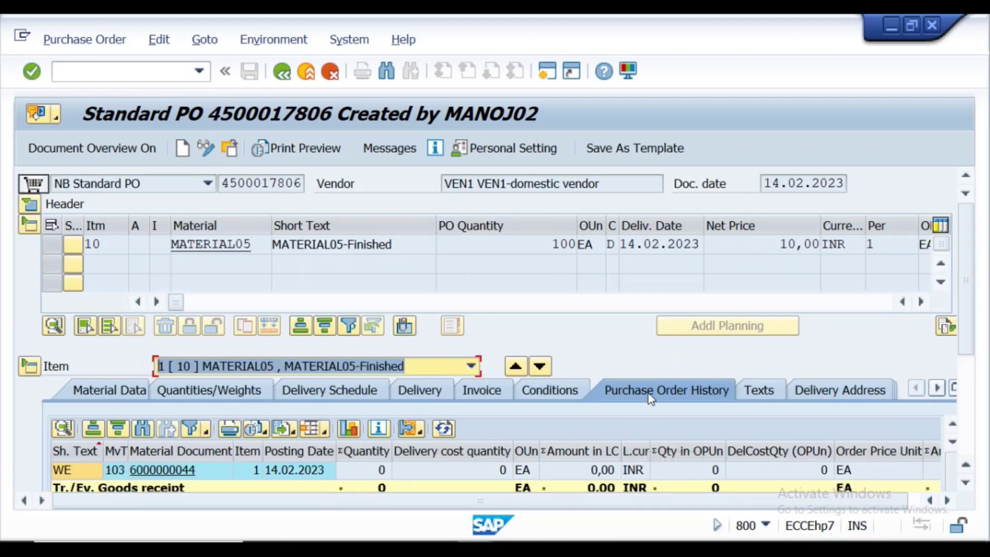
{"action": "left_click_drag", "start_coordinate": [964, 258], "coordinate": [977, 357]}
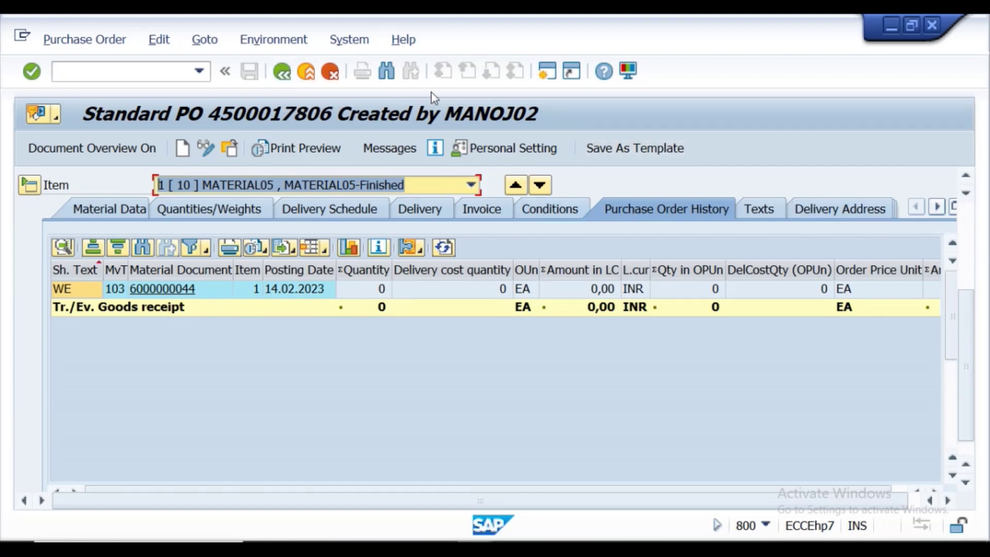
{"action": "left_click", "coordinate": [282, 73]}
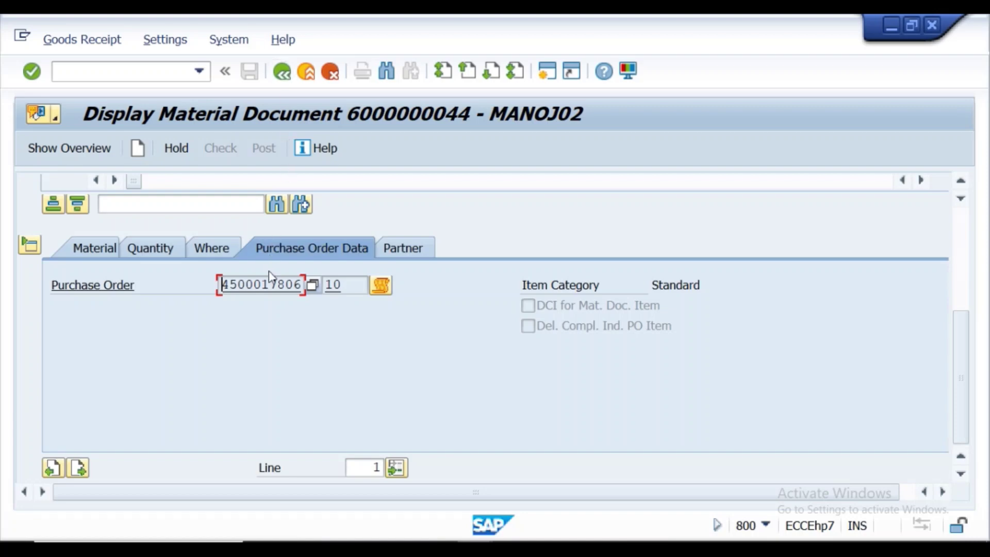
- Display the material master of MATERIAL05, examine the current valuation in the Accounting 1 view, and return to the material document
{"action": "left_click", "coordinate": [78, 246]}
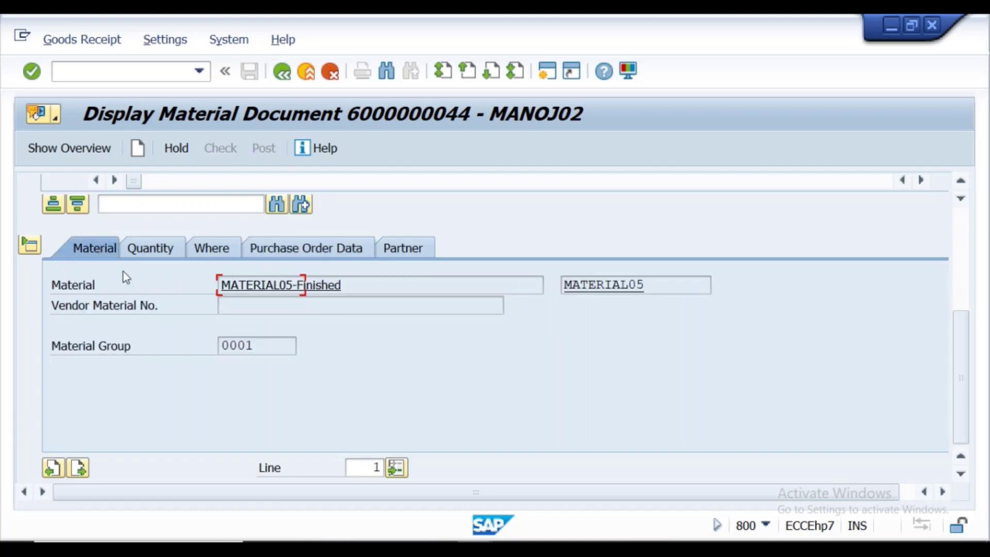
{"action": "double_click", "coordinate": [236, 284]}
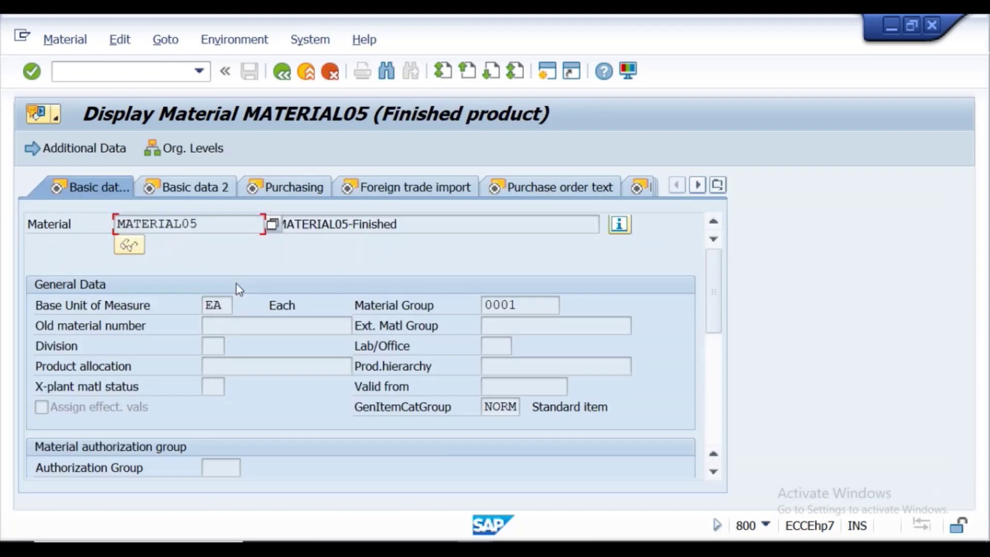
{"action": "left_click", "coordinate": [718, 185]}
{"action": "left_click", "coordinate": [769, 377]}
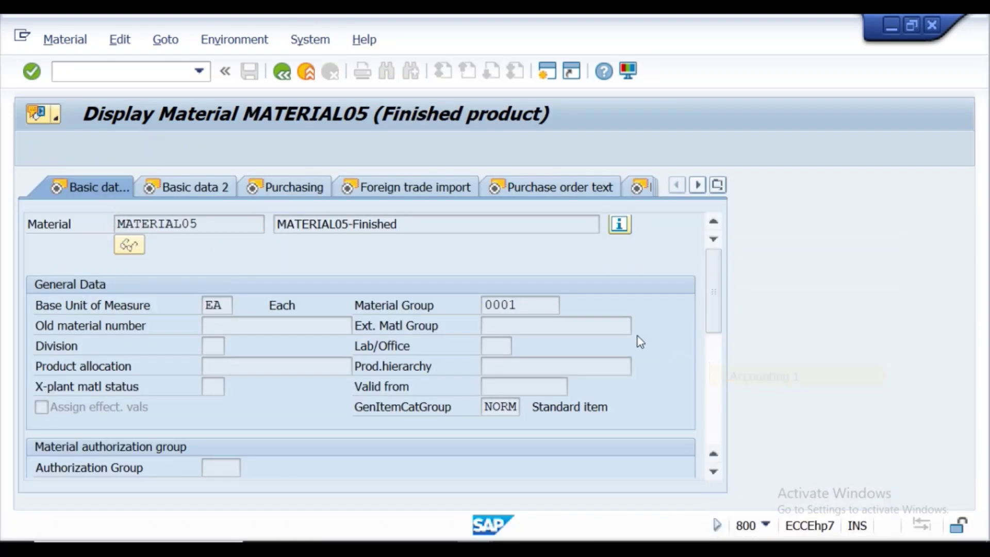
{"action": "left_click_drag", "start_coordinate": [715, 289], "coordinate": [714, 370]}
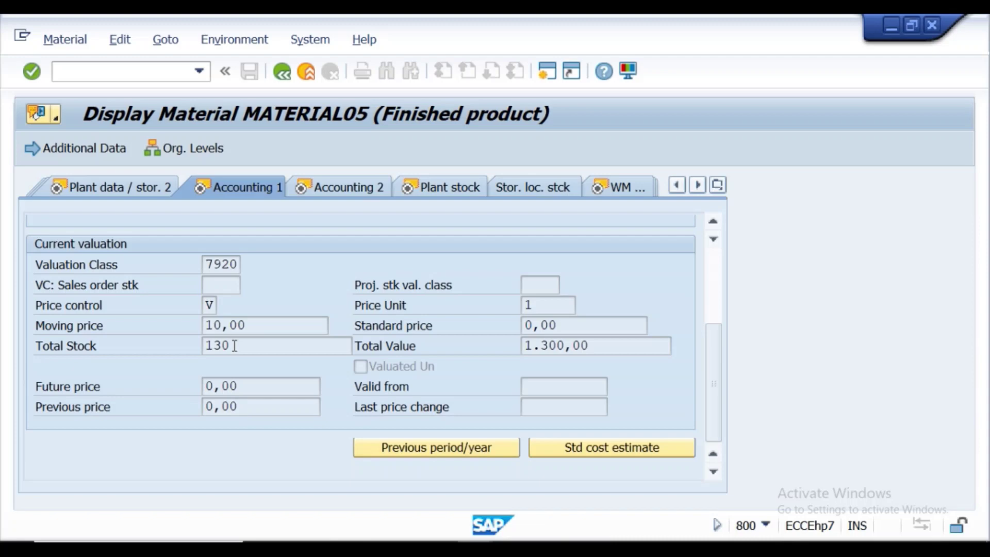
{"action": "left_click", "coordinate": [283, 73]}
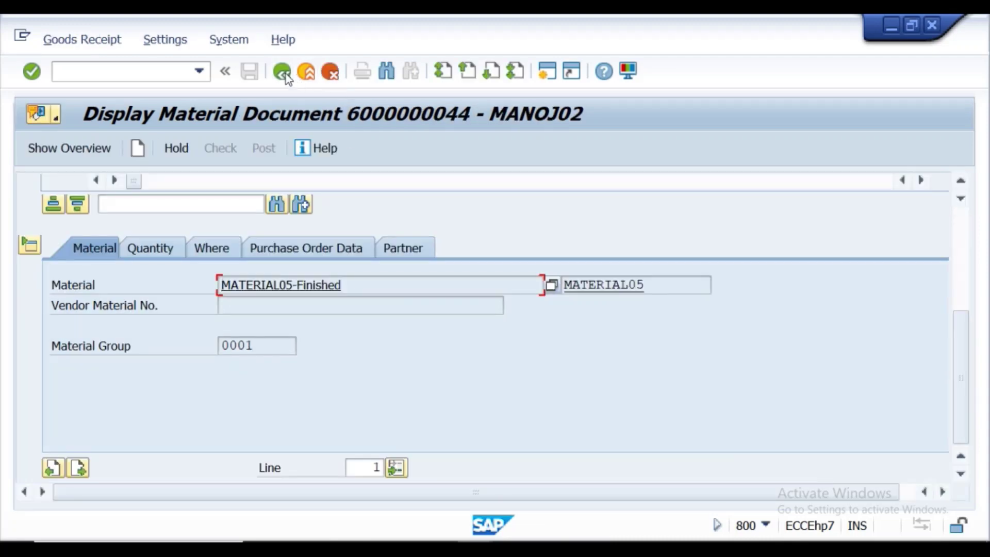
- Leave the document, restart MIGO, reload the same material document, and show its item's purchase order data
{"action": "left_click", "coordinate": [283, 73]}
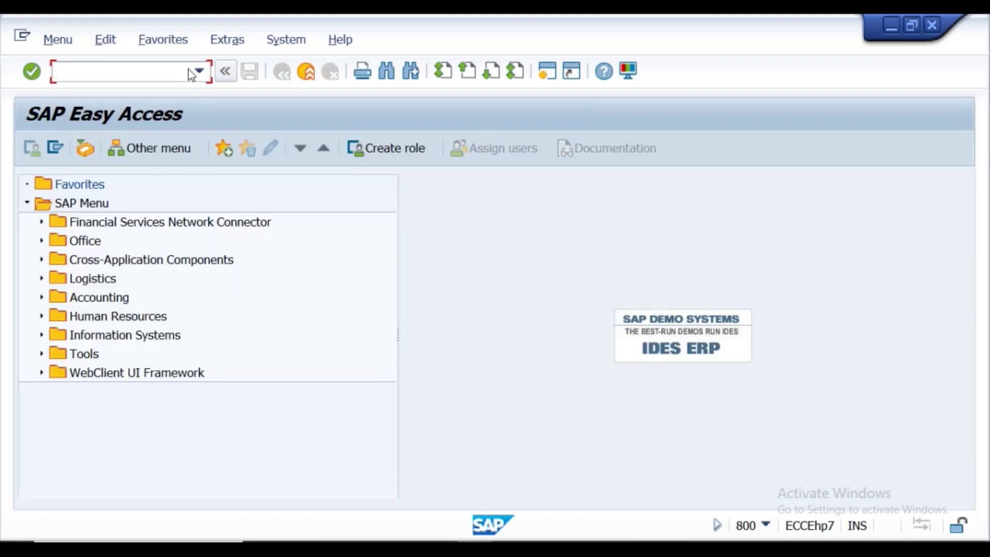
{"action": "type", "text": "migo"}
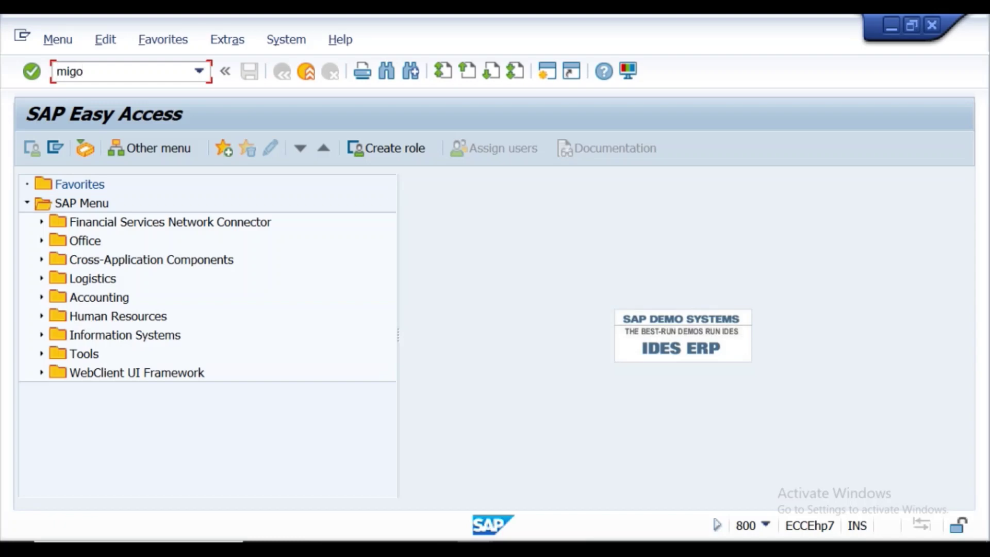
{"action": "key", "text": "Return"}
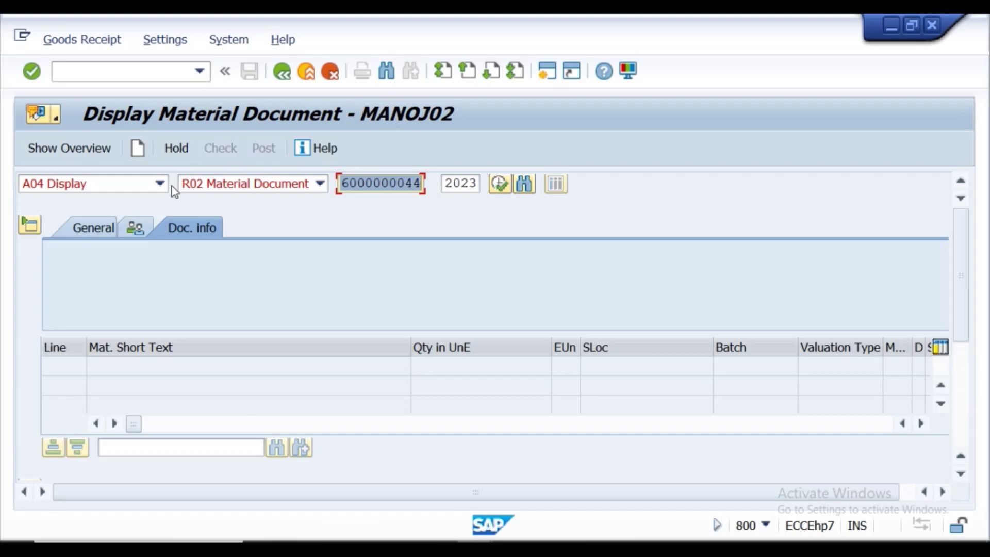
{"action": "left_click", "coordinate": [32, 71]}
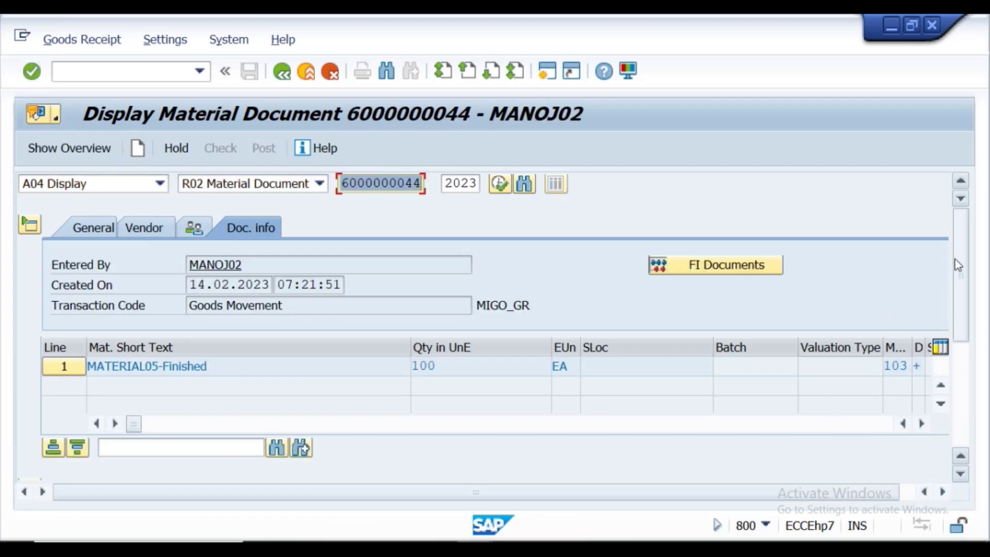
{"action": "left_click_drag", "start_coordinate": [959, 253], "coordinate": [949, 342]}
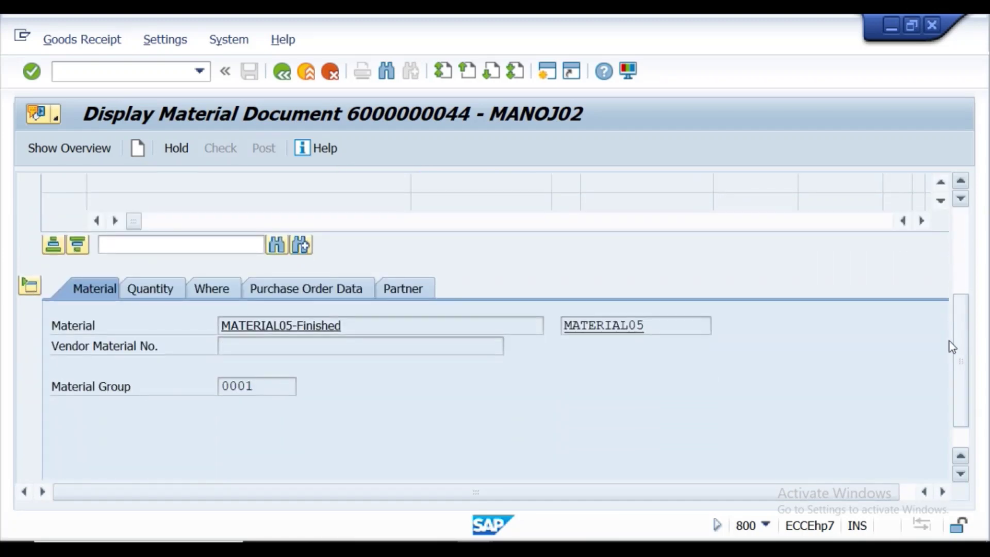
{"action": "left_click", "coordinate": [329, 292]}
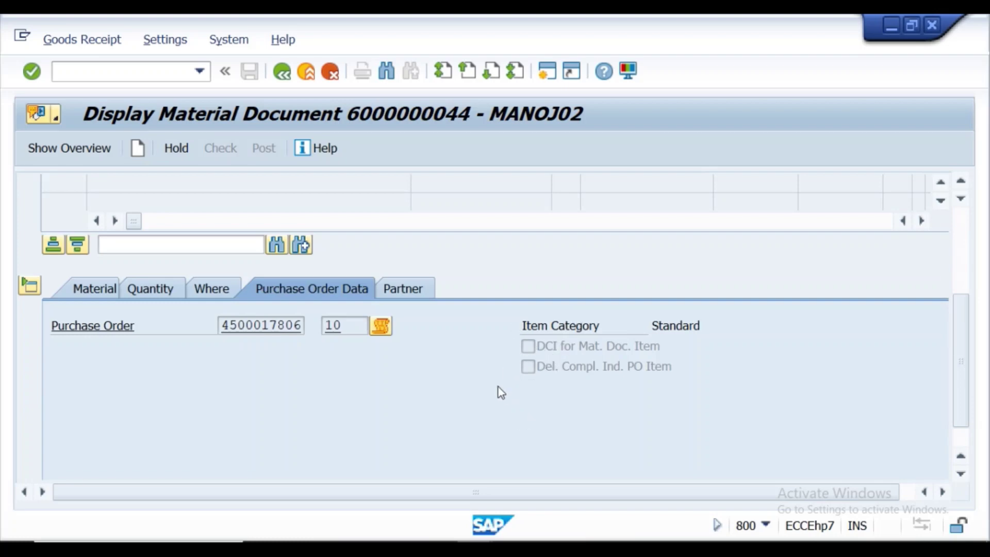
- Switch to the SAP MM Lecture-29 document in Word, read the GR into GR Blocked Stock notes, and return to SAP
{"action": "mouse_move", "coordinate": [440, 549]}
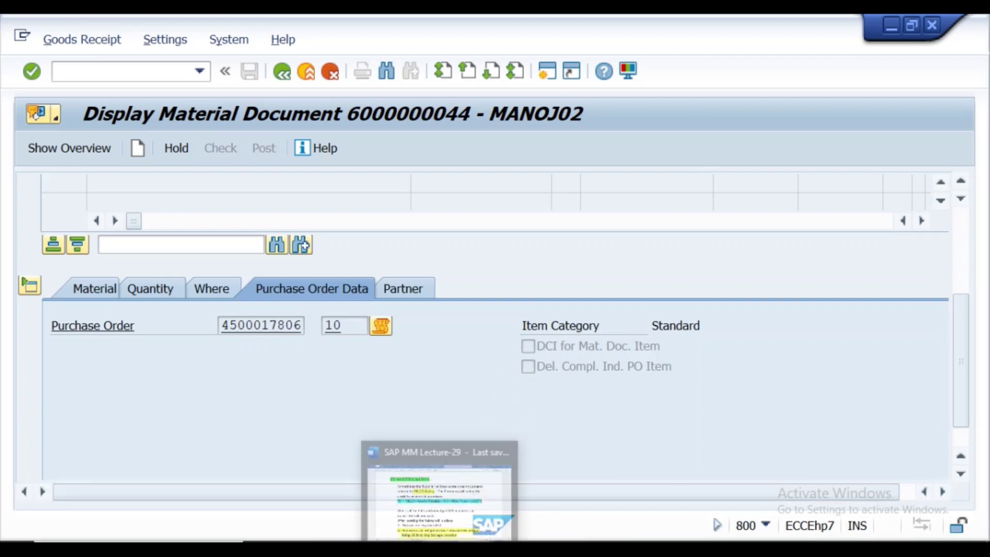
{"action": "left_click", "coordinate": [439, 495]}
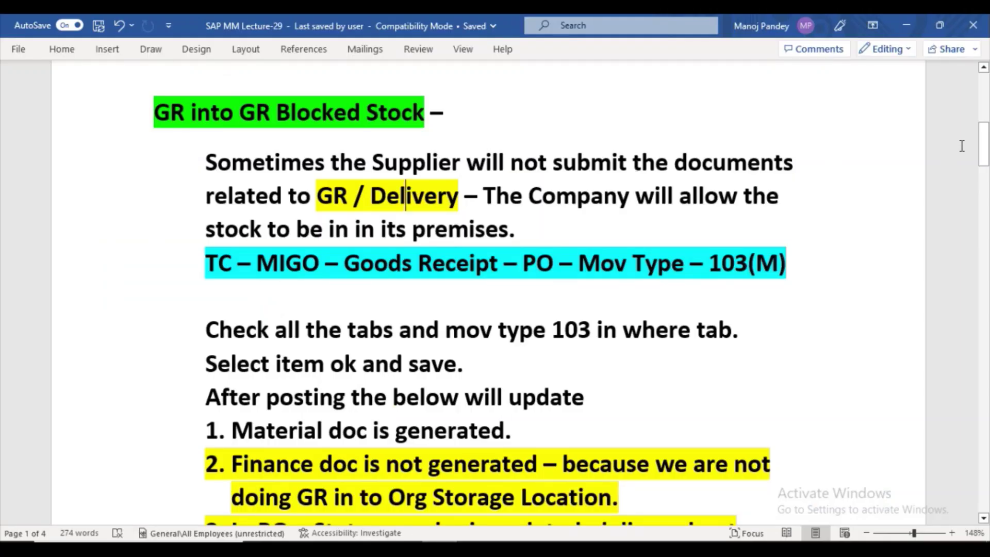
{"action": "left_click_drag", "start_coordinate": [985, 157], "coordinate": [986, 178]}
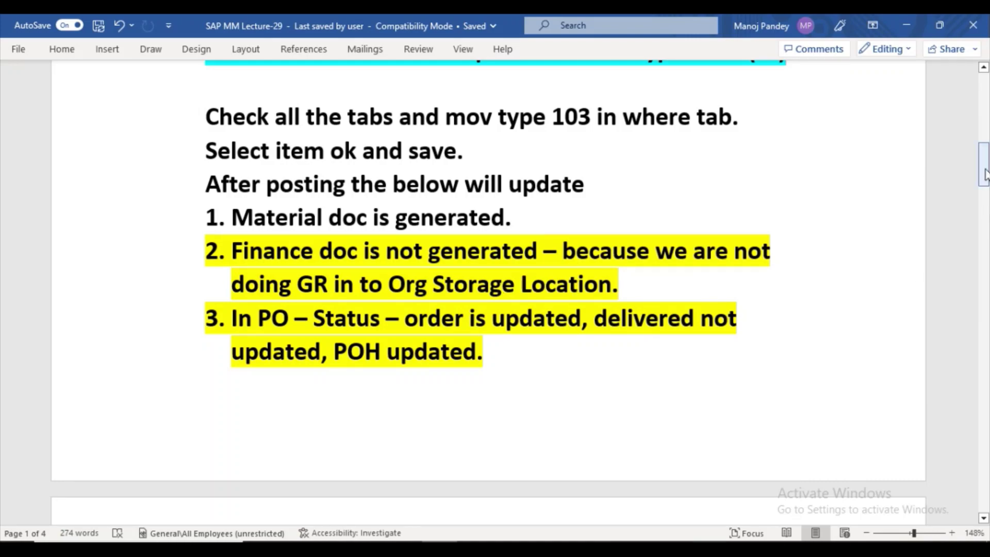
{"action": "scroll", "coordinate": [875, 215], "scroll_direction": "up", "scroll_amount": 6}
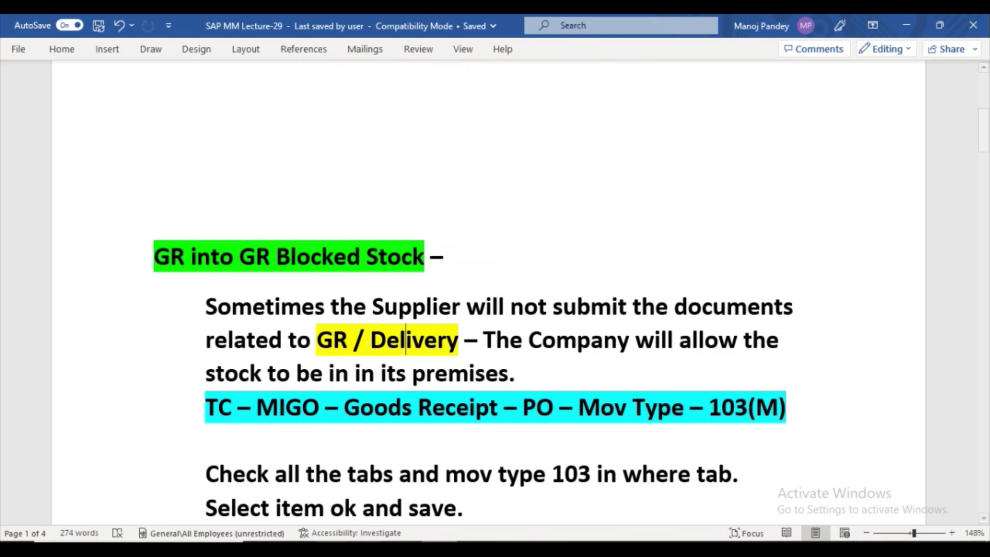
{"action": "mouse_move", "coordinate": [475, 550]}
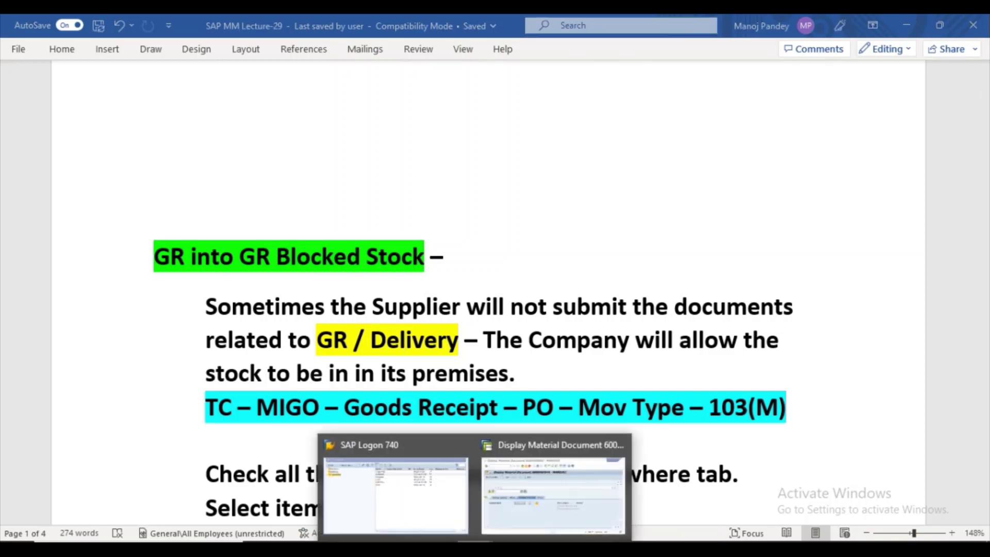
{"action": "left_click", "coordinate": [518, 506]}
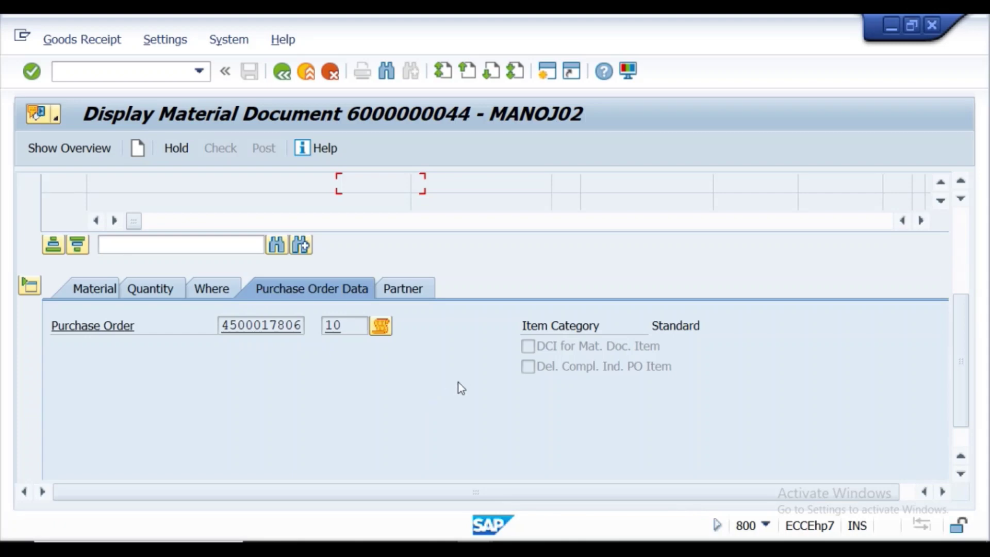
{"action": "mouse_move", "coordinate": [439, 548]}
{"action": "mouse_move", "coordinate": [474, 548]}
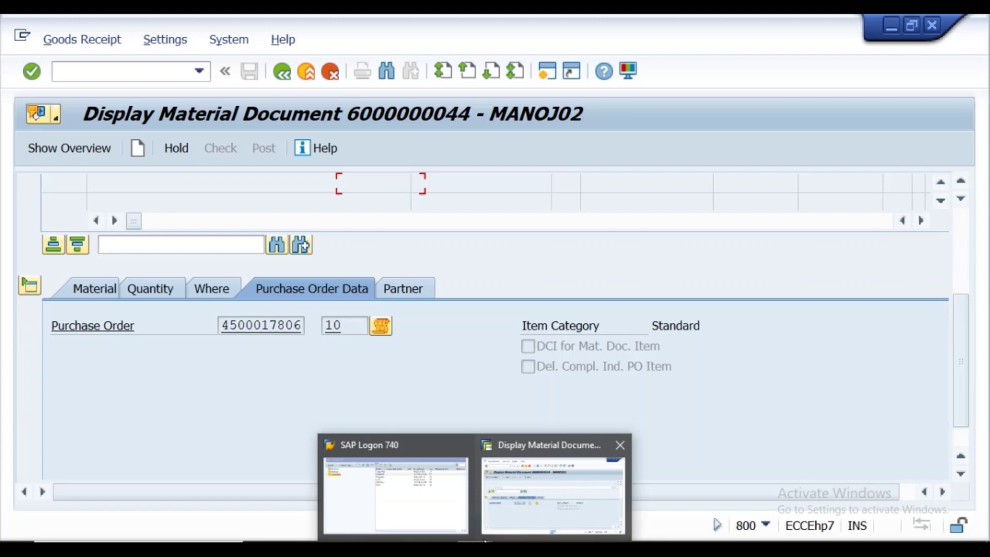
- Switch to the SAP MM Lecture-29 document in Word and read the notes from GR into GR Blocked Stock through Release GR Block Stock
{"action": "left_click", "coordinate": [496, 511]}
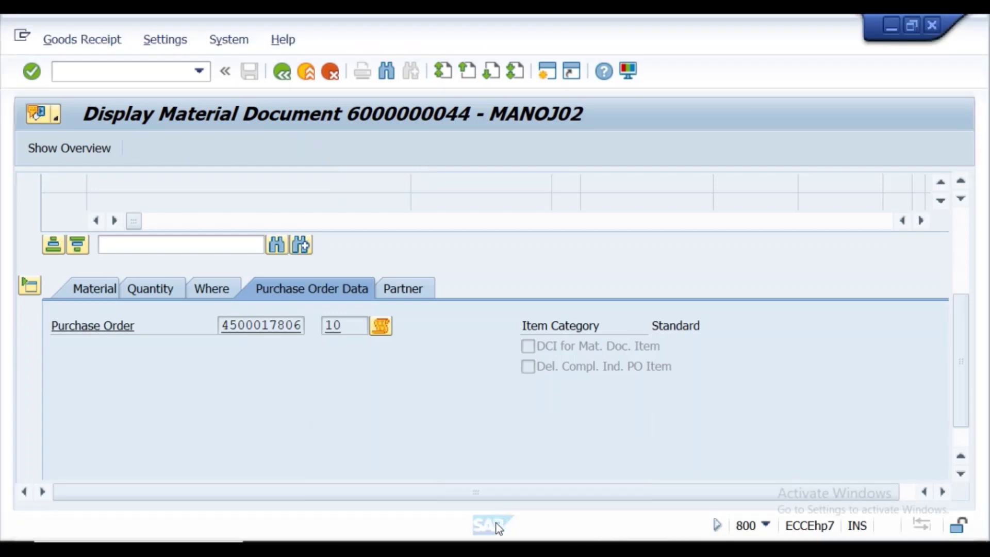
{"action": "mouse_move", "coordinate": [494, 548]}
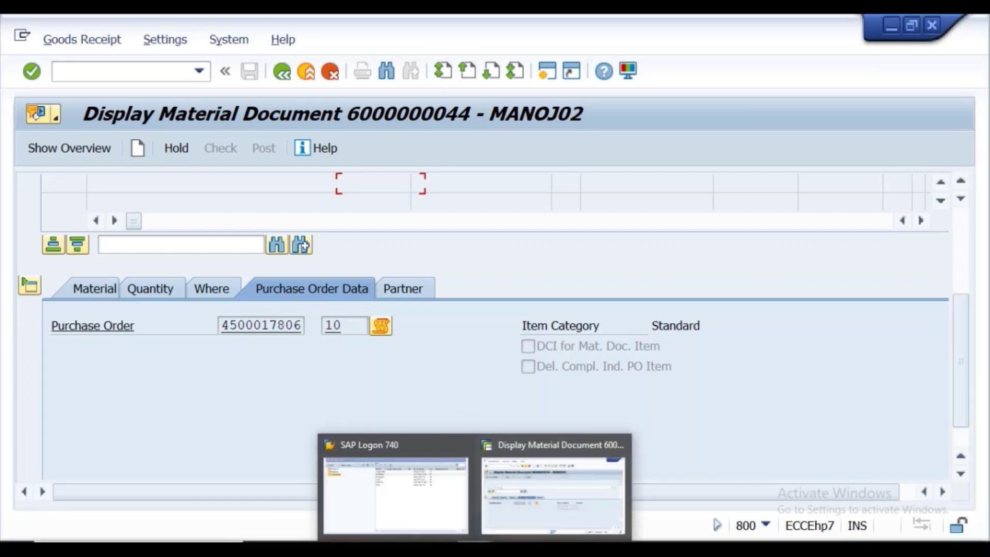
{"action": "left_click", "coordinate": [455, 509]}
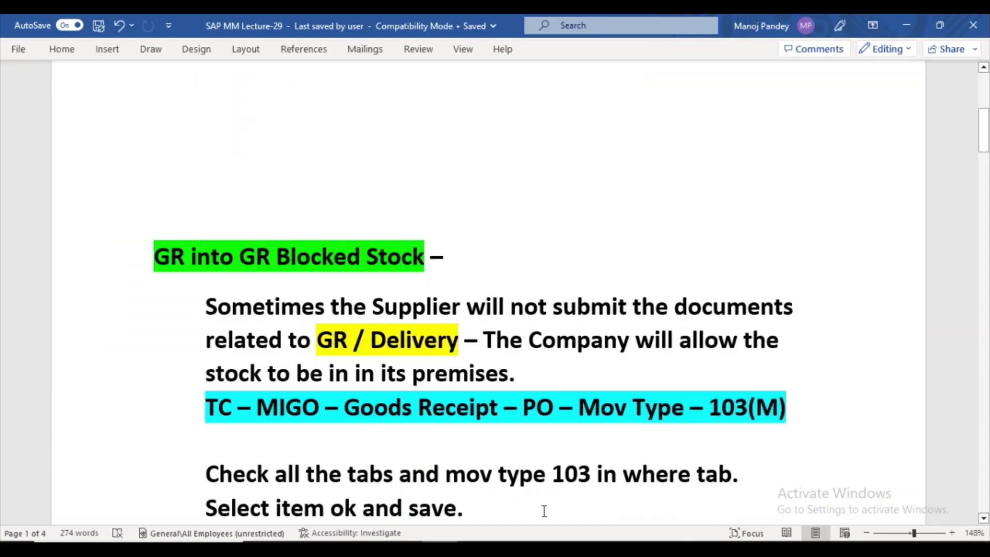
{"action": "left_click_drag", "start_coordinate": [987, 123], "coordinate": [987, 148]}
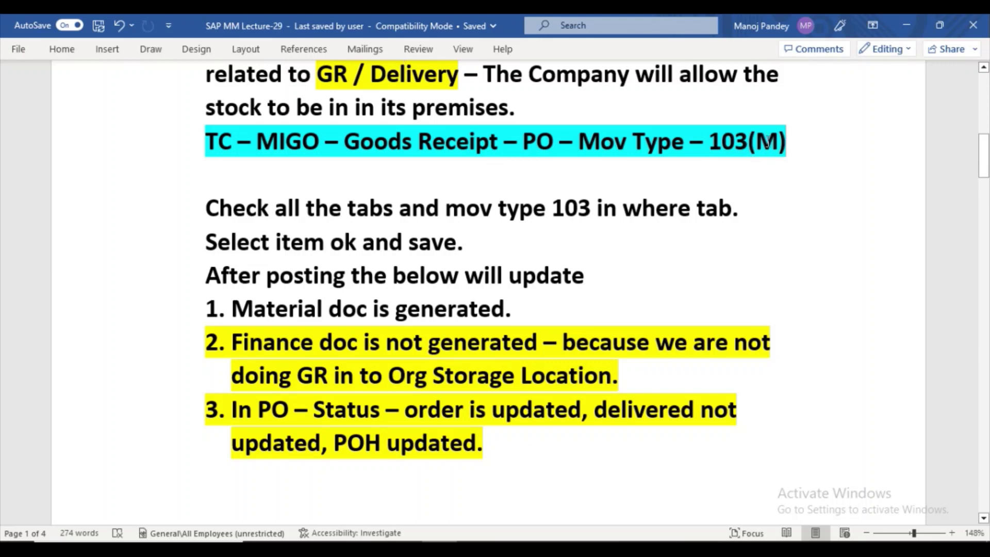
{"action": "left_click_drag", "start_coordinate": [984, 155], "coordinate": [984, 161]}
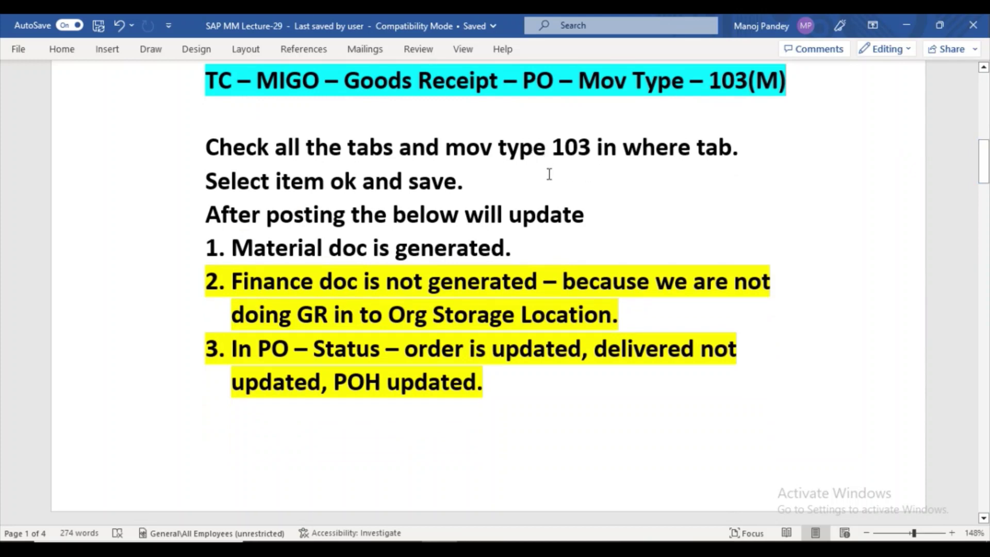
{"action": "left_click_drag", "start_coordinate": [594, 148], "coordinate": [554, 147]}
{"action": "left_click", "coordinate": [568, 183]}
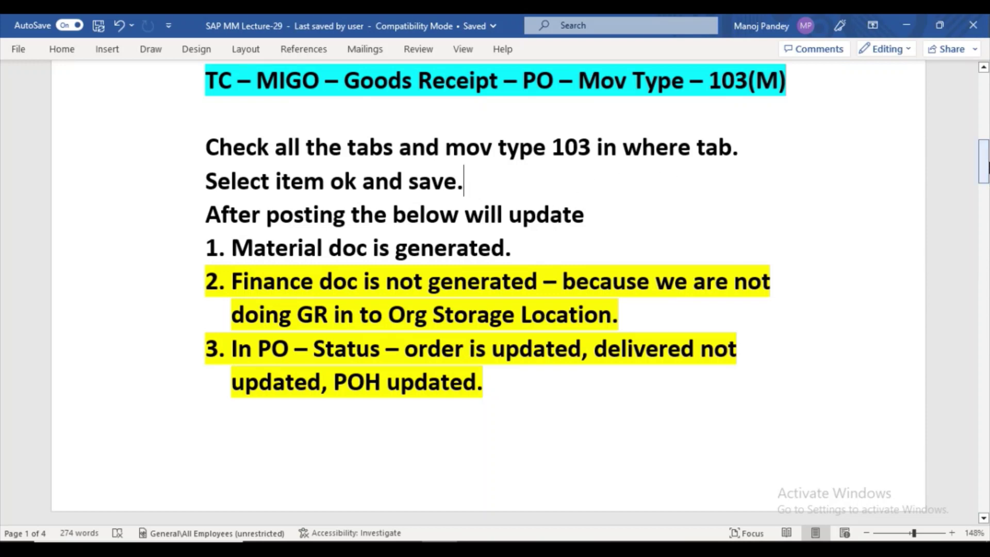
{"action": "left_click_drag", "start_coordinate": [987, 165], "coordinate": [988, 177]}
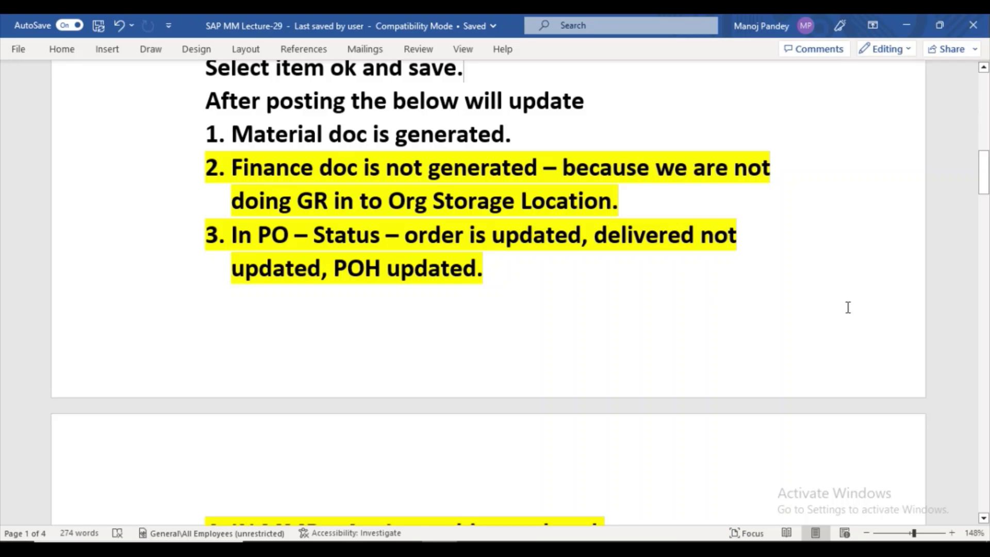
{"action": "left_click_drag", "start_coordinate": [985, 185], "coordinate": [986, 228]}
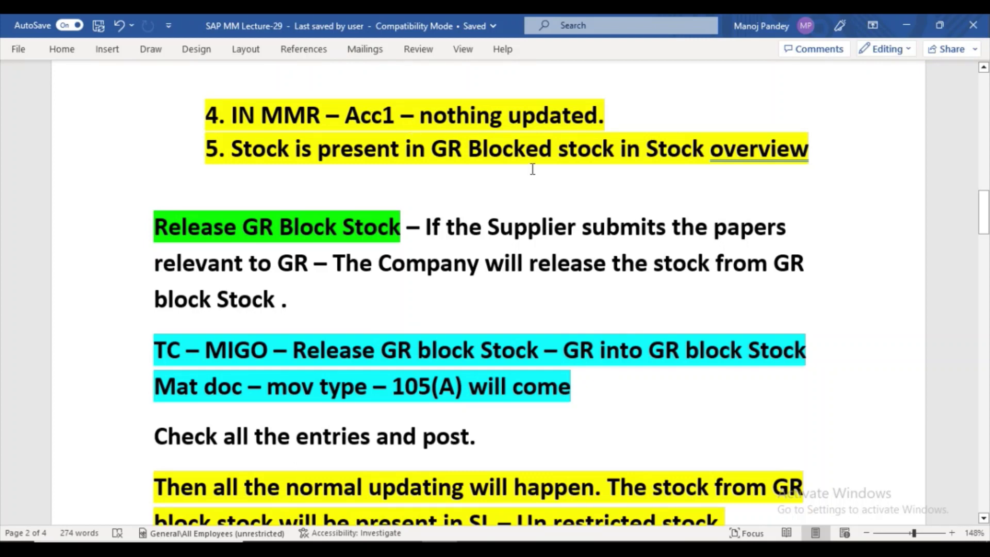
{"action": "left_click_drag", "start_coordinate": [985, 216], "coordinate": [985, 221]}
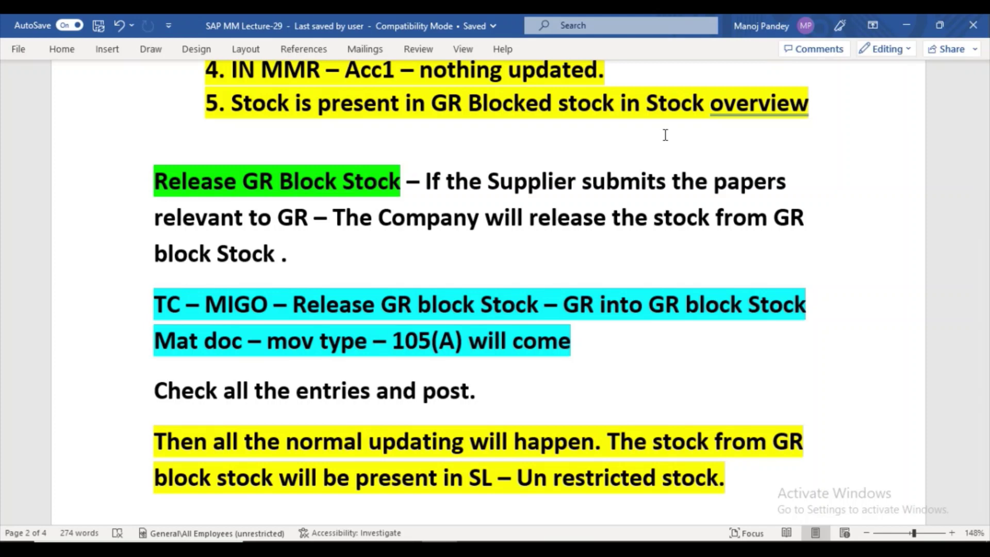
- Return to the material document in SAP and check the movement type in the item's Where data
{"action": "left_click", "coordinate": [494, 549]}
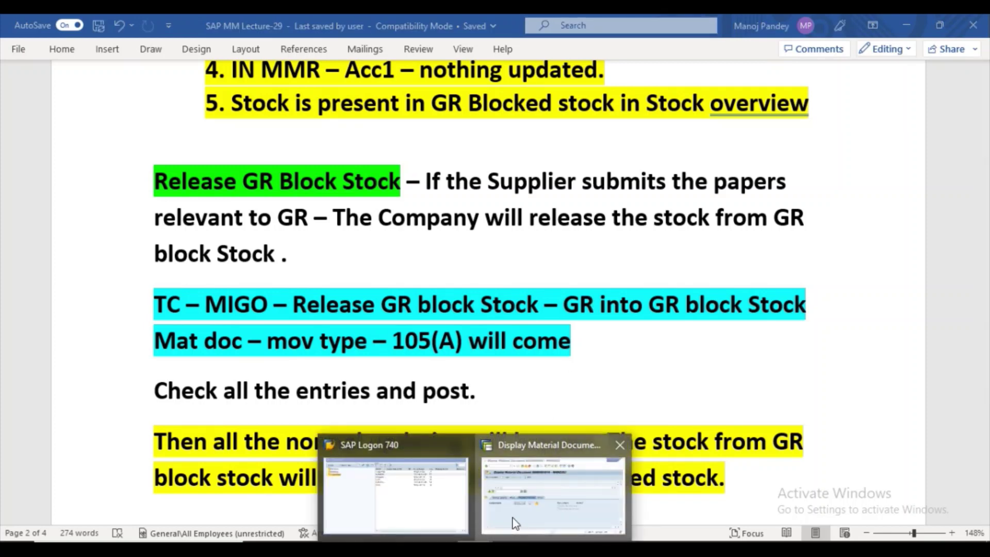
{"action": "left_click", "coordinate": [553, 494]}
{"action": "left_click", "coordinate": [197, 287]}
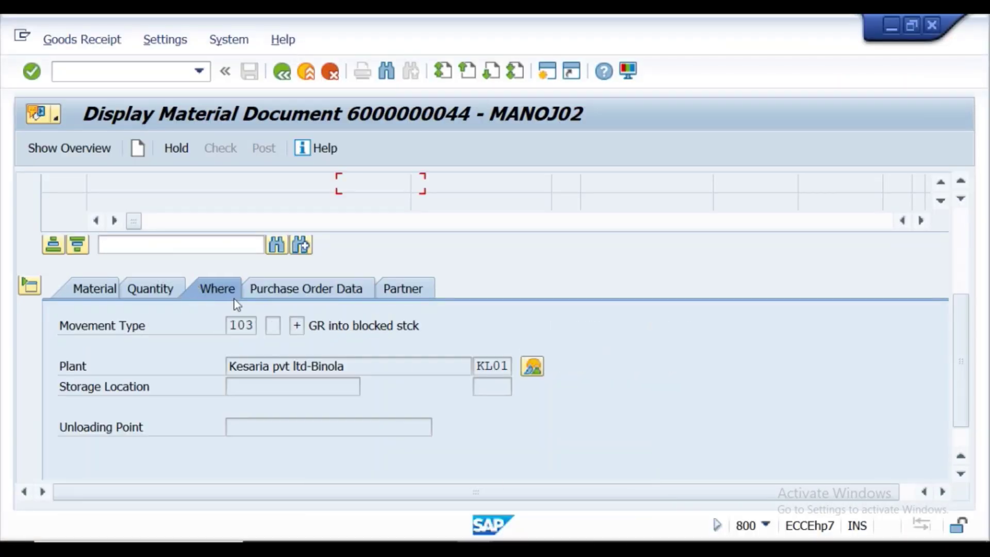
{"action": "scroll", "coordinate": [484, 428], "scroll_direction": "up", "scroll_amount": 5}
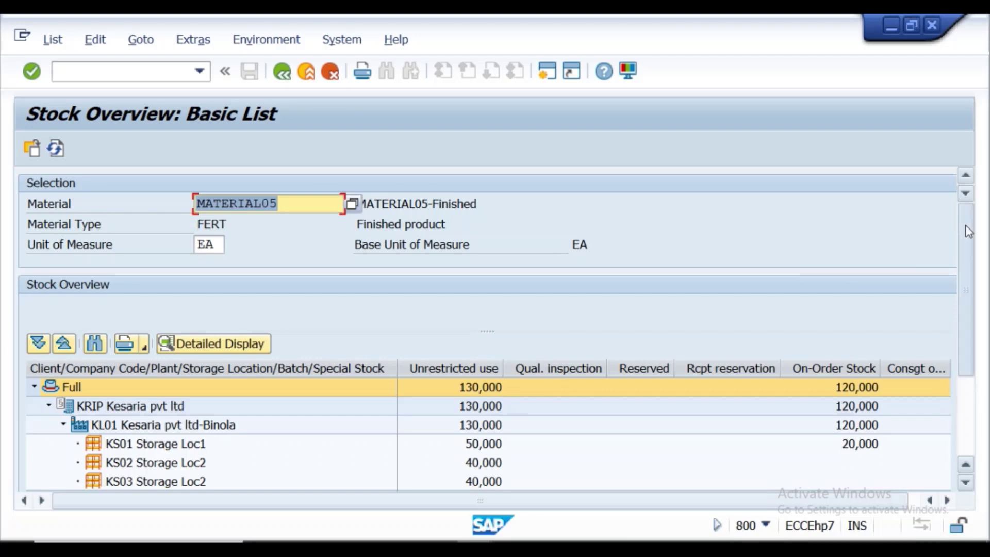
- Examine the GR Blocked Stock quantities of MATERIAL05 in the stock overview list
{"action": "left_click_drag", "start_coordinate": [966, 230], "coordinate": [960, 382]}
{"action": "left_click", "coordinate": [941, 468]}
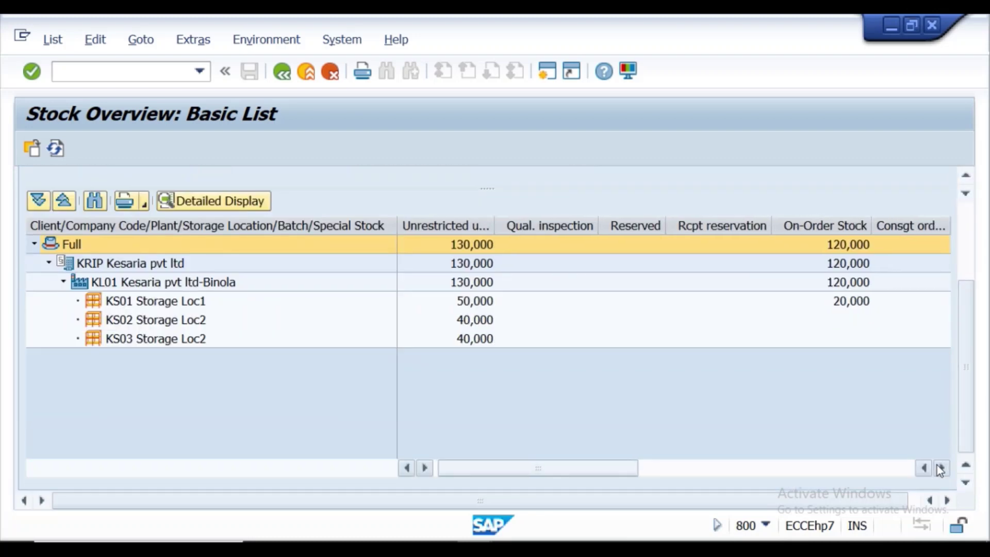
{"action": "left_click", "coordinate": [941, 468]}
{"action": "left_click", "coordinate": [941, 467]}
{"action": "left_click", "coordinate": [941, 468]}
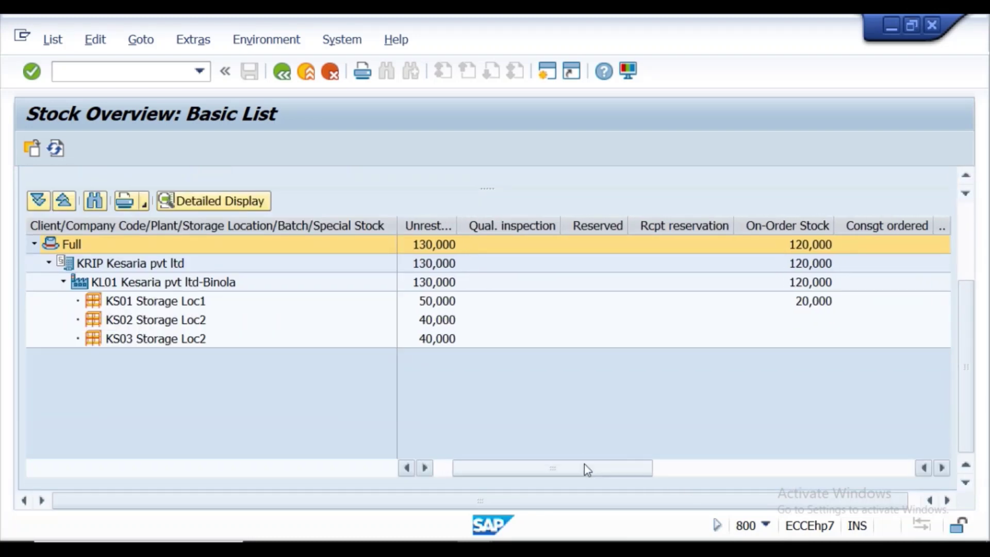
{"action": "left_click_drag", "start_coordinate": [586, 468], "coordinate": [825, 476]}
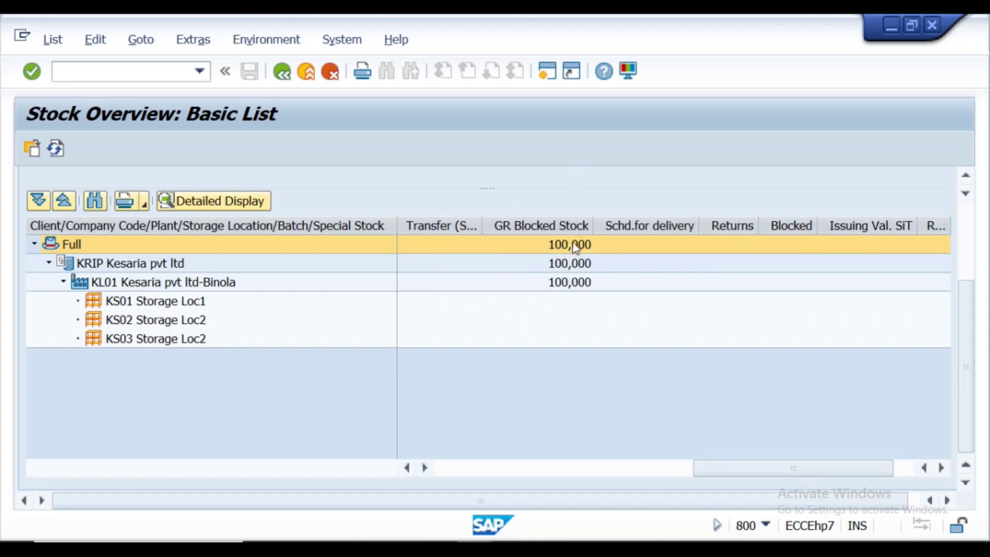
- Leave the stock overview and start SAP Easy Access
{"action": "left_click", "coordinate": [166, 69]}
{"action": "type", "text": "/n"}
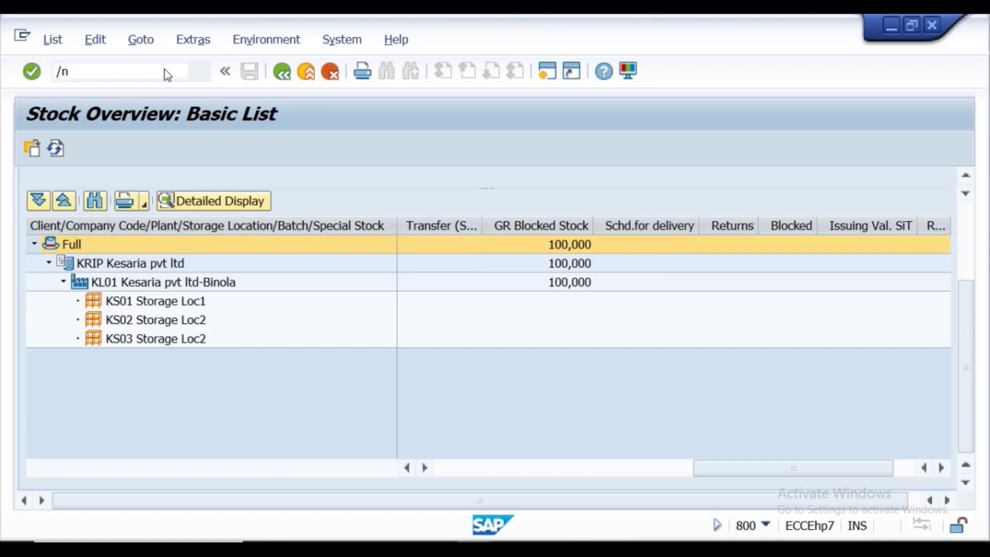
{"action": "key", "text": "Return"}
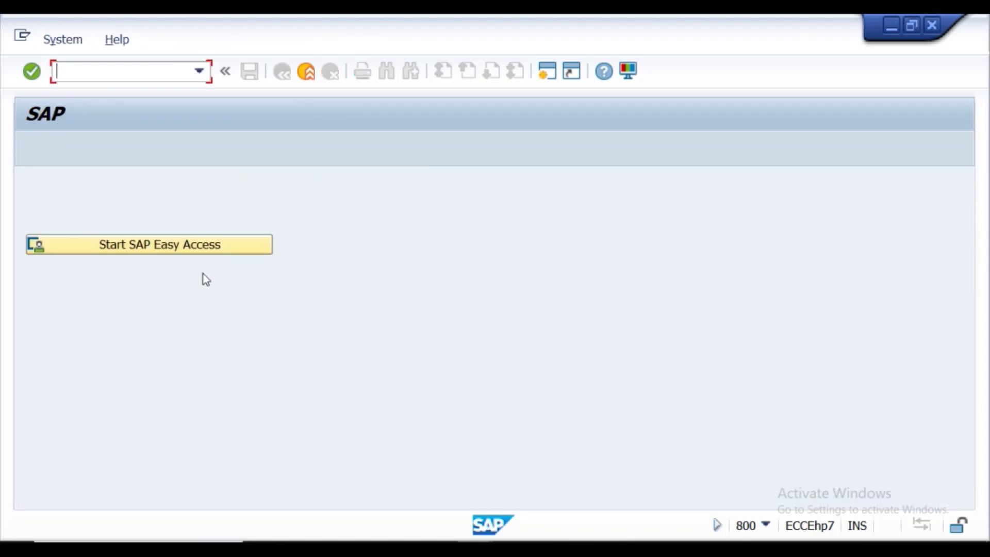
{"action": "left_click", "coordinate": [206, 247]}
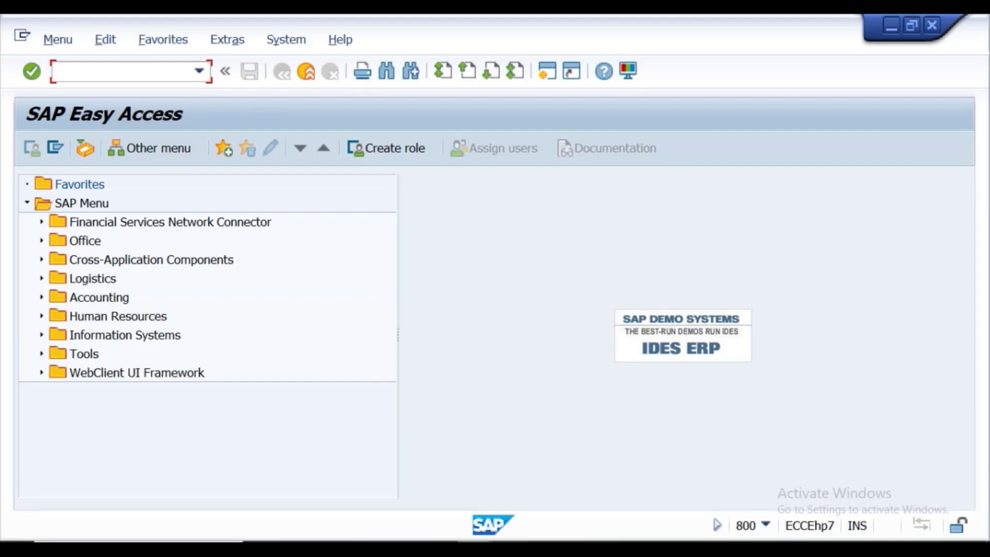
- Switch to the Word document and review the posting effects and the Release GR Block Stock section
{"action": "key", "text": "alt+Tab"}
{"action": "left_click_drag", "start_coordinate": [986, 213], "coordinate": [988, 174]}
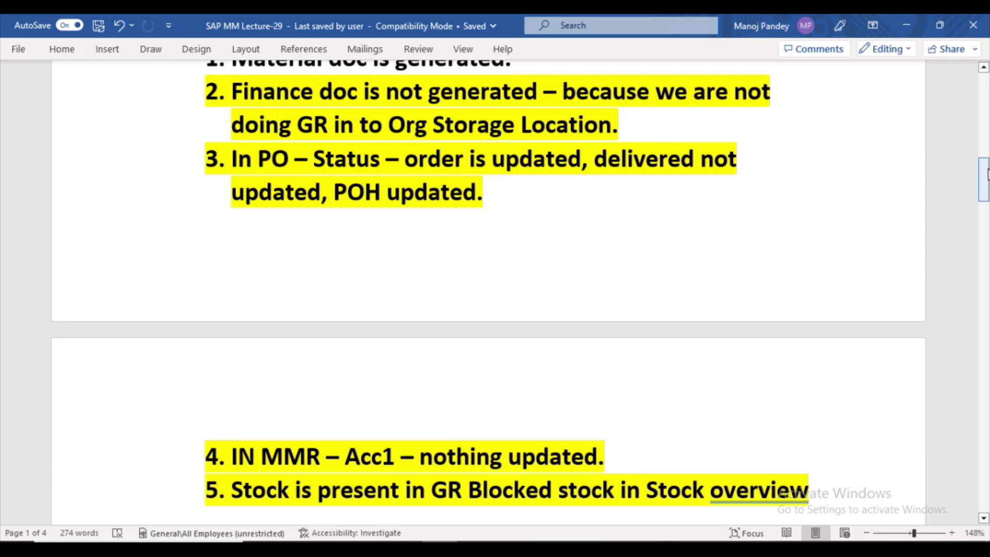
{"action": "left_click_drag", "start_coordinate": [986, 174], "coordinate": [986, 192]}
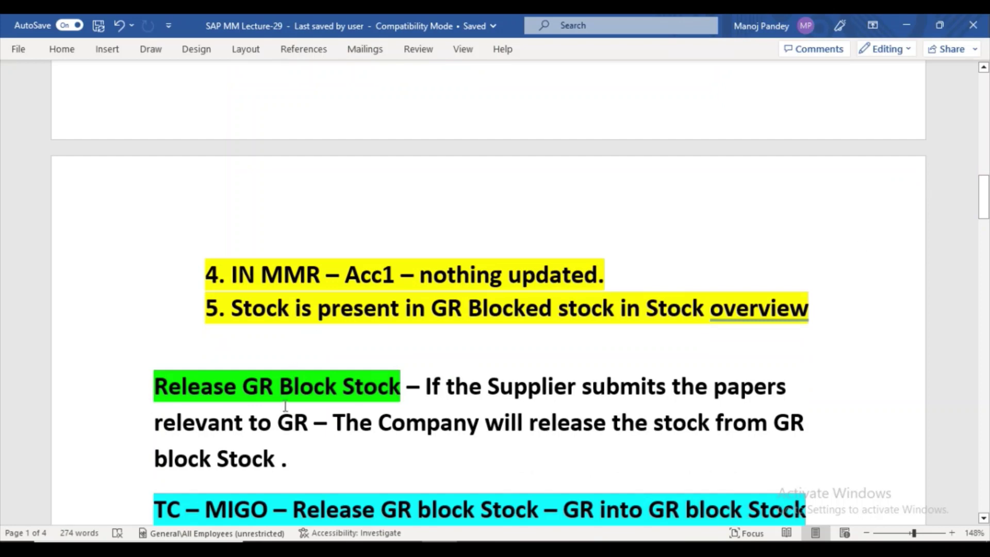
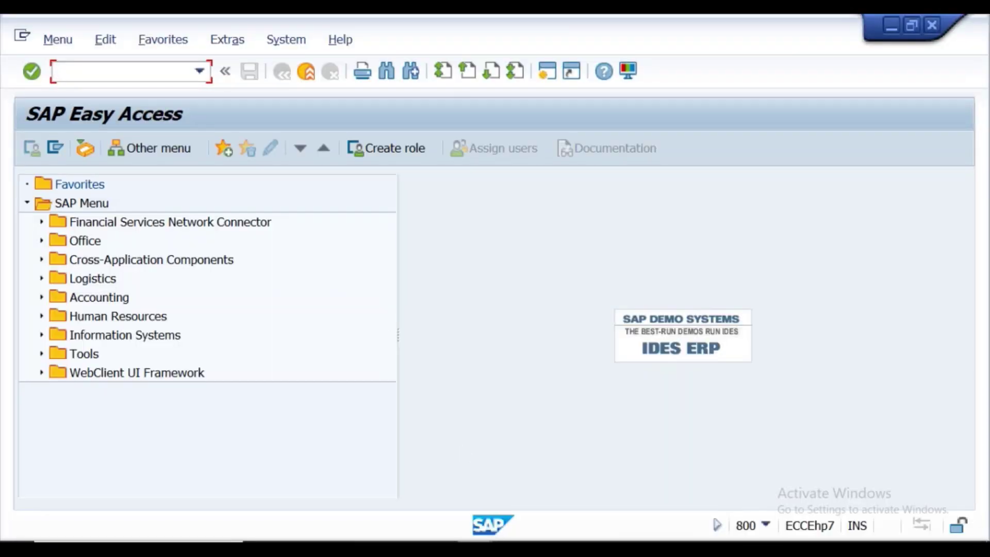
{"action": "mouse_move", "coordinate": [474, 542]}
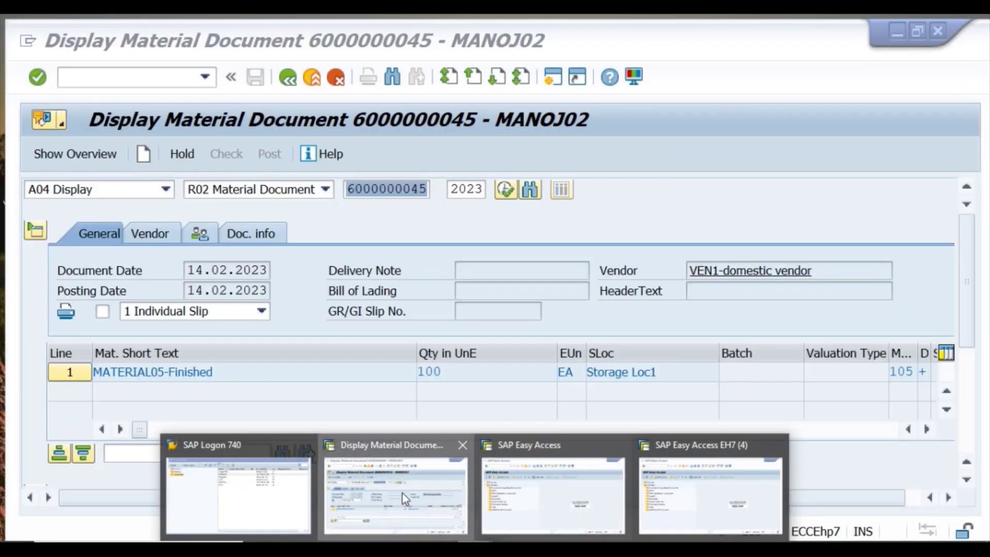
{"action": "left_click", "coordinate": [404, 494]}
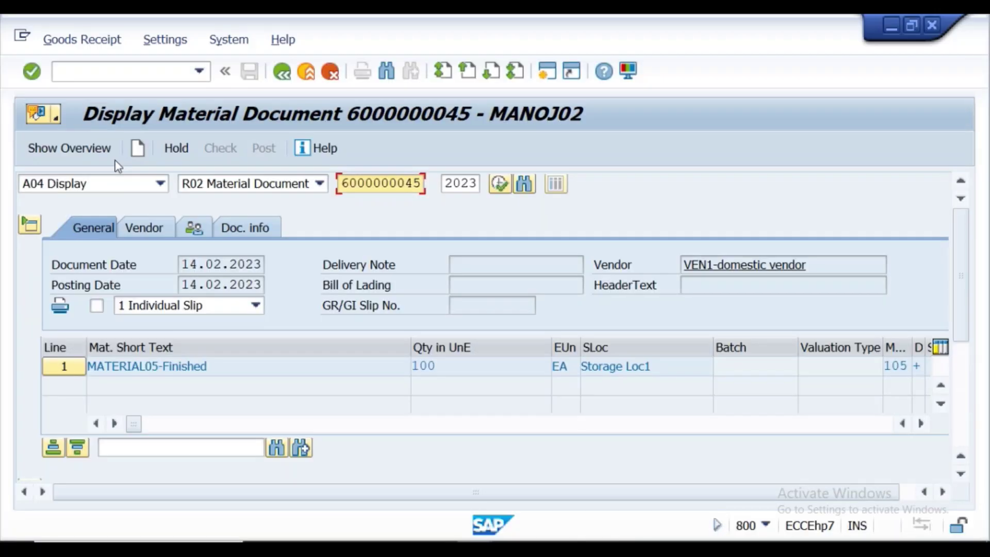
{"action": "left_click", "coordinate": [160, 185]}
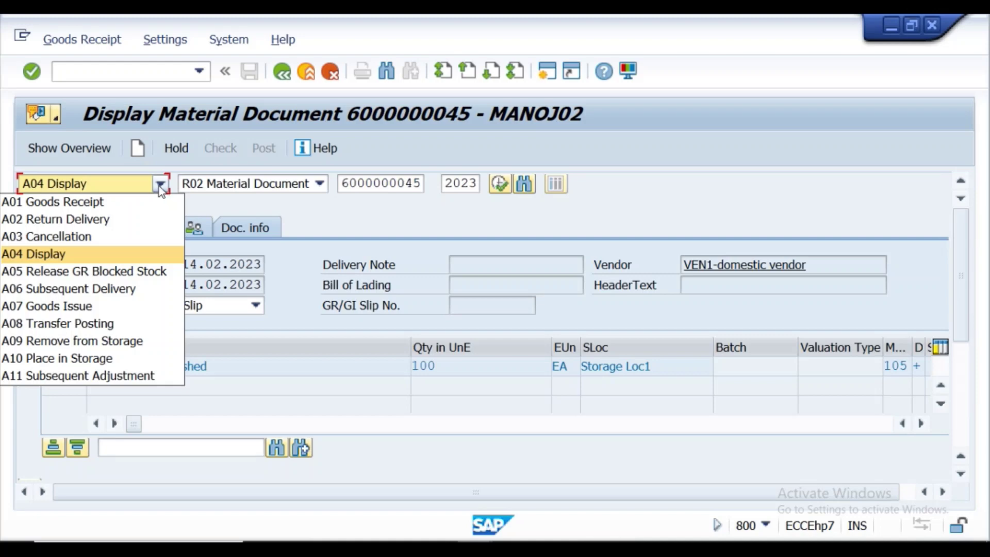
{"action": "left_click", "coordinate": [111, 236]}
{"action": "left_click", "coordinate": [33, 77]}
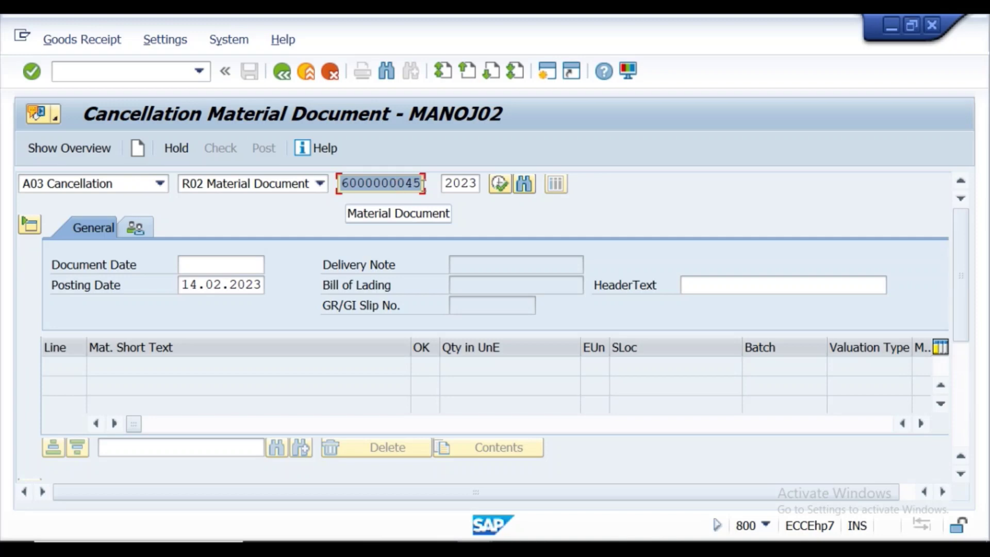
{"action": "left_click", "coordinate": [424, 183]}
{"action": "key", "text": "BackSpace"}
{"action": "key", "text": "BackSpace"}
{"action": "key", "text": "BackSpace"}
{"action": "key", "text": "BackSpace"}
{"action": "key", "text": "BackSpace"}
{"action": "key", "text": "BackSpace"}
{"action": "key", "text": "BackSpace"}
{"action": "key", "text": "BackSpace"}
{"action": "key", "text": "BackSpace"}
{"action": "key", "text": "BackSpace"}
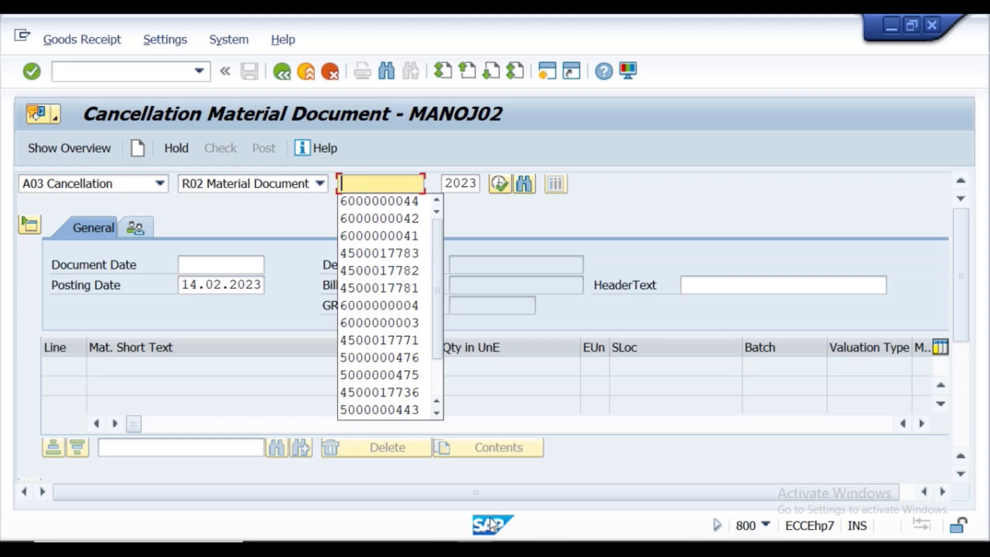
{"action": "left_click", "coordinate": [412, 202]}
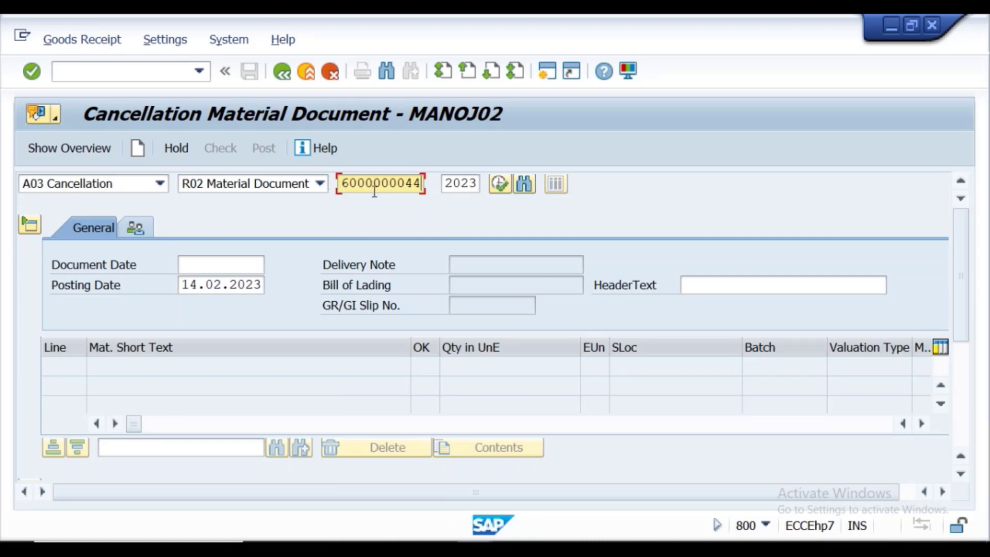
{"action": "left_click", "coordinate": [32, 70]}
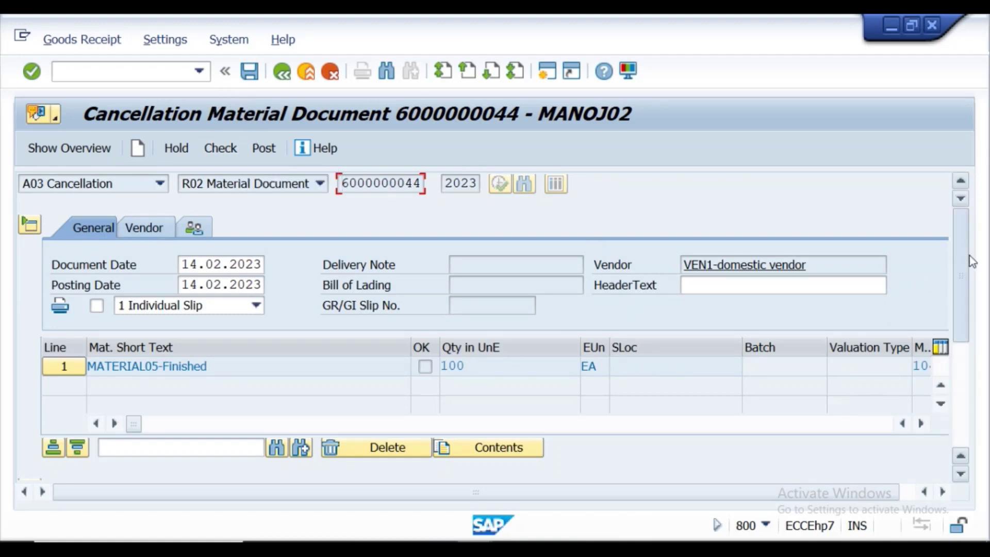
- Review and check the cancellation of the MATERIAL05 item, flag it as Item OK, and try to post it
{"action": "scroll", "coordinate": [972, 261], "scroll_direction": "down", "scroll_amount": 5}
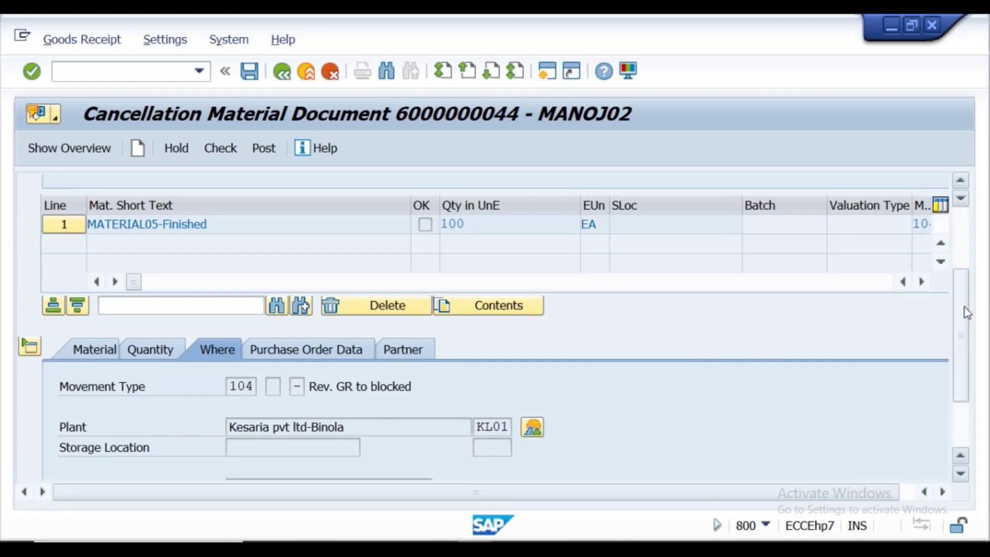
{"action": "left_click_drag", "start_coordinate": [967, 312], "coordinate": [960, 212]}
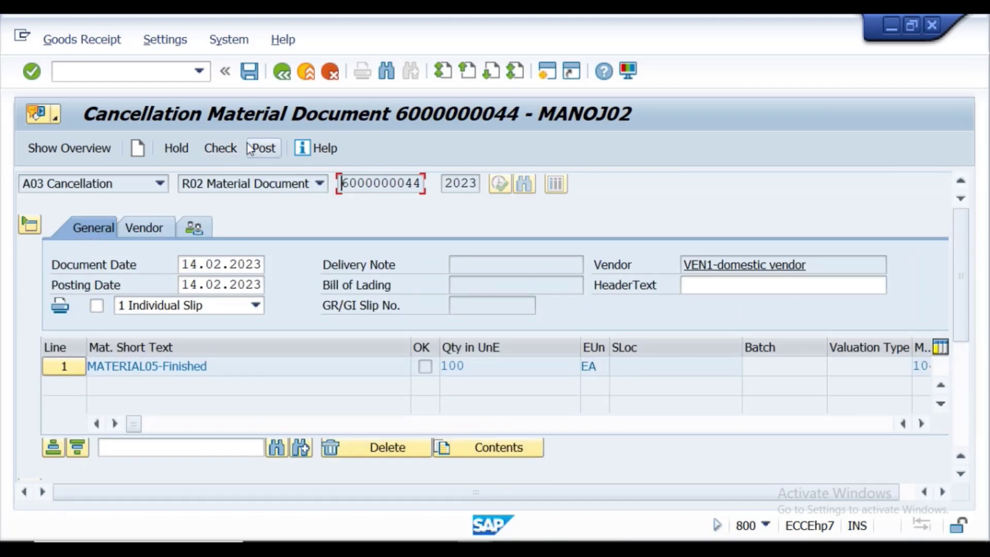
{"action": "left_click", "coordinate": [223, 149]}
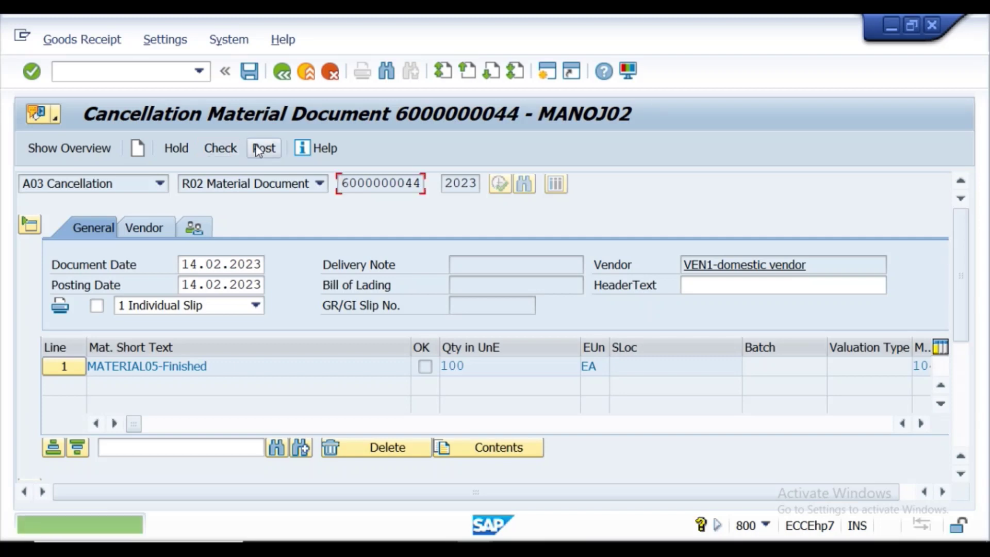
{"action": "left_click", "coordinate": [261, 148]}
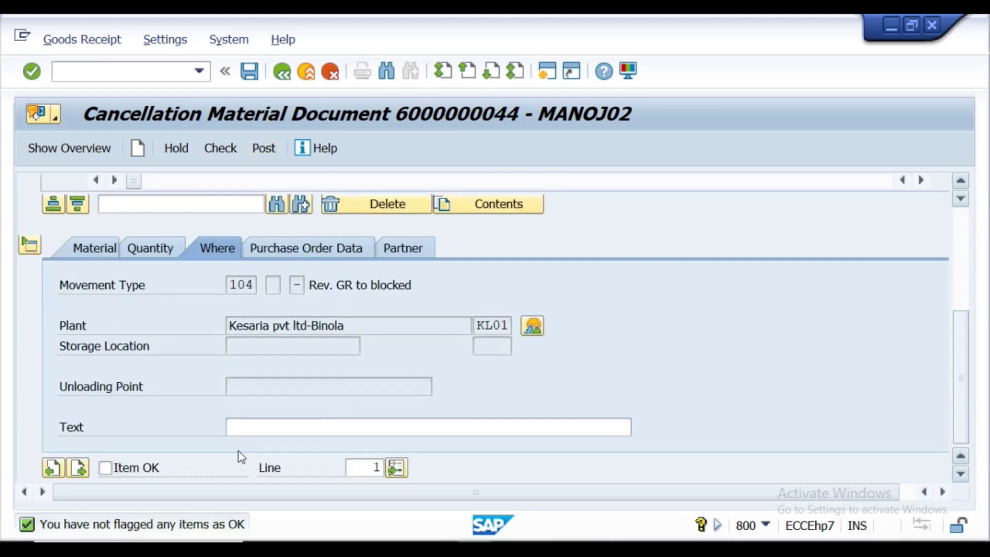
{"action": "left_click", "coordinate": [105, 468]}
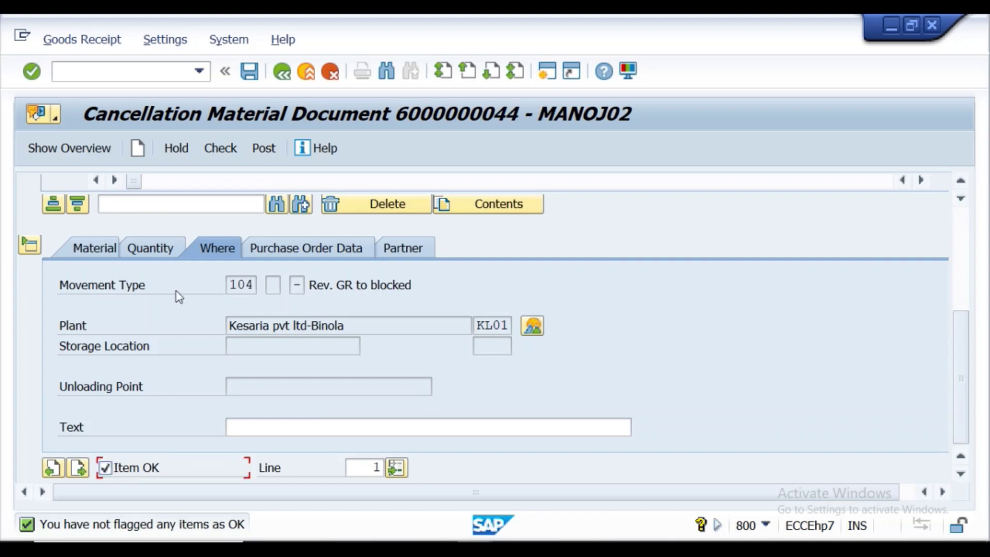
{"action": "left_click", "coordinate": [264, 148]}
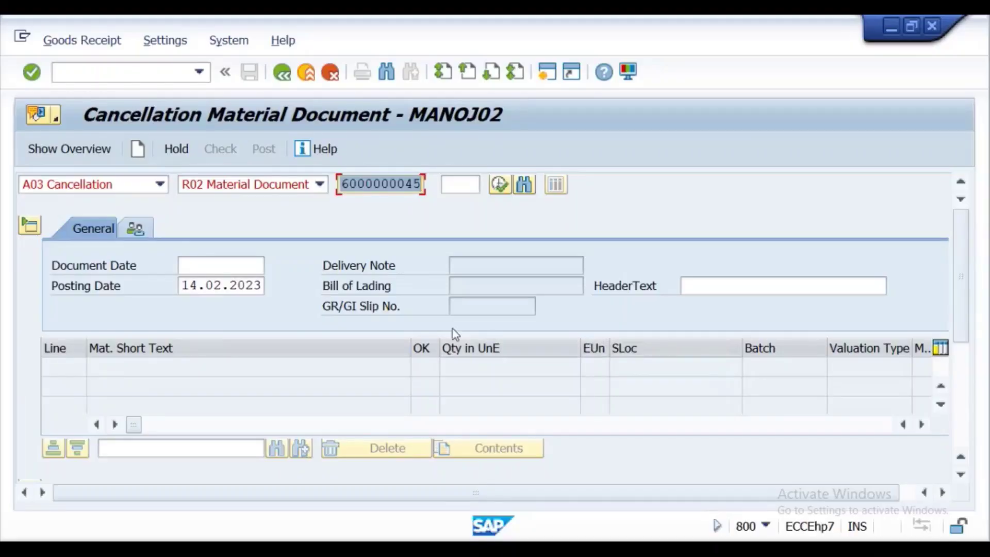
{"action": "left_click", "coordinate": [397, 184]}
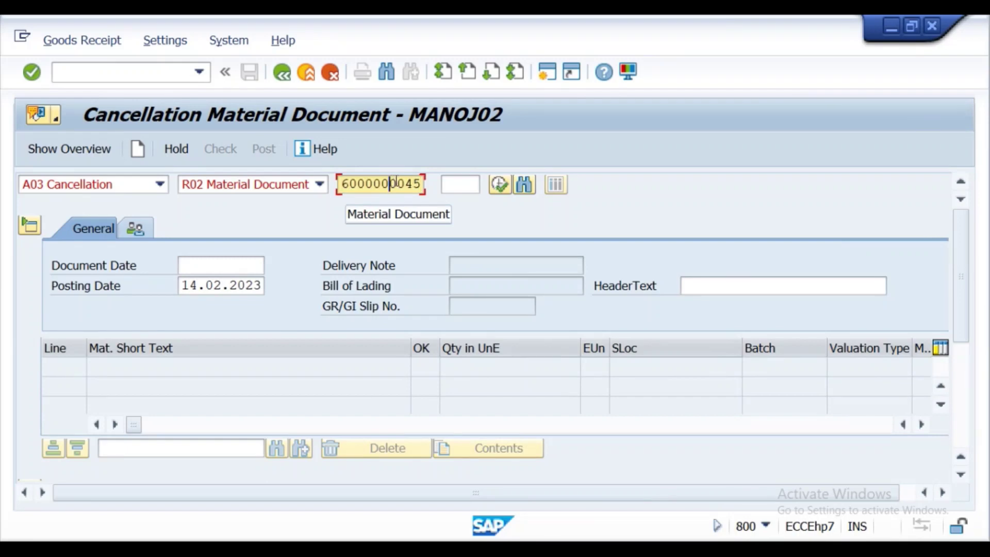
{"action": "left_click", "coordinate": [417, 184]}
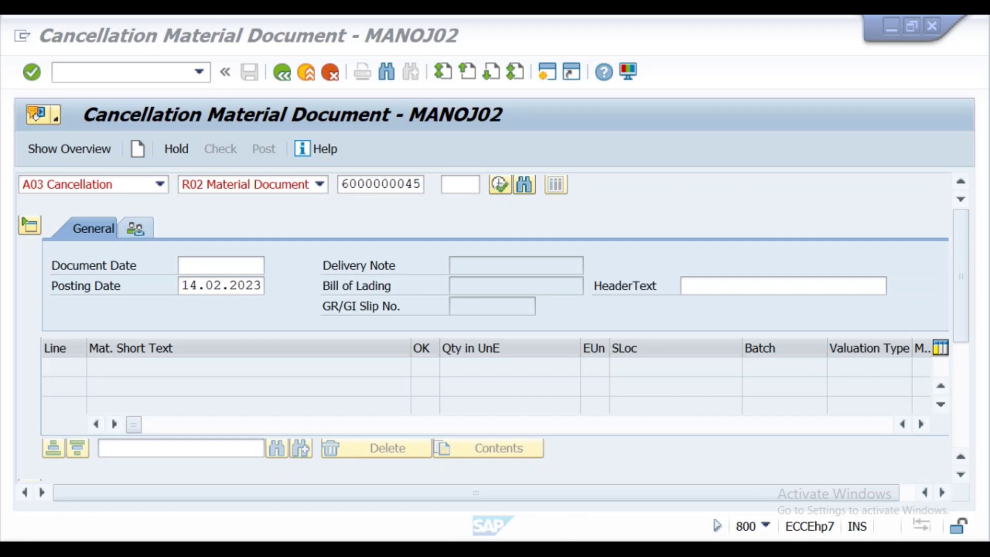
{"action": "key", "text": "alt+Tab"}
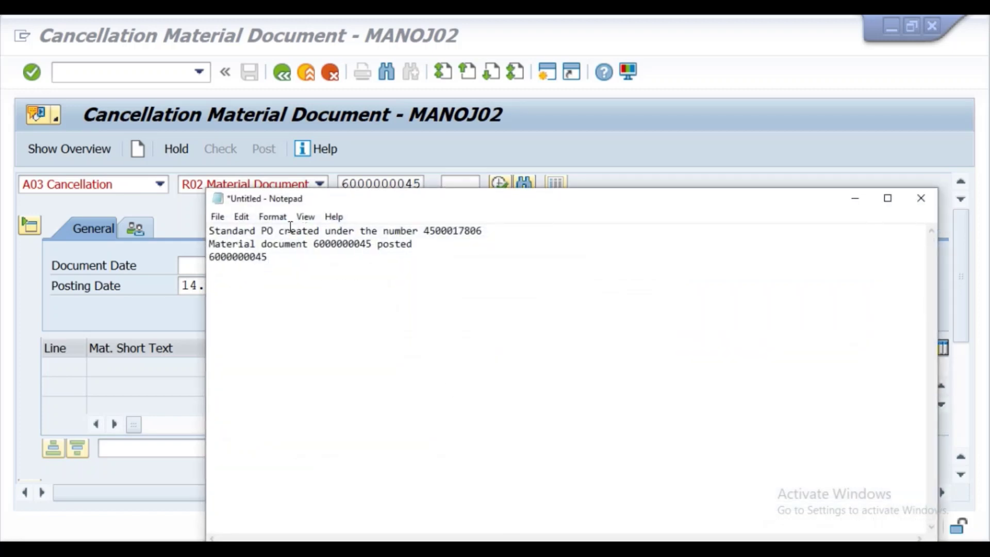
{"action": "left_click_drag", "start_coordinate": [371, 243], "coordinate": [313, 244]}
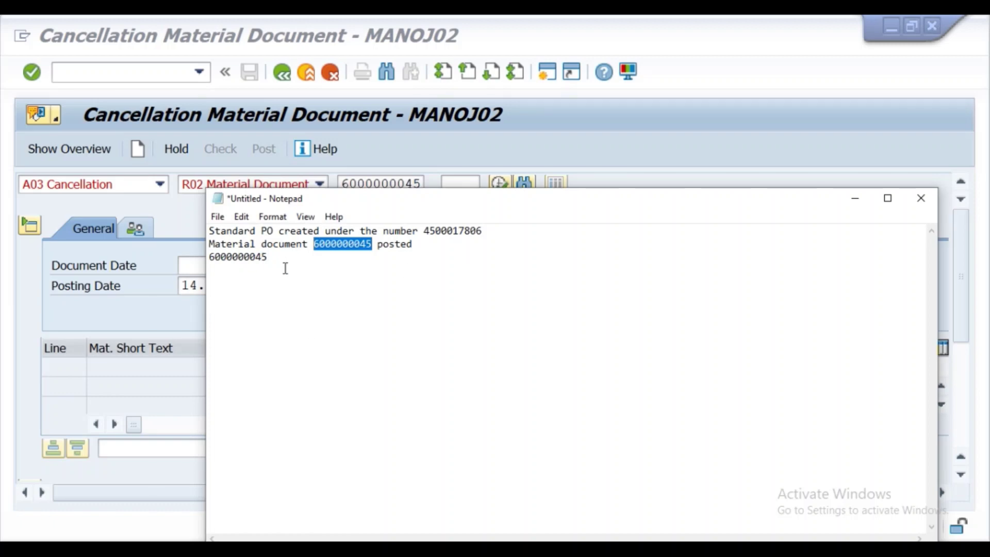
{"action": "left_click", "coordinate": [855, 200]}
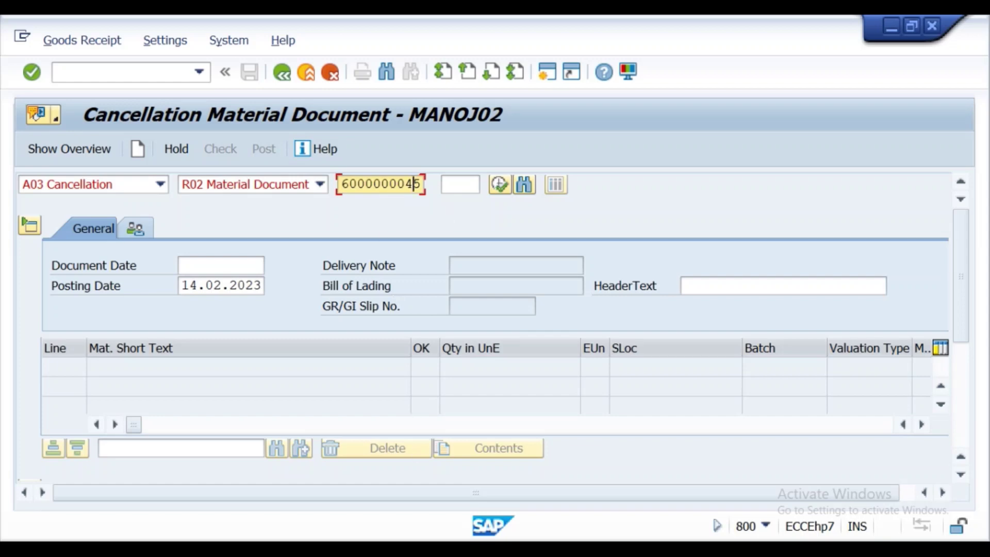
{"action": "key", "text": "alt+Tab"}
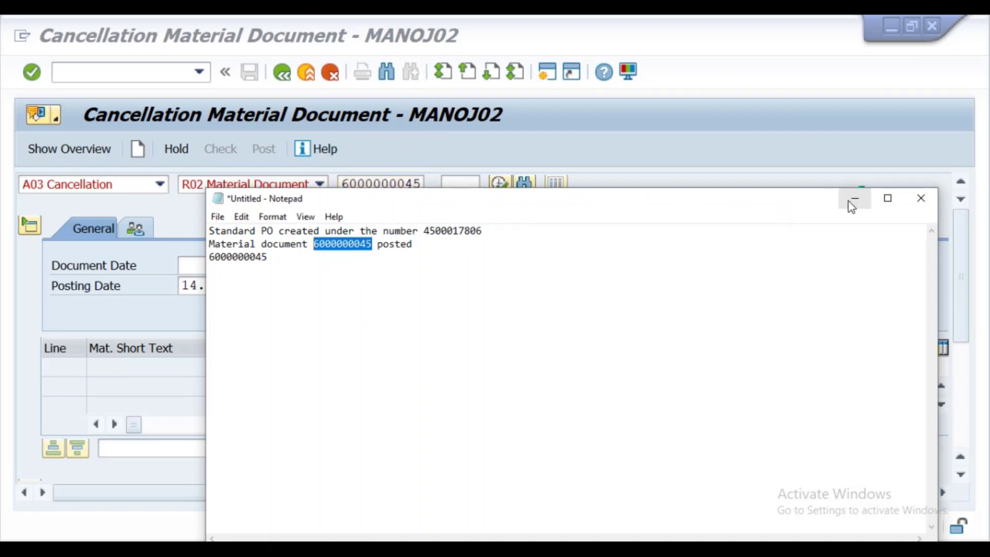
{"action": "left_click", "coordinate": [851, 207]}
{"action": "left_click", "coordinate": [29, 76]}
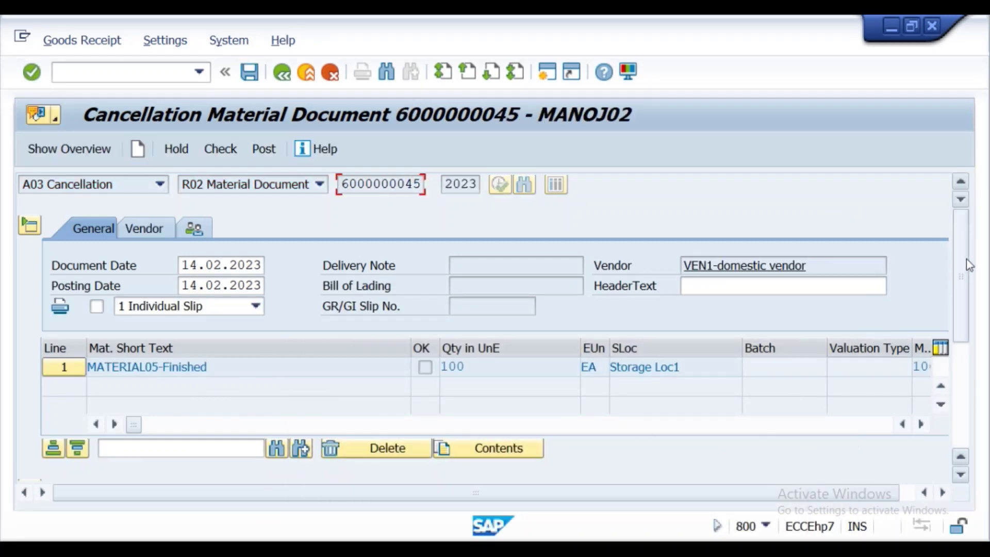
- Review the MATERIAL05 item's movement details, flag it as Item OK, then check and post the cancellation
{"action": "left_click_drag", "start_coordinate": [962, 231], "coordinate": [928, 335]}
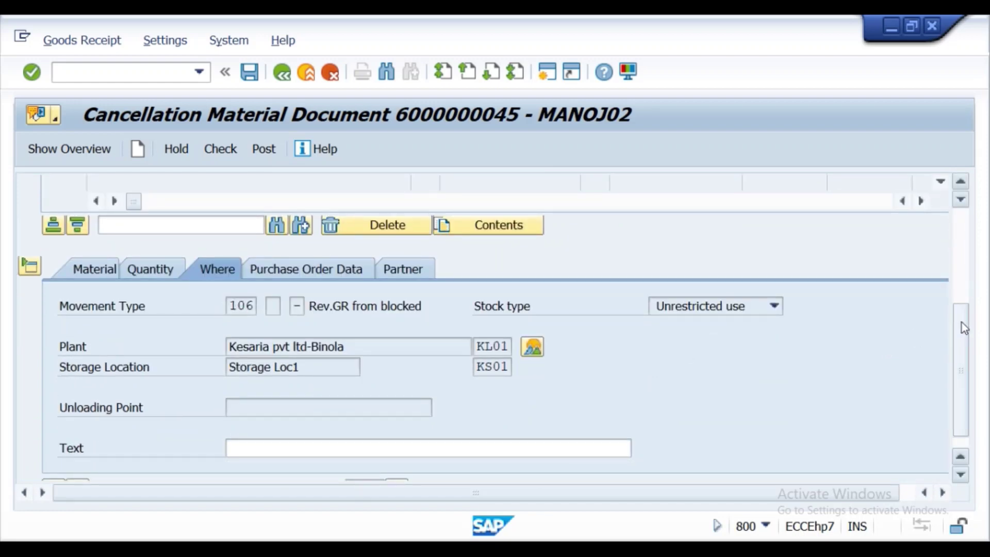
{"action": "left_click_drag", "start_coordinate": [962, 323], "coordinate": [961, 358]}
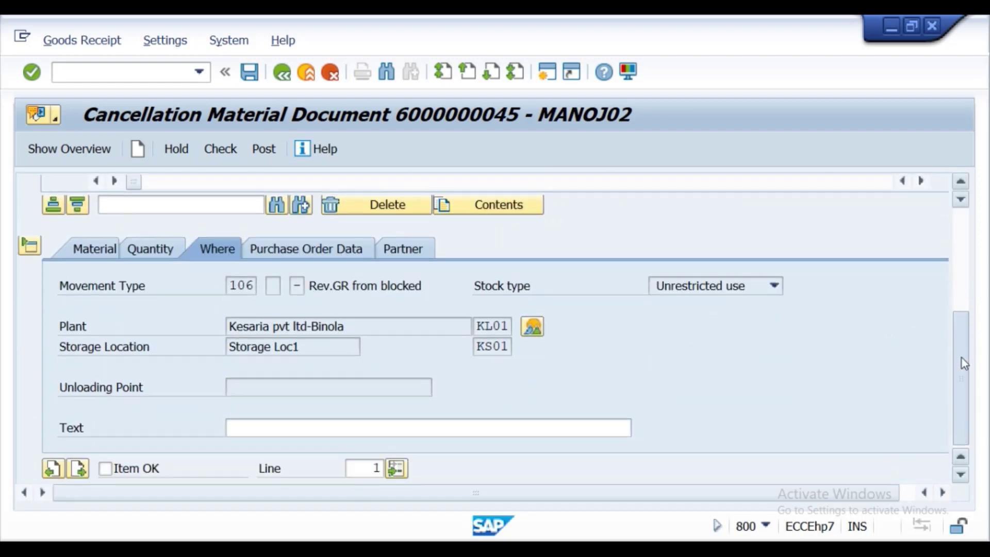
{"action": "left_click", "coordinate": [105, 469]}
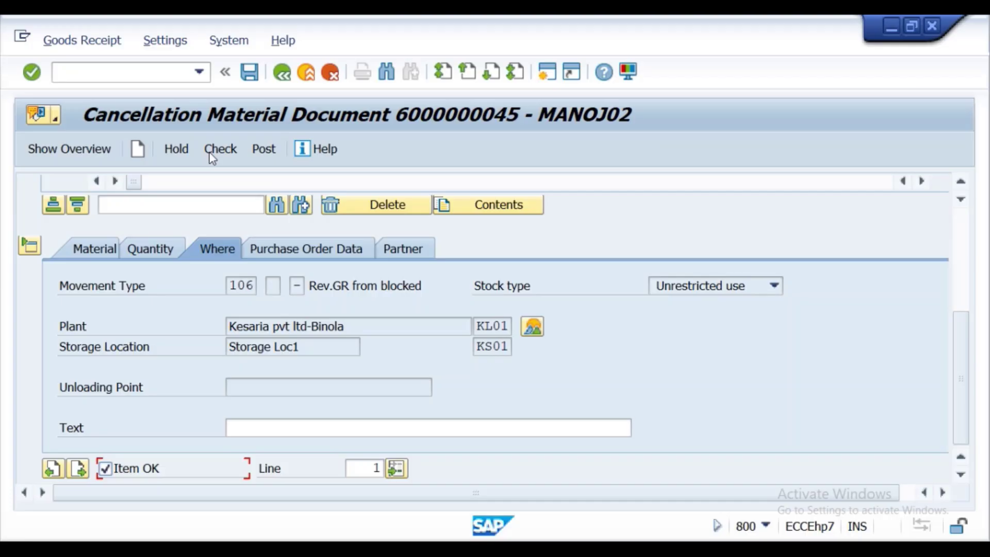
{"action": "left_click", "coordinate": [217, 149]}
{"action": "left_click", "coordinate": [263, 150]}
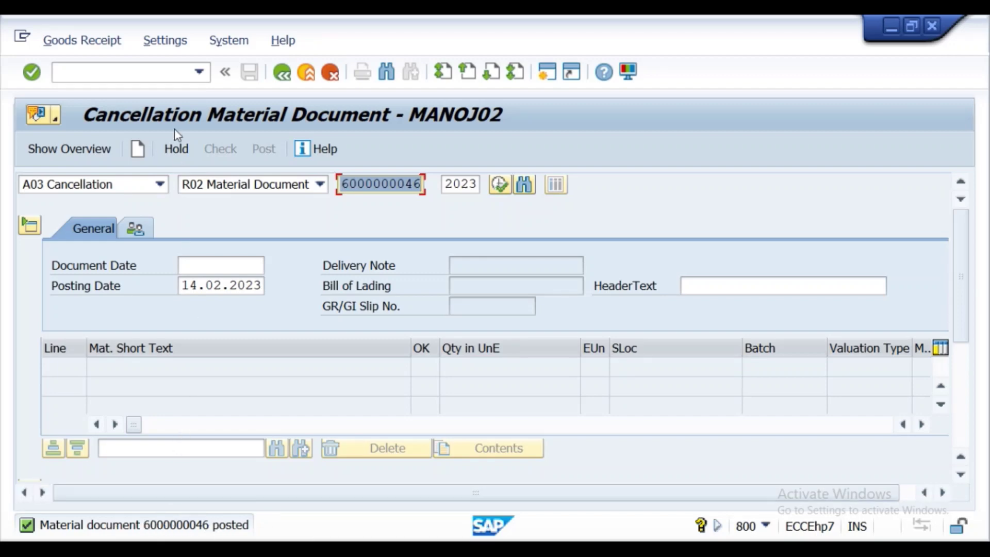
{"action": "left_click", "coordinate": [159, 185]}
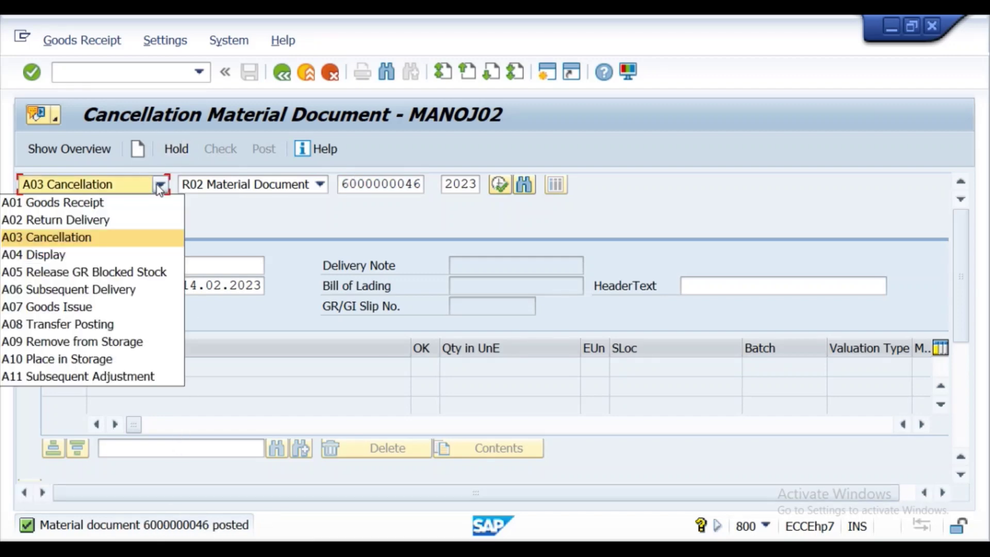
{"action": "left_click", "coordinate": [127, 248]}
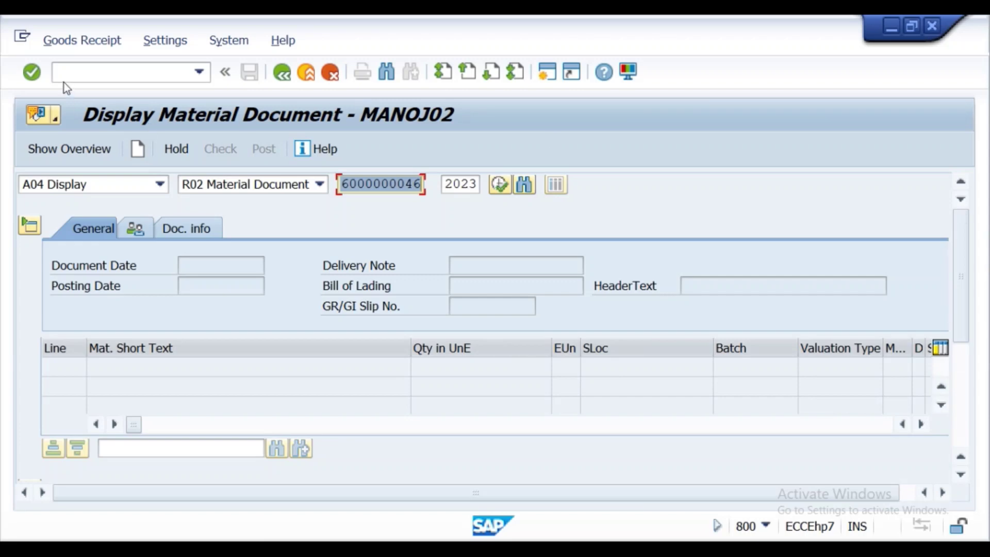
{"action": "left_click", "coordinate": [36, 75]}
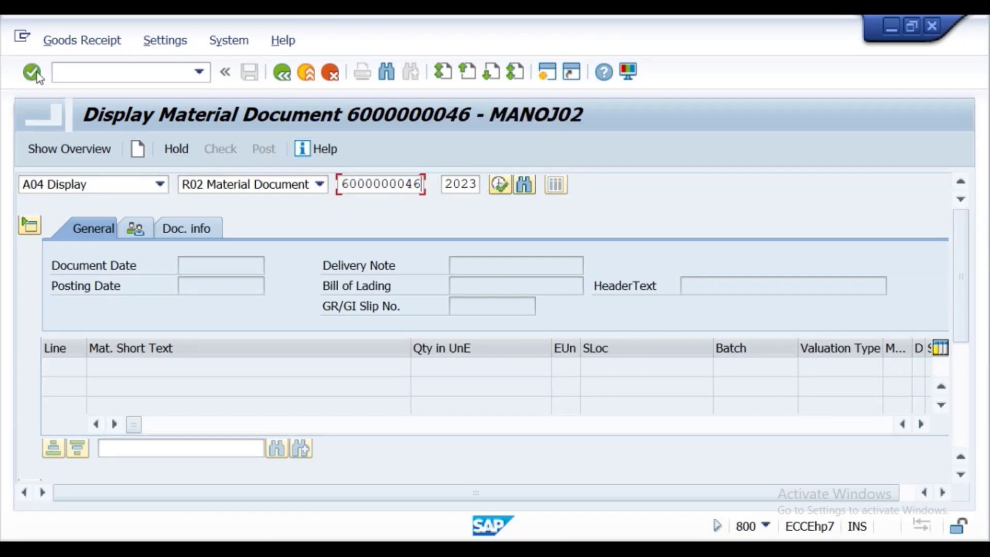
{"action": "left_click_drag", "start_coordinate": [960, 250], "coordinate": [973, 364]}
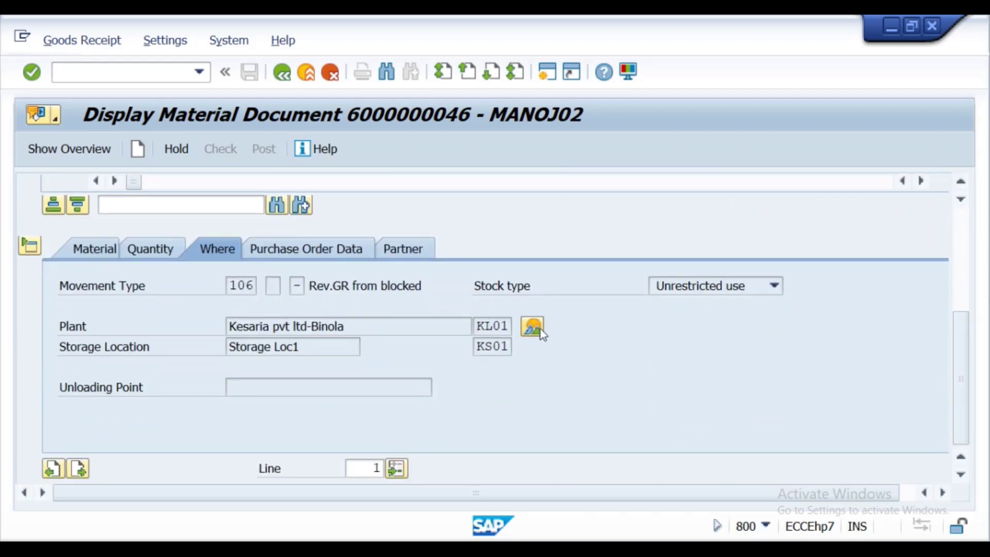
- Examine the MATERIAL05 stock overview across storage locations, including the GR Blocked Stock column, and return to the material document
{"action": "scroll", "coordinate": [540, 329], "scroll_direction": "up", "scroll_amount": 5}
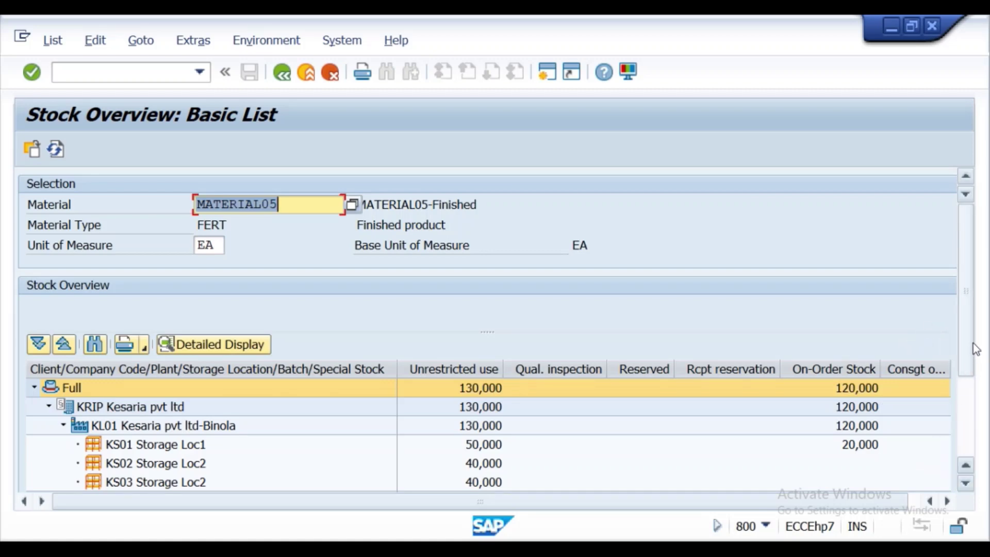
{"action": "left_click_drag", "start_coordinate": [972, 342], "coordinate": [971, 400]}
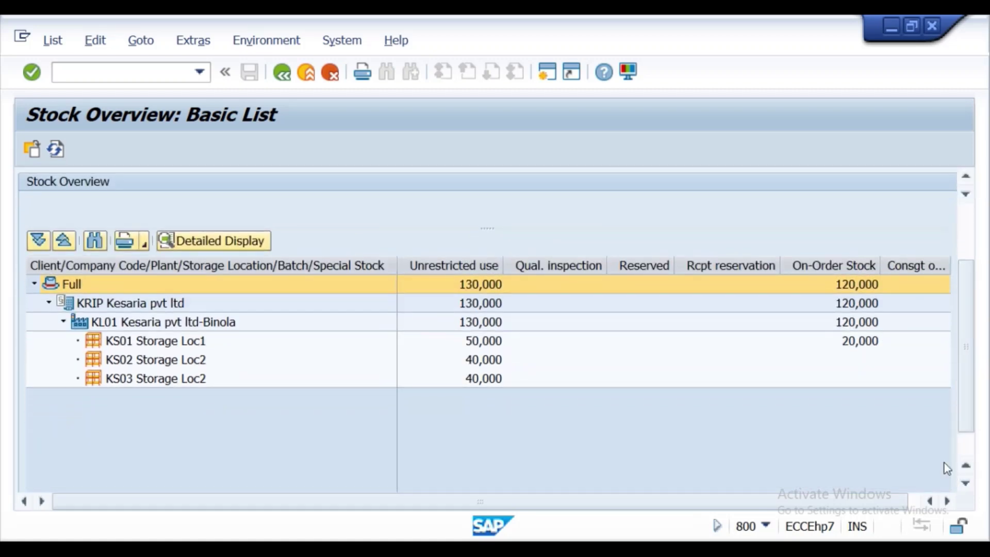
{"action": "left_click", "coordinate": [947, 500]}
{"action": "left_click", "coordinate": [947, 501]}
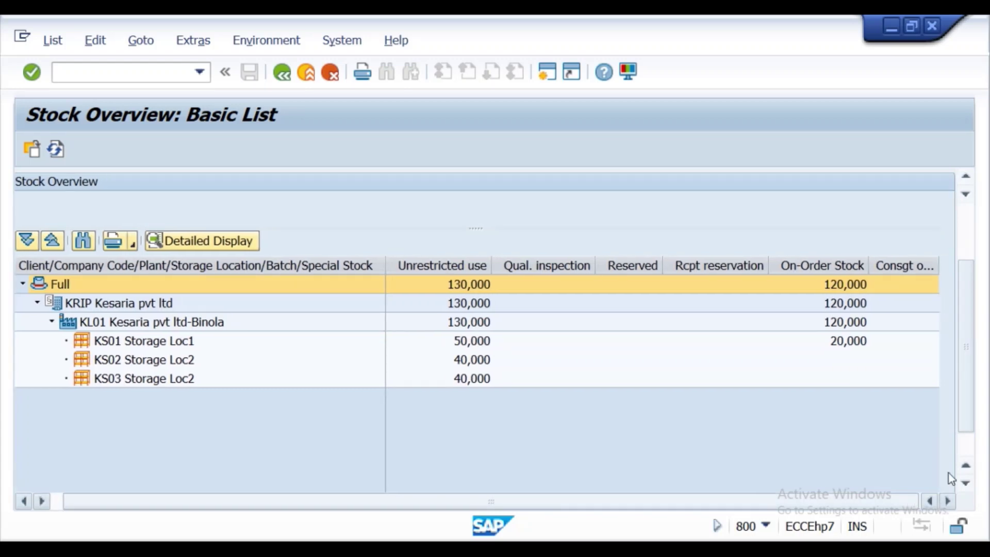
{"action": "scroll", "coordinate": [965, 401], "scroll_direction": "down", "scroll_amount": 2}
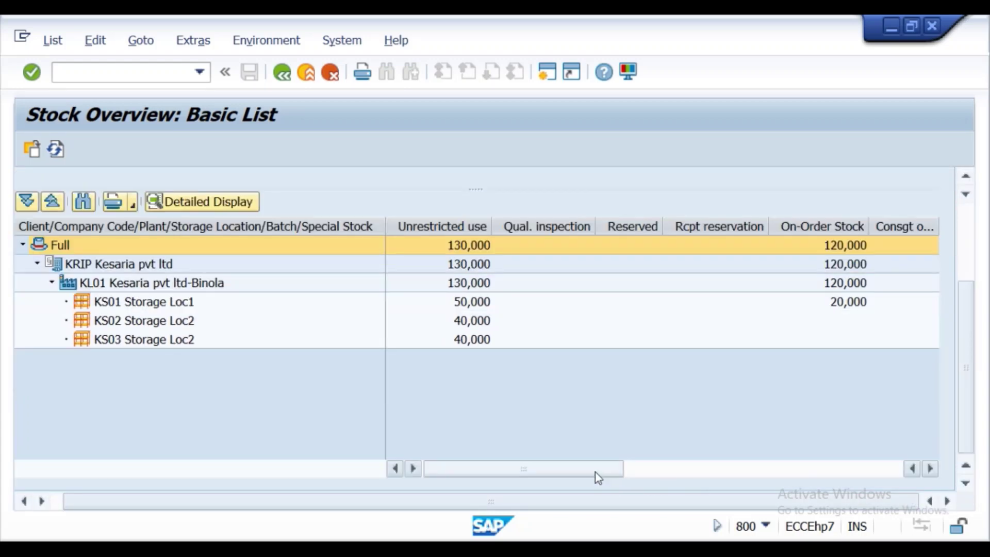
{"action": "left_click_drag", "start_coordinate": [597, 475], "coordinate": [769, 471]}
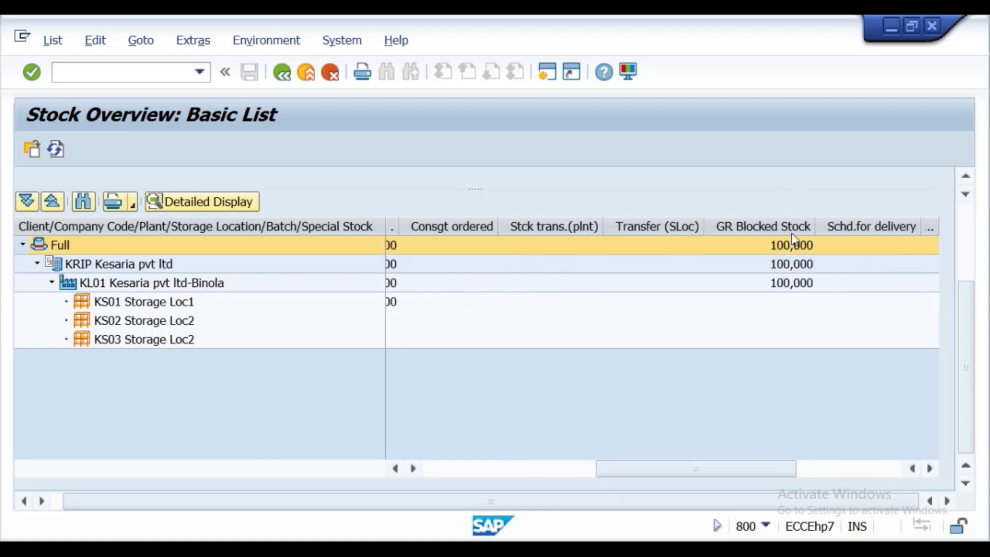
{"action": "left_click_drag", "start_coordinate": [710, 468], "coordinate": [461, 416]}
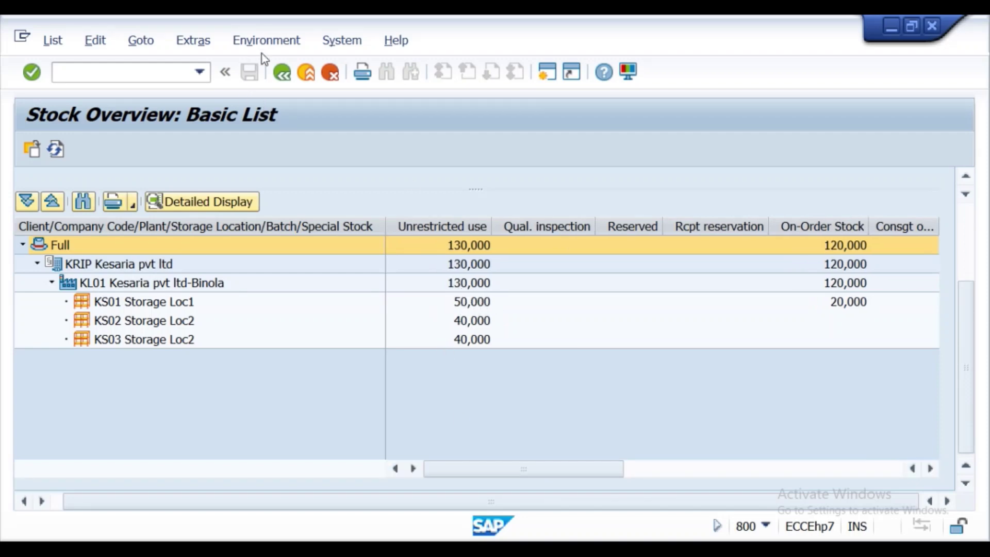
{"action": "left_click", "coordinate": [285, 73]}
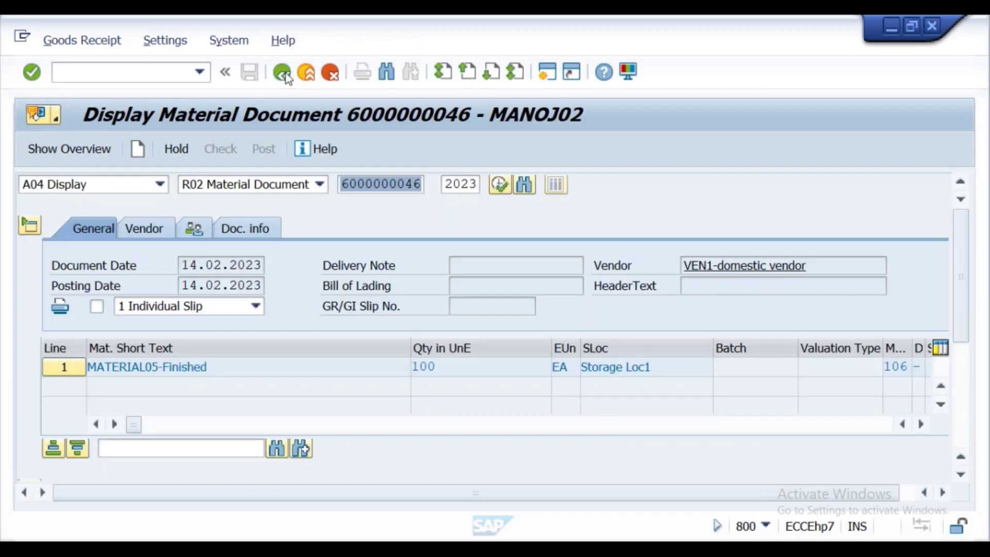
- End the SAP session with the /nex command
{"action": "left_click", "coordinate": [152, 70]}
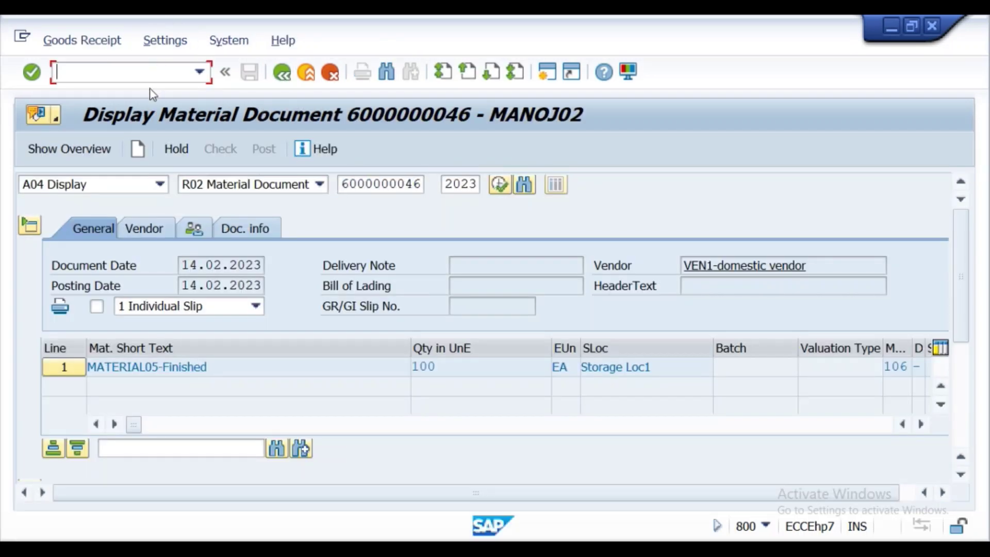
{"action": "type", "text": "/nex"}
{"action": "key", "text": "Return"}
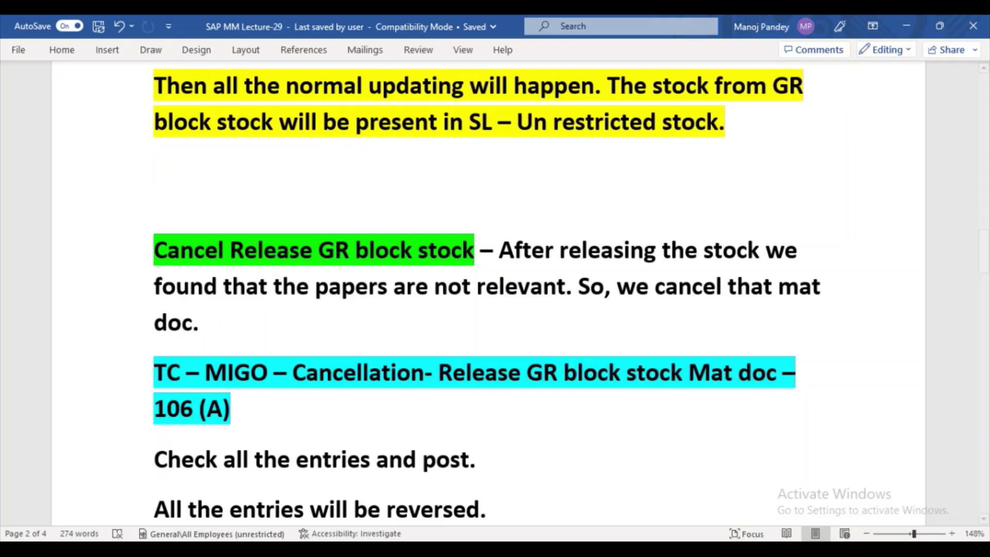
- Read the Cancel Release GR block stock section in the SAP MM Lecture-29 Word document
{"action": "mouse_move", "coordinate": [986, 258]}
{"action": "left_mouse_down"}
{"action": "mouse_move", "coordinate": [987, 214]}
{"action": "mouse_move", "coordinate": [987, 275]}
{"action": "left_mouse_up"}
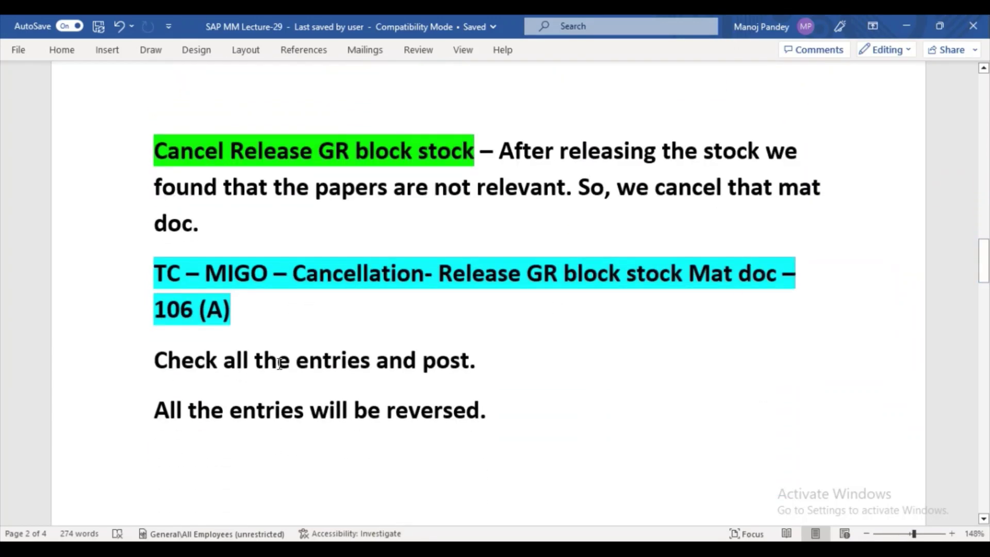
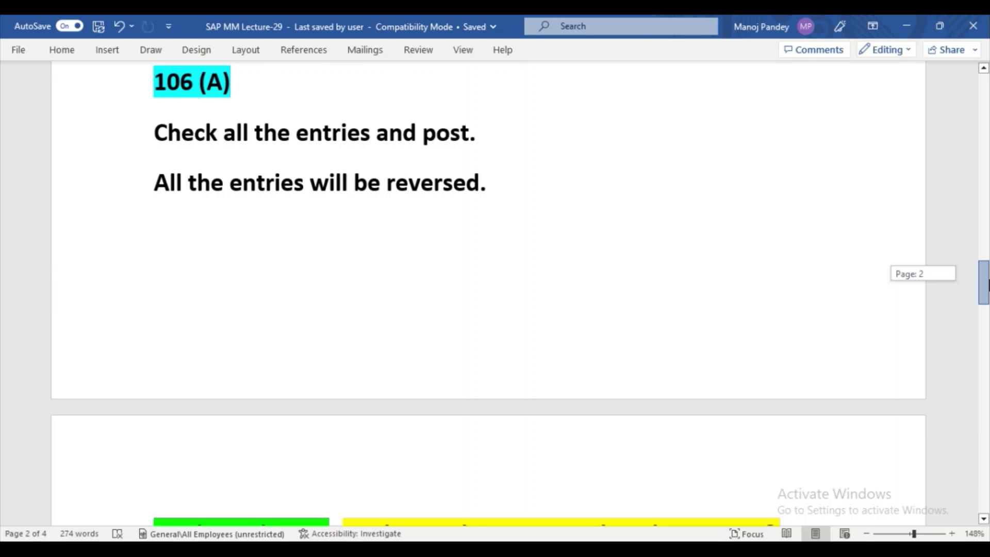
{"action": "left_click_drag", "start_coordinate": [988, 283], "coordinate": [988, 274]}
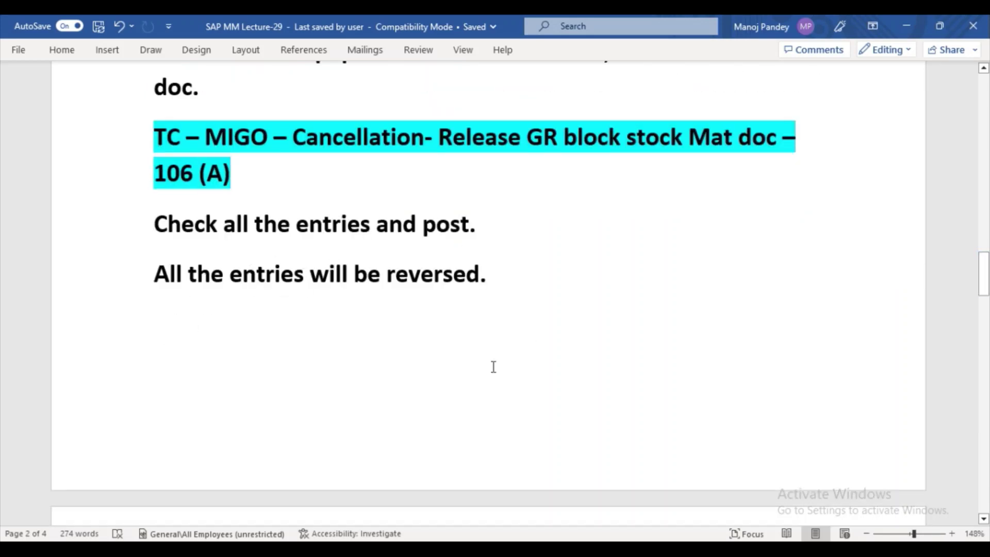
{"action": "mouse_move", "coordinate": [988, 275]}
{"action": "left_mouse_down"}
{"action": "mouse_move", "coordinate": [988, 288]}
{"action": "mouse_move", "coordinate": [988, 277]}
{"action": "left_mouse_up"}
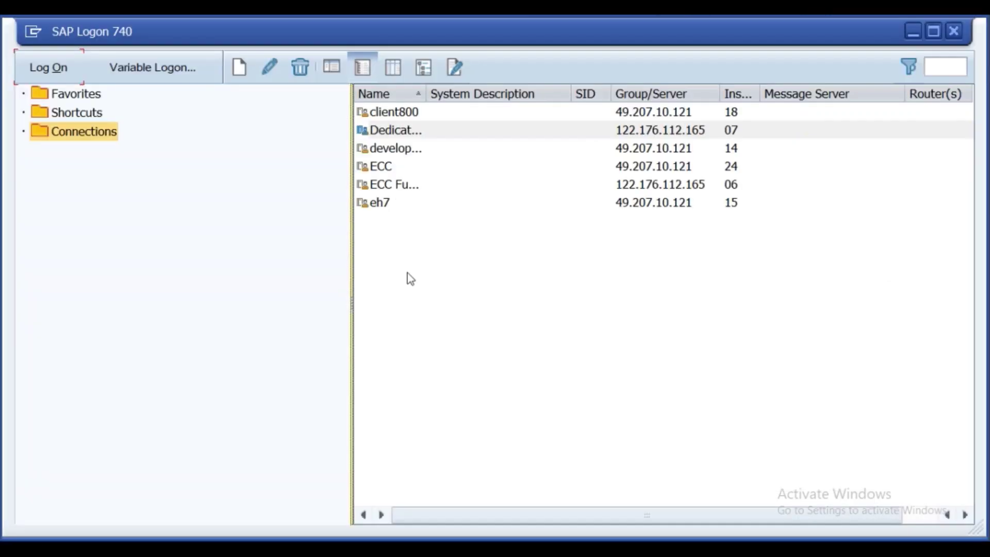
- Switch to SAP Logon, open the dedicated server connection and log on to client 800 with the user name and password
{"action": "left_click", "coordinate": [423, 138]}
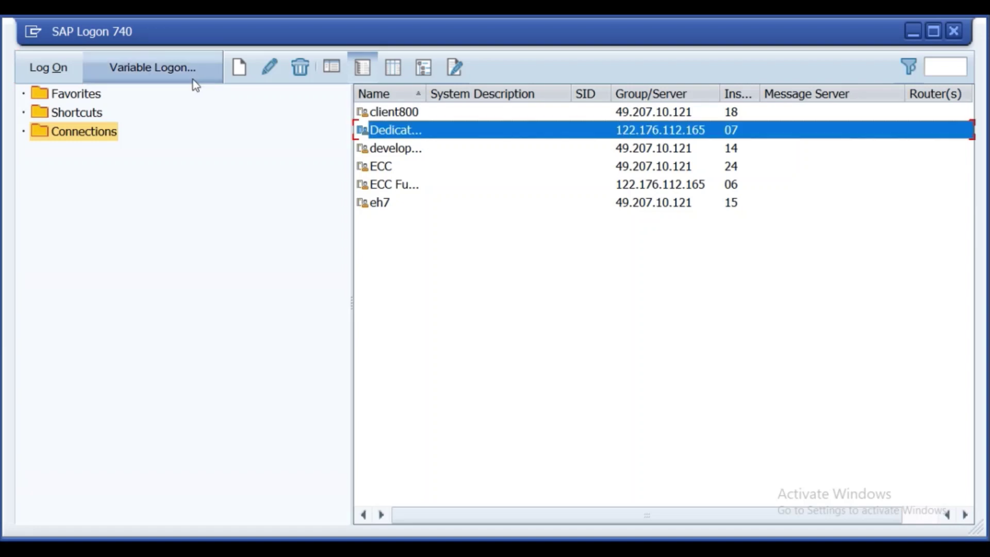
{"action": "left_click", "coordinate": [60, 73]}
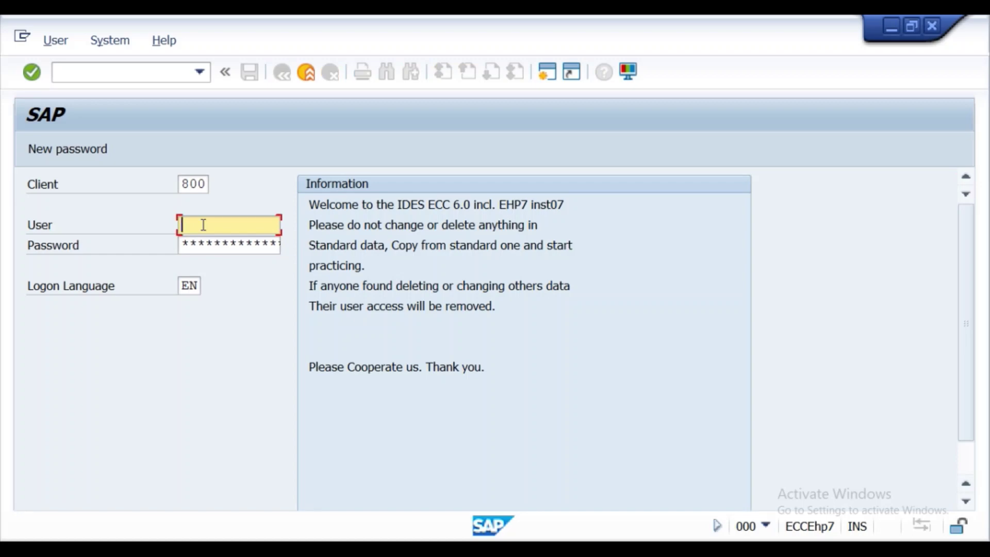
{"action": "left_click", "coordinate": [204, 225]}
{"action": "left_click", "coordinate": [206, 241]}
{"action": "key", "text": "Tab"}
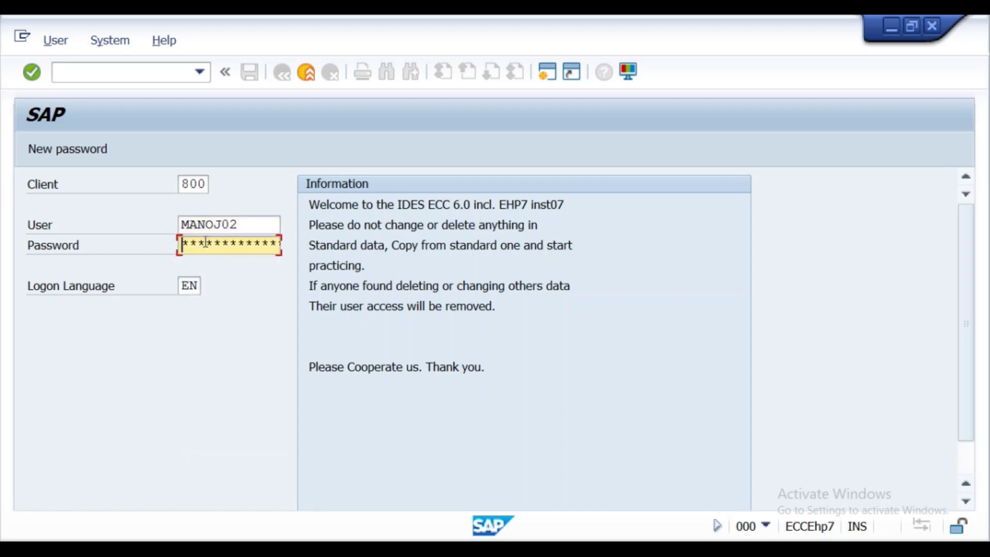
{"action": "type", "text": "******"}
{"action": "key", "text": "Return"}
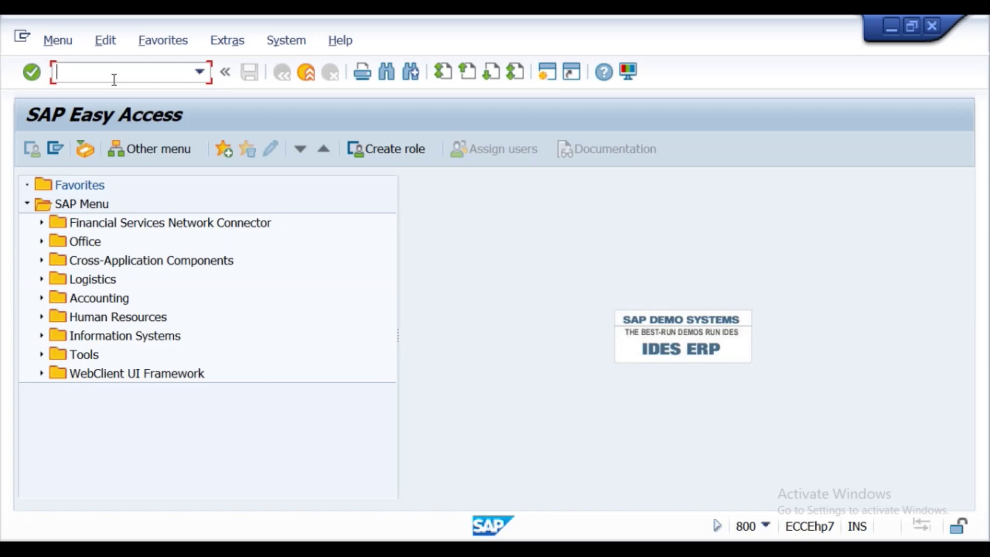
- Open transaction me23n and start selecting another purchase order, clearing the order number already entered
{"action": "type", "text": "me23n"}
{"action": "key", "text": "Return"}
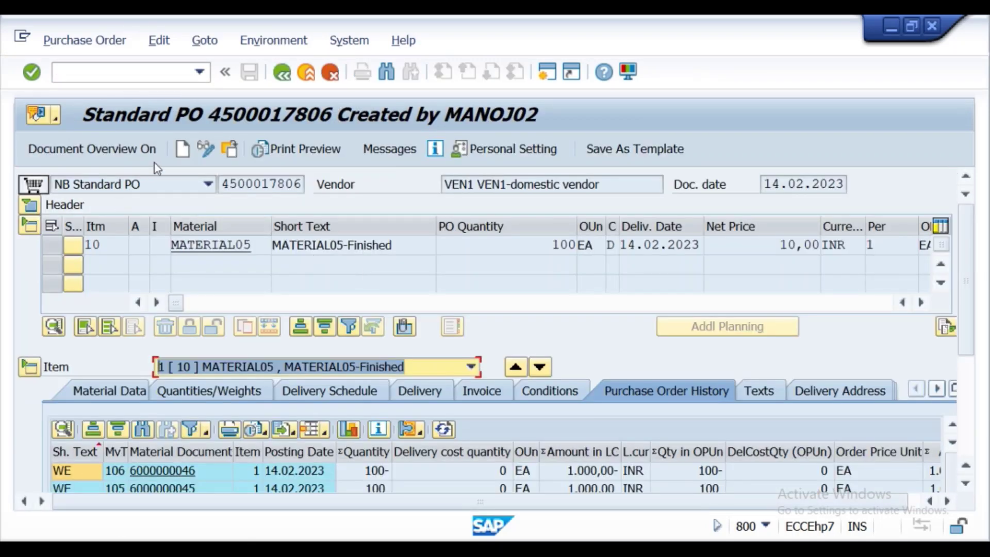
{"action": "left_click", "coordinate": [231, 150]}
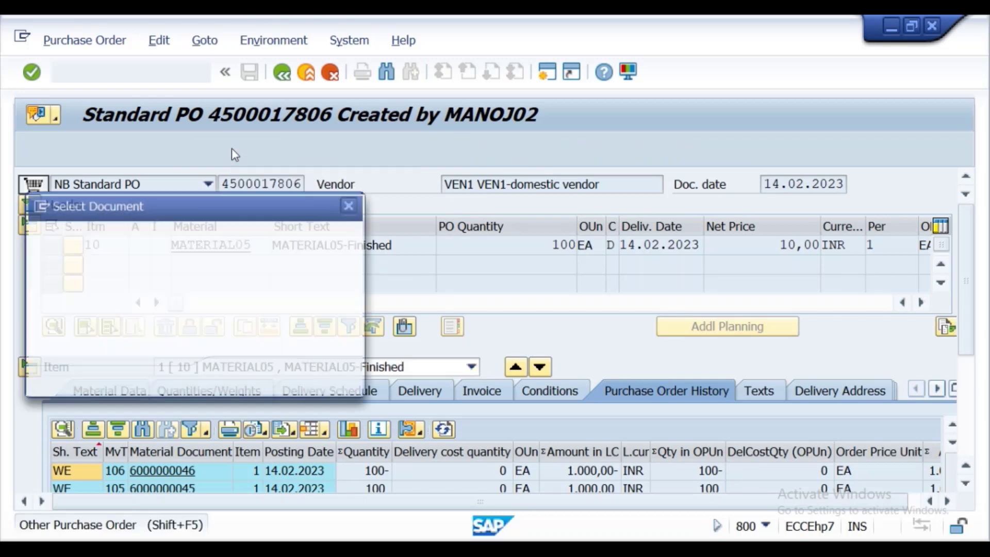
{"action": "key", "text": "BackSpace"}
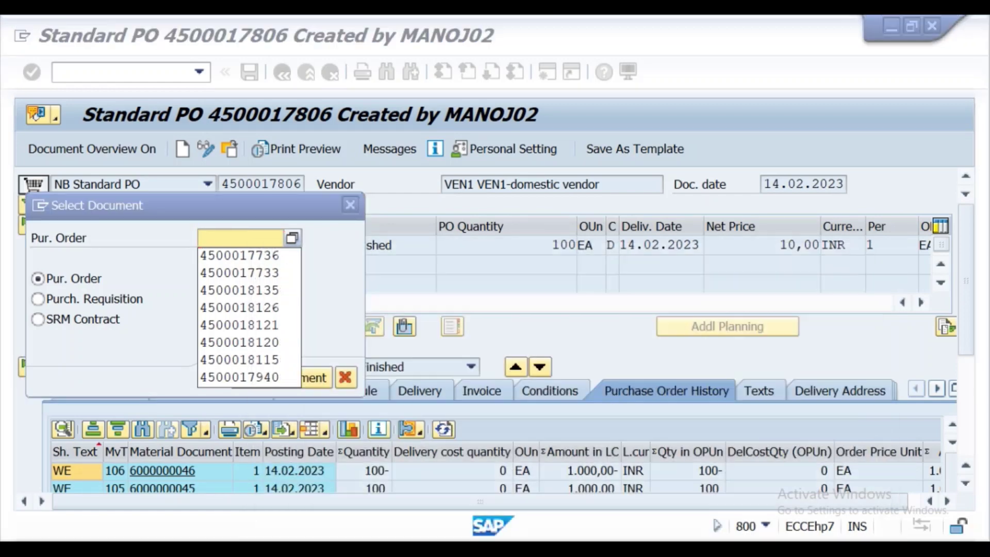
- Copy the standard PO number from the Notepad note and use it to display that purchase order
{"action": "key", "text": "alt+Tab"}
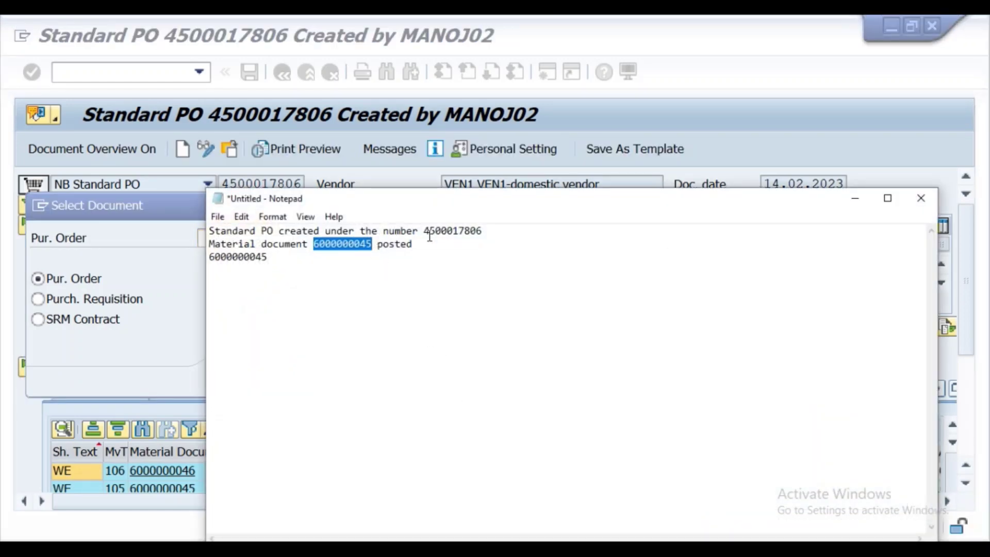
{"action": "left_click_drag", "start_coordinate": [424, 232], "coordinate": [486, 235]}
{"action": "key", "text": "ctrl+c"}
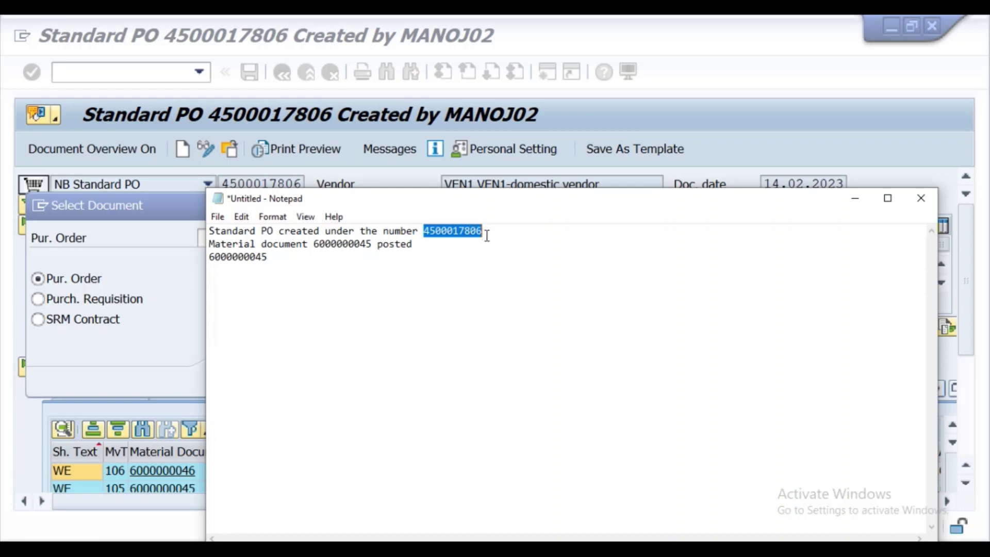
{"action": "left_click", "coordinate": [843, 200]}
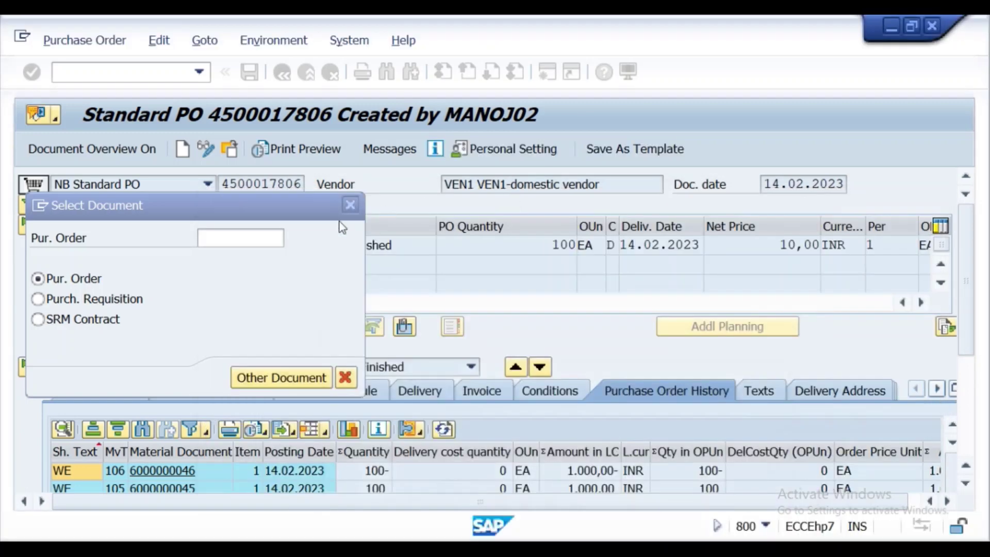
{"action": "left_click", "coordinate": [256, 238]}
{"action": "key", "text": "ctrl+v"}
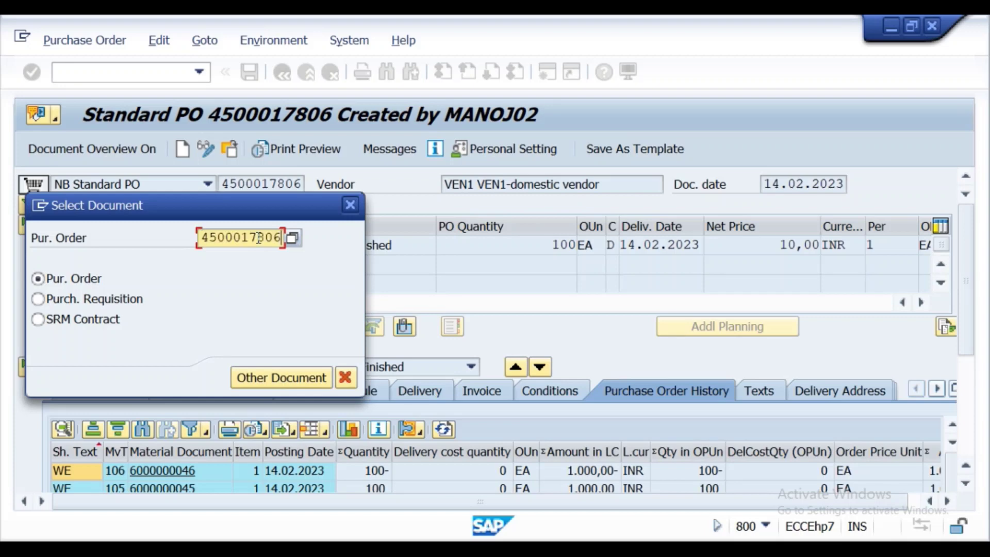
{"action": "key", "text": "Return"}
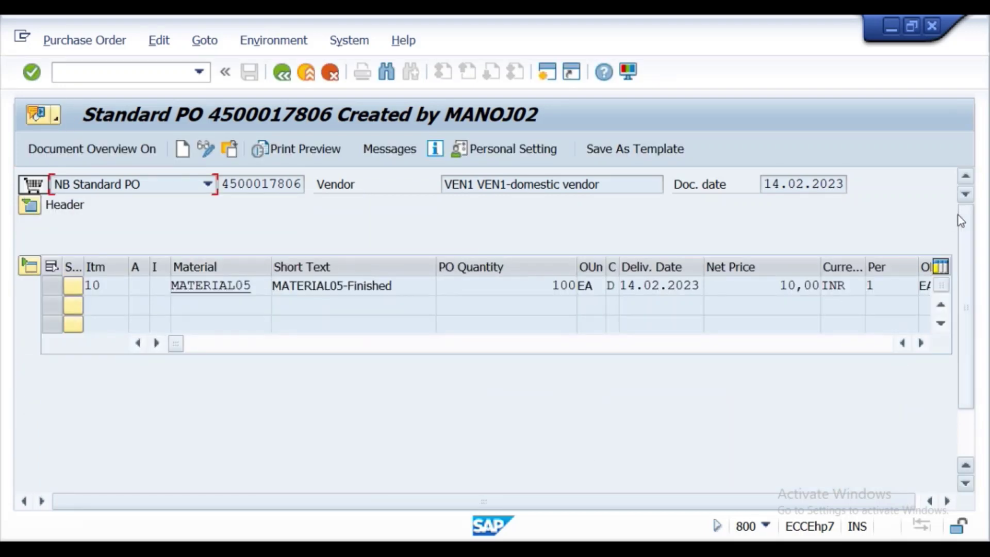
- Expand the item details of the MATERIAL05 purchase order and examine the movement types in its Purchase Order History
{"action": "left_click_drag", "start_coordinate": [968, 220], "coordinate": [979, 343]}
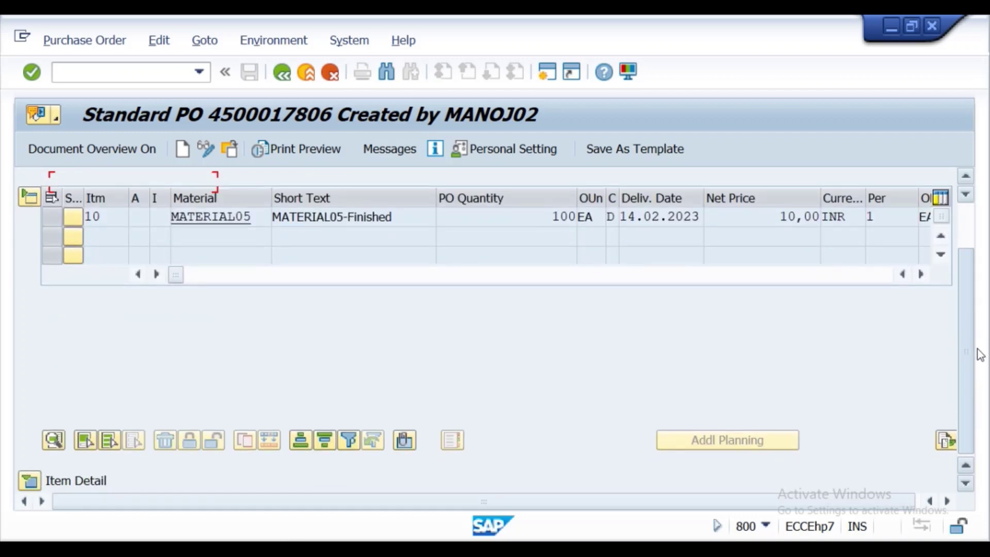
{"action": "mouse_move", "coordinate": [966, 263]}
{"action": "left_mouse_down"}
{"action": "mouse_move", "coordinate": [975, 235]}
{"action": "mouse_move", "coordinate": [961, 266]}
{"action": "left_mouse_up"}
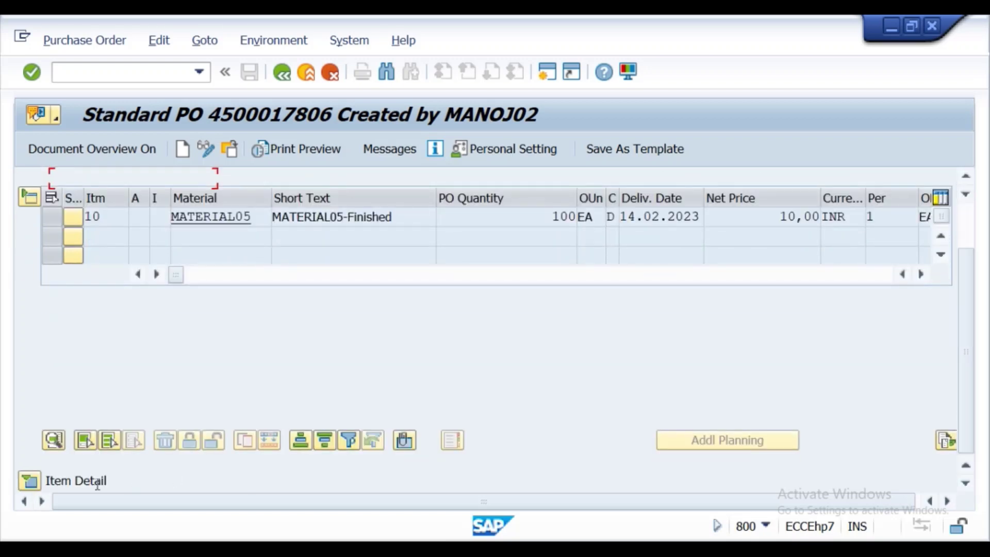
{"action": "left_click", "coordinate": [29, 482]}
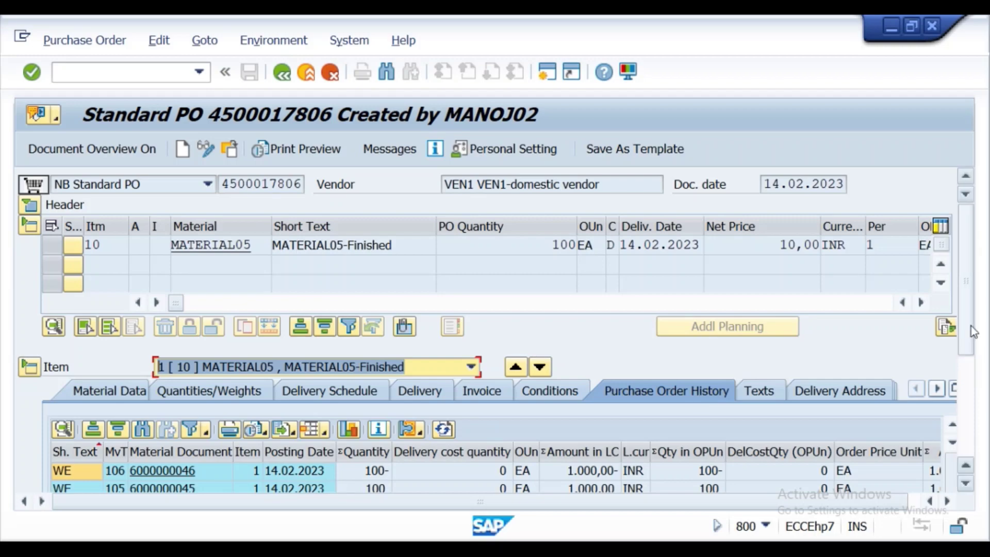
{"action": "left_click_drag", "start_coordinate": [968, 320], "coordinate": [967, 393]}
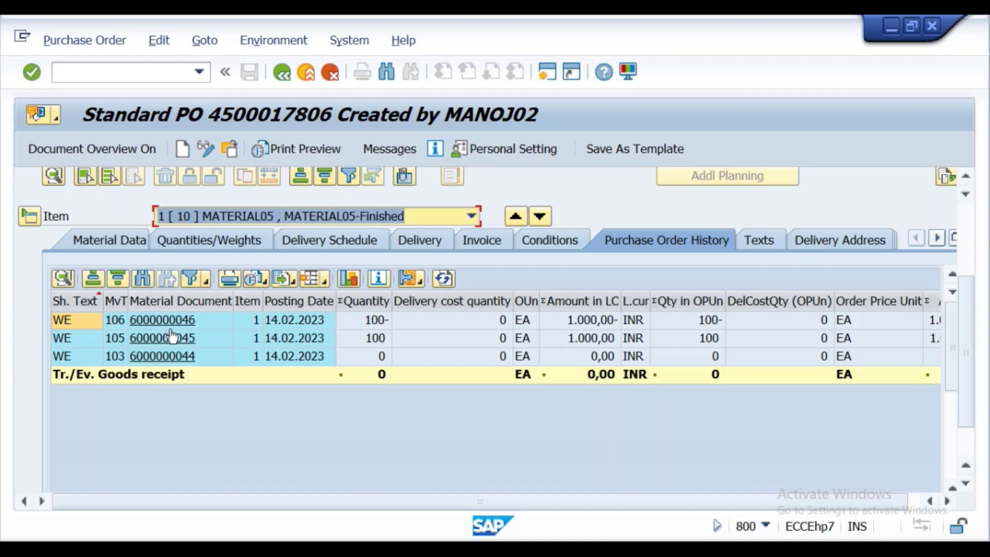
- Leave the purchase order and open the Material Document List with the /nmb51 command
{"action": "left_click", "coordinate": [122, 67]}
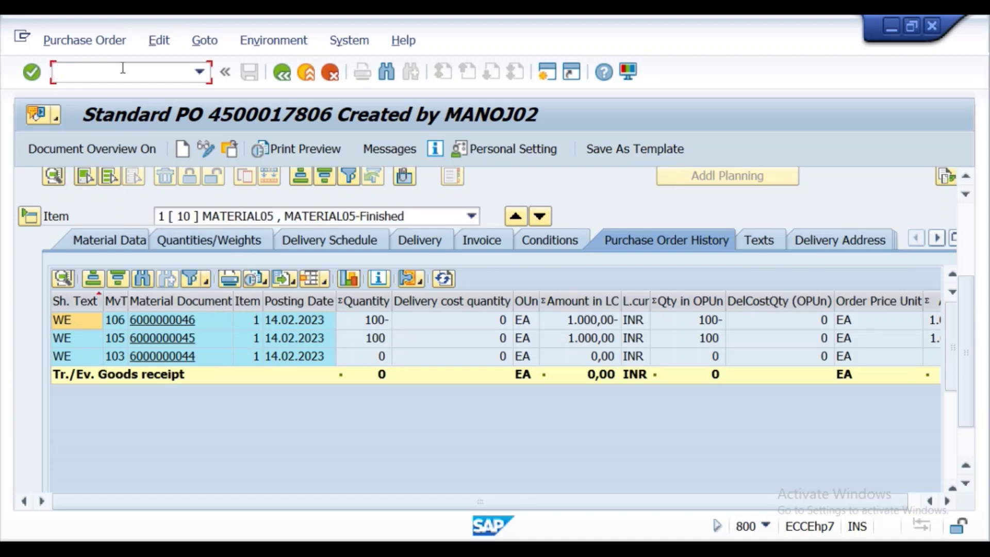
{"action": "type", "text": "/nmb51"}
{"action": "key", "text": "Return"}
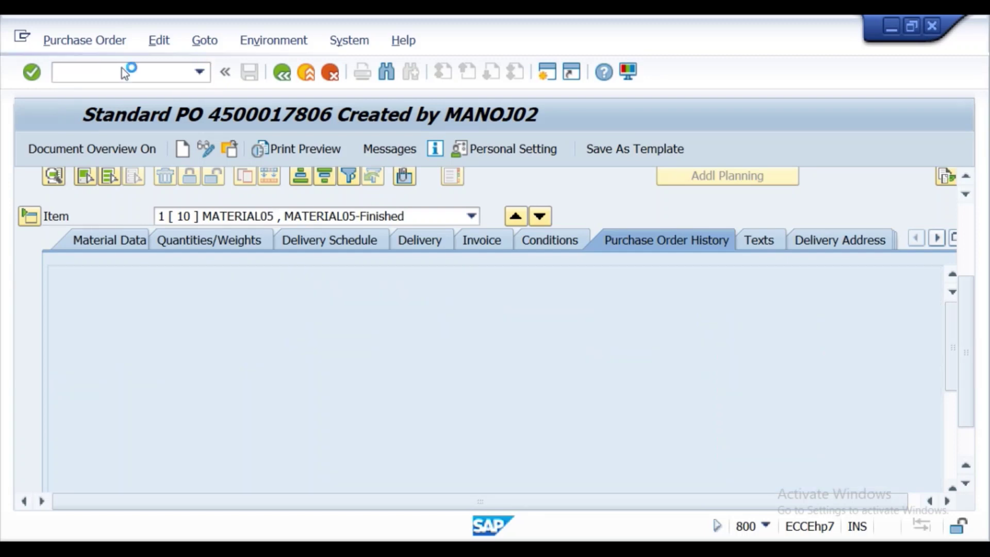
{"action": "left_click", "coordinate": [122, 68]}
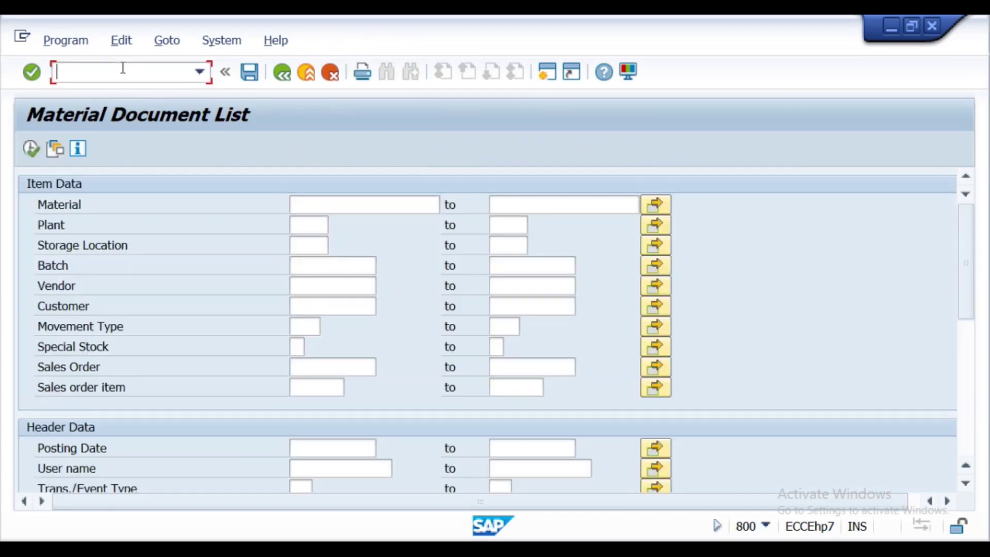
{"action": "type", "text": "/nmb51"}
{"action": "key", "text": "Return"}
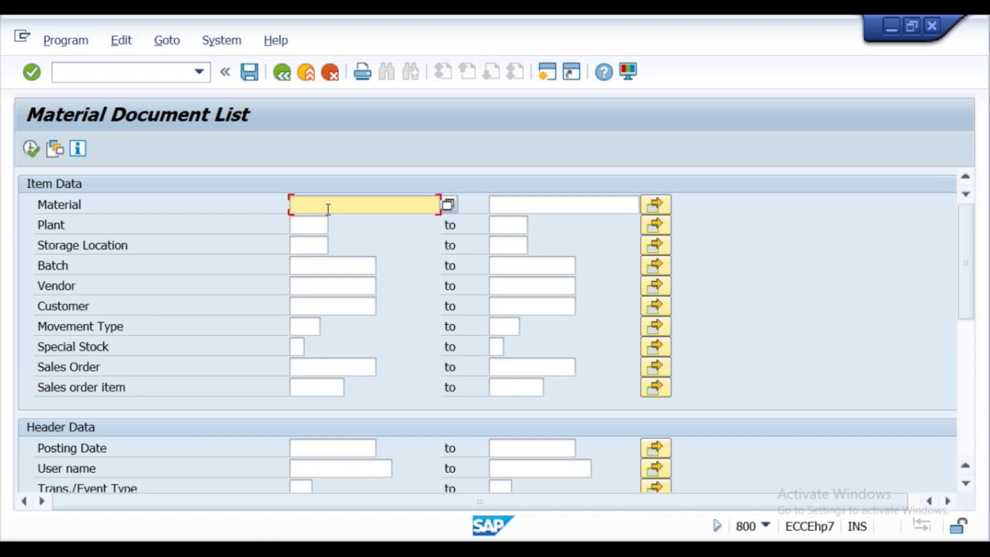
- List the material documents for MATERIAL05 with posting date 14.02.2023 and review the movement type 106 entry
{"action": "type", "text": "mater"}
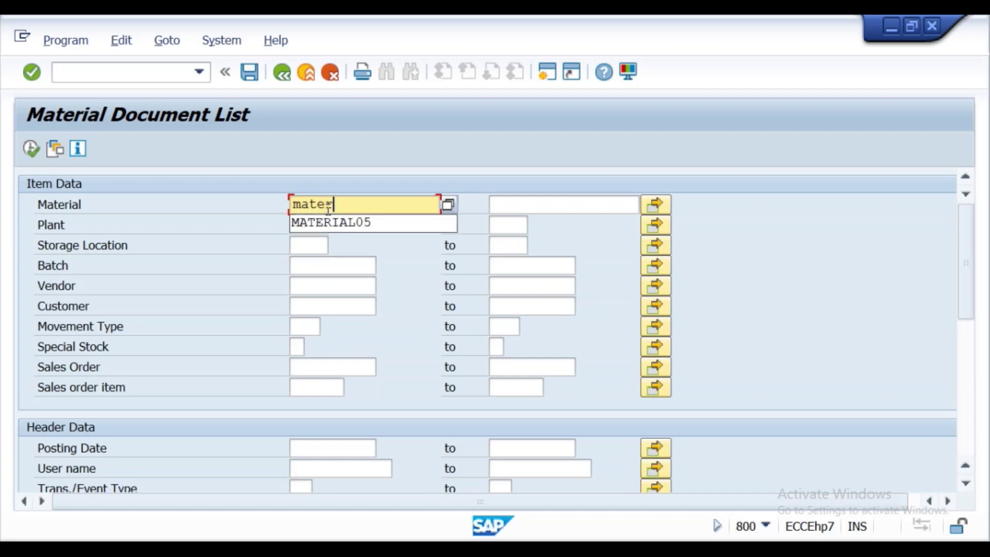
{"action": "left_click", "coordinate": [330, 222]}
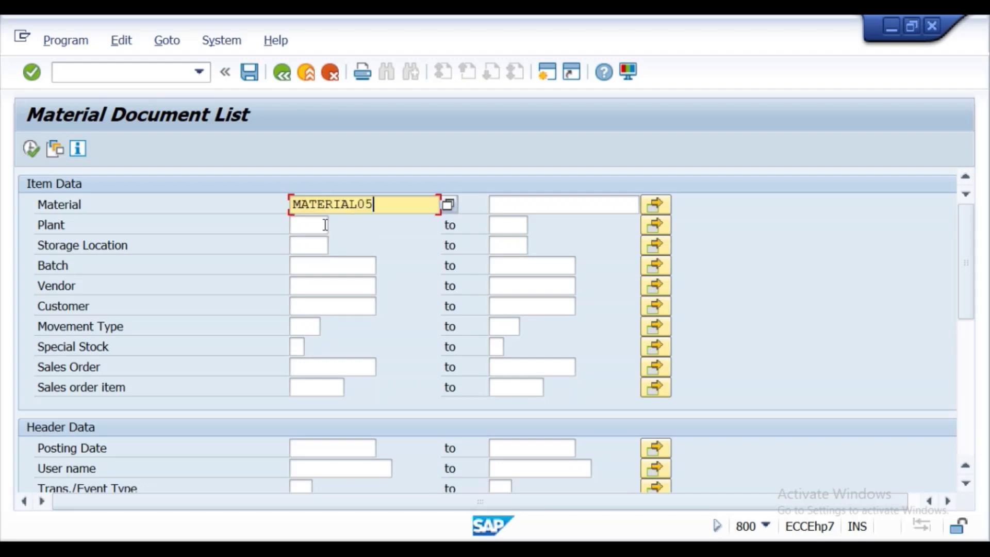
{"action": "left_click", "coordinate": [305, 447]}
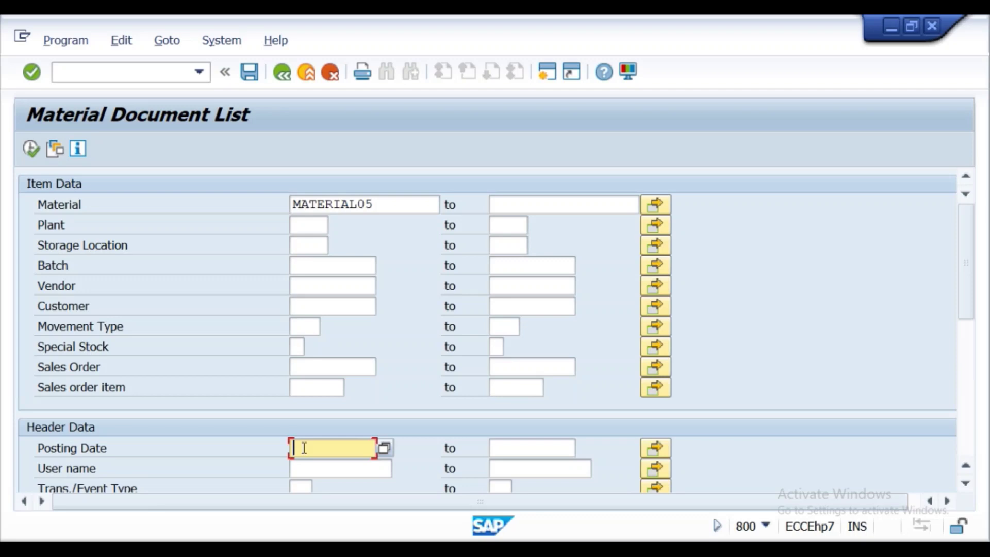
{"action": "left_click", "coordinate": [389, 450]}
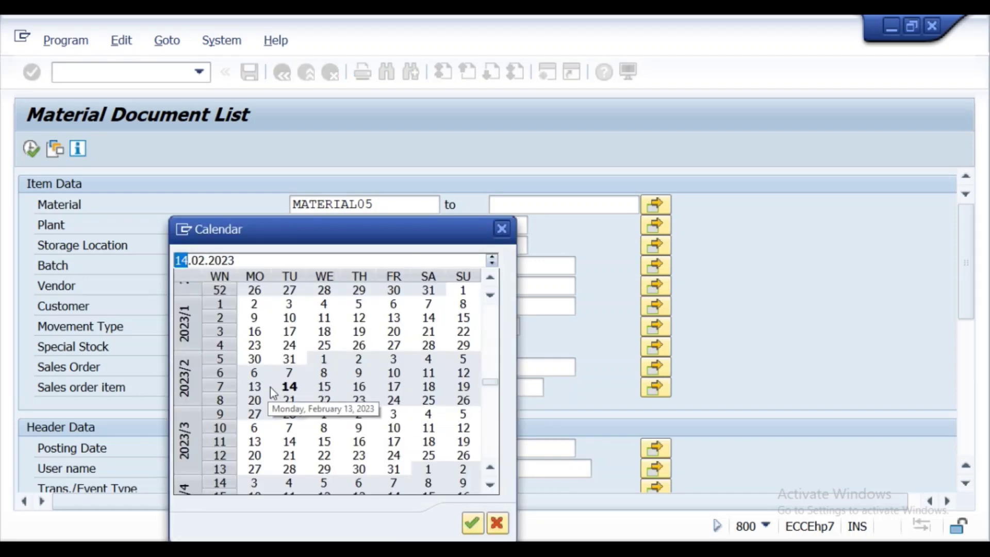
{"action": "double_click", "coordinate": [283, 387]}
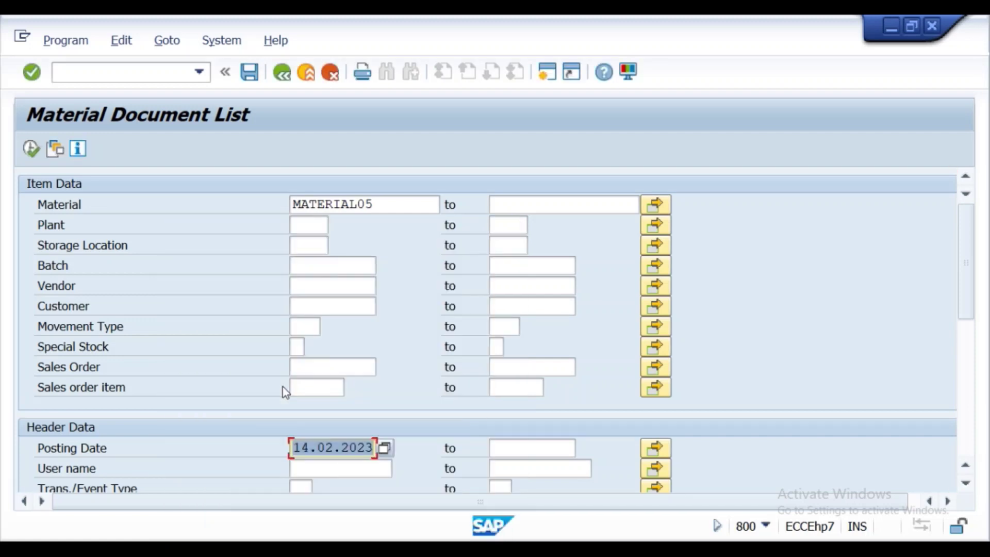
{"action": "left_click", "coordinate": [32, 149]}
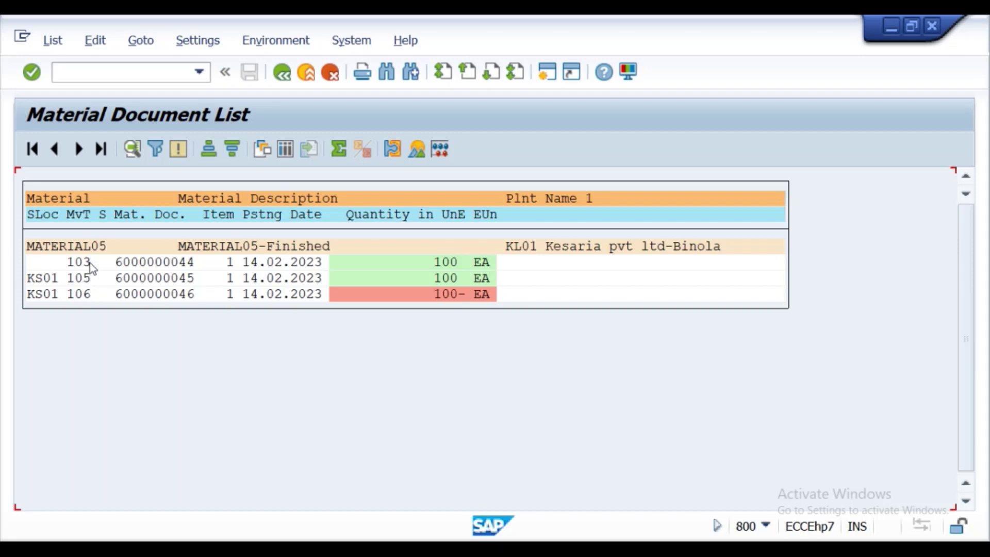
{"action": "left_click", "coordinate": [97, 298]}
- Close the Material Document List and end the SAP session with the /nex command
{"action": "left_click", "coordinate": [158, 74]}
{"action": "type", "text": "/nex"}
{"action": "key", "text": "Return"}
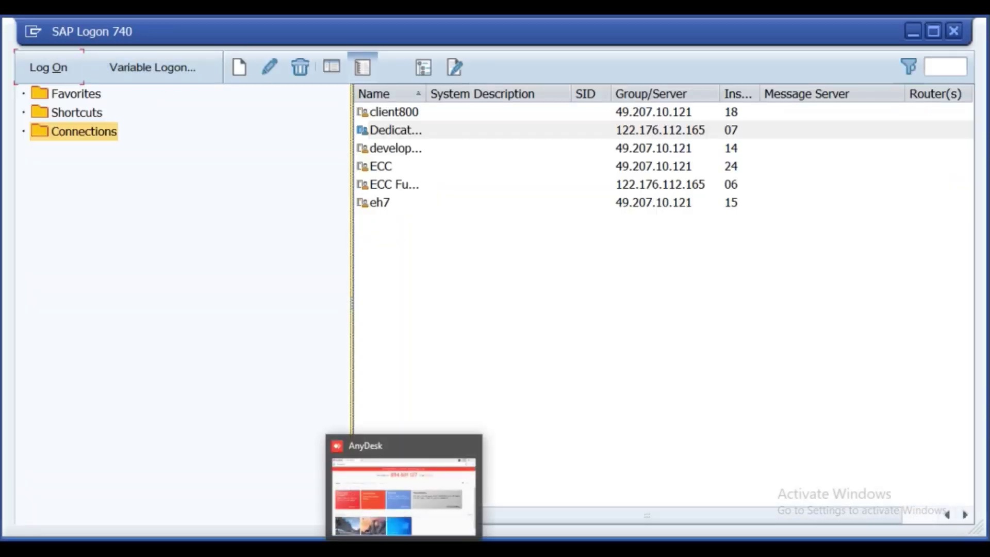
- Switch to the SAP MM Lecture-29 Word document and read the Student Dharma assignment and the Contact detail section
{"action": "left_click", "coordinate": [438, 490]}
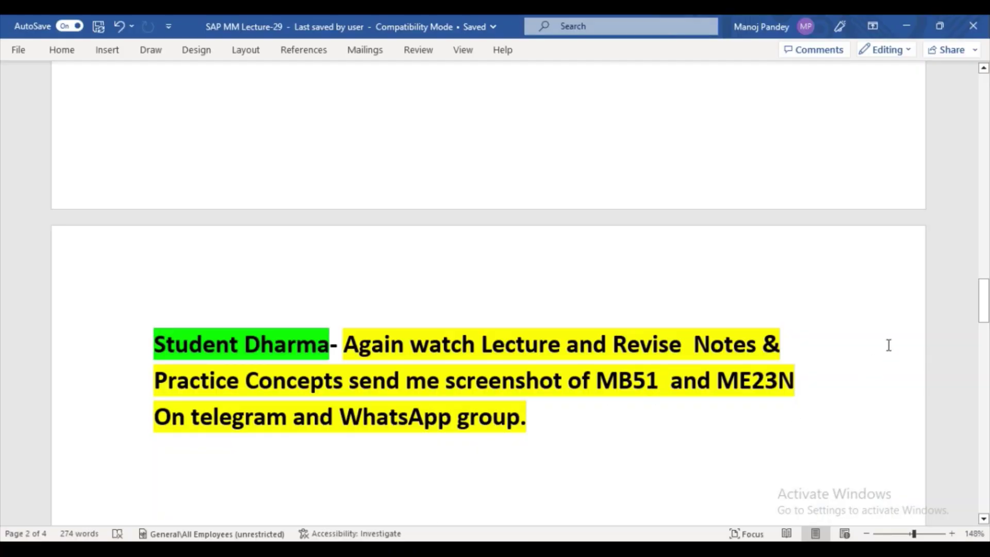
{"action": "mouse_move", "coordinate": [984, 298]}
{"action": "left_mouse_down"}
{"action": "mouse_move", "coordinate": [984, 319]}
{"action": "mouse_move", "coordinate": [984, 293]}
{"action": "left_mouse_up"}
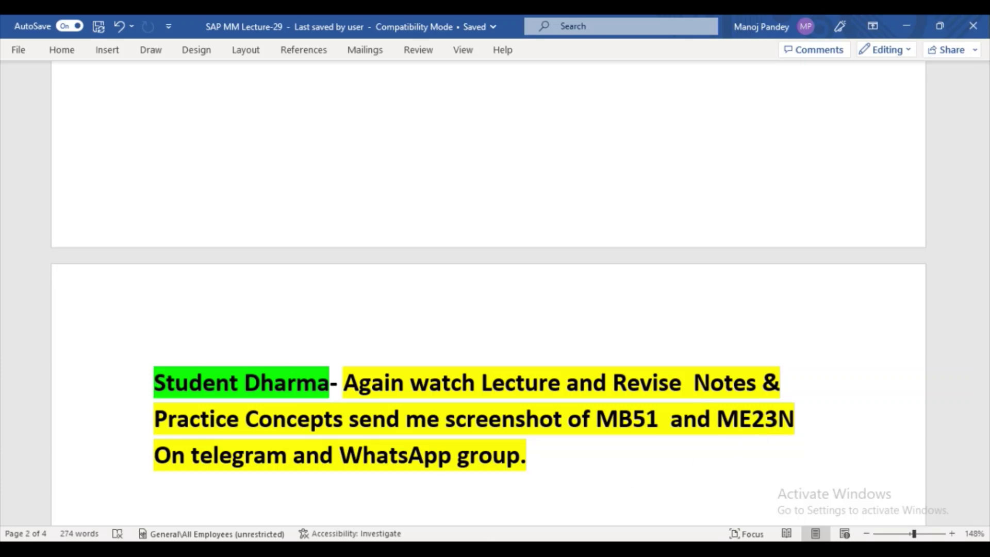
{"action": "mouse_move", "coordinate": [475, 550]}
{"action": "left_click", "coordinate": [460, 487]}
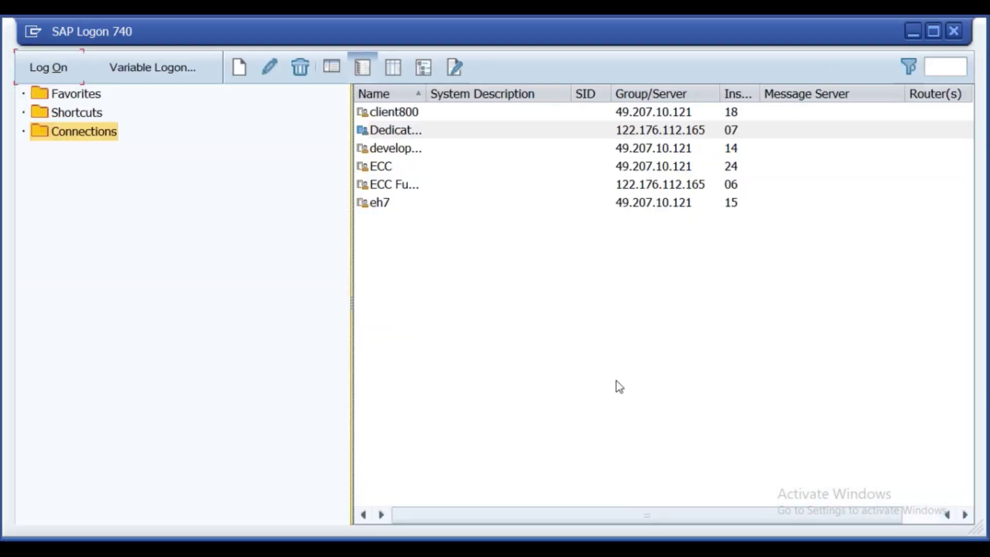
{"action": "mouse_move", "coordinate": [511, 550]}
{"action": "mouse_move", "coordinate": [475, 549]}
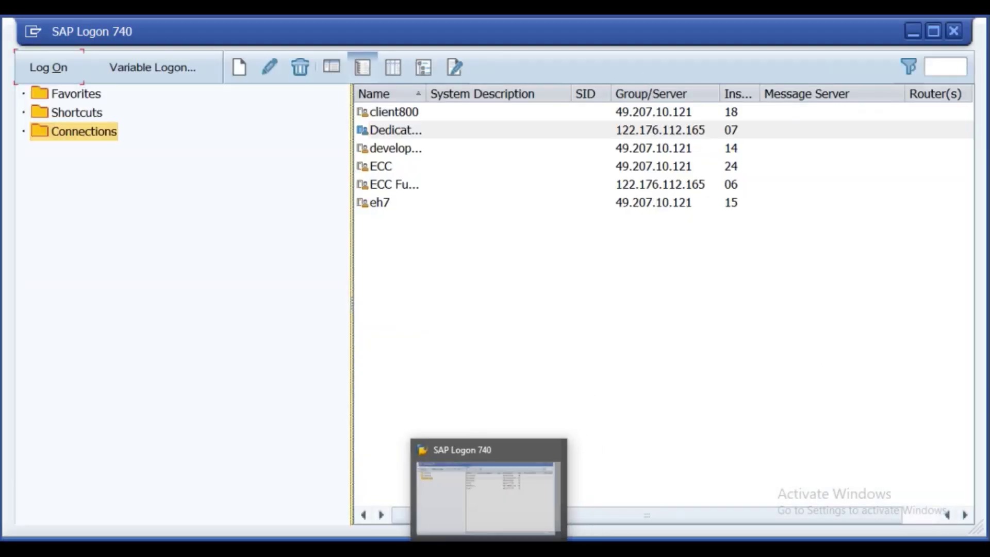
{"action": "left_click", "coordinate": [444, 550]}
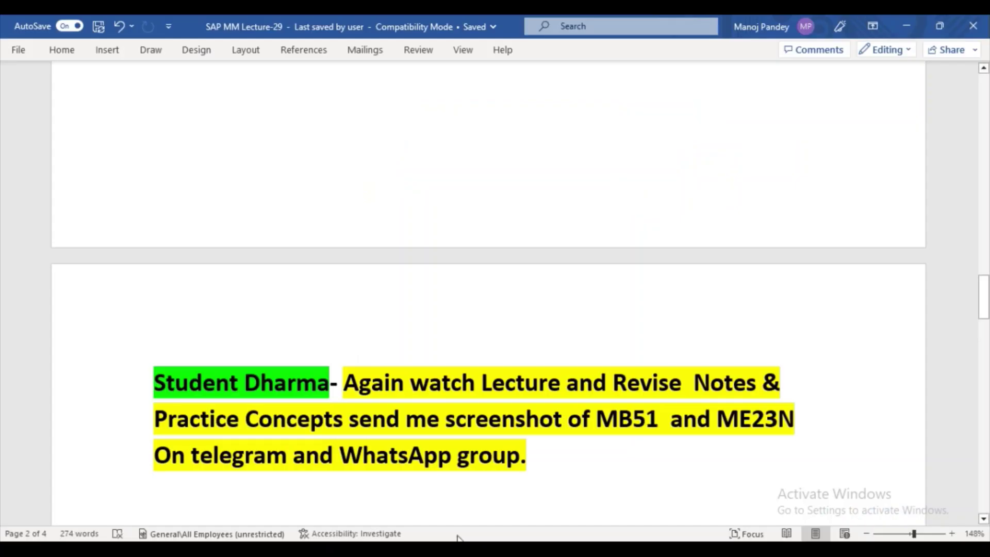
{"action": "left_click_drag", "start_coordinate": [983, 291], "coordinate": [984, 306]}
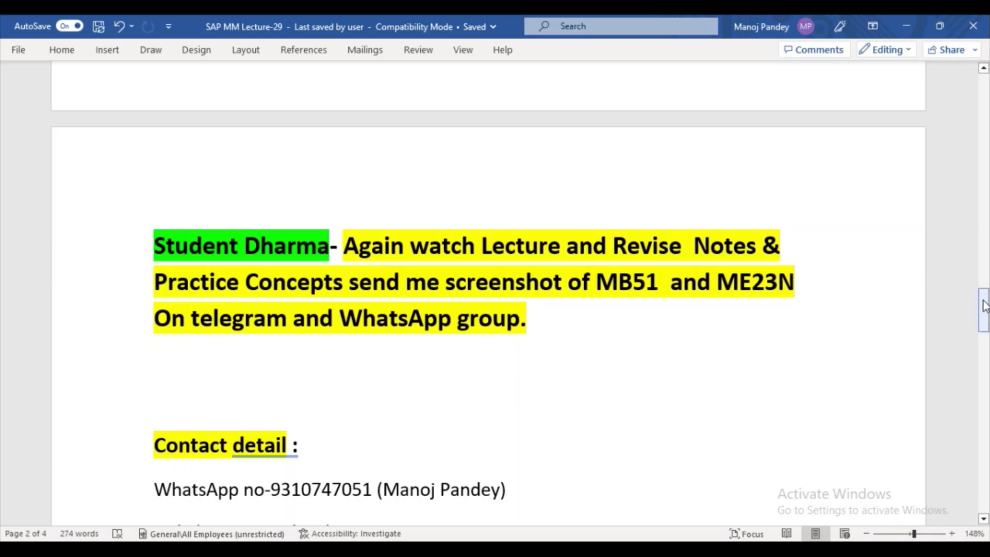
{"action": "left_click_drag", "start_coordinate": [984, 307], "coordinate": [985, 322]}
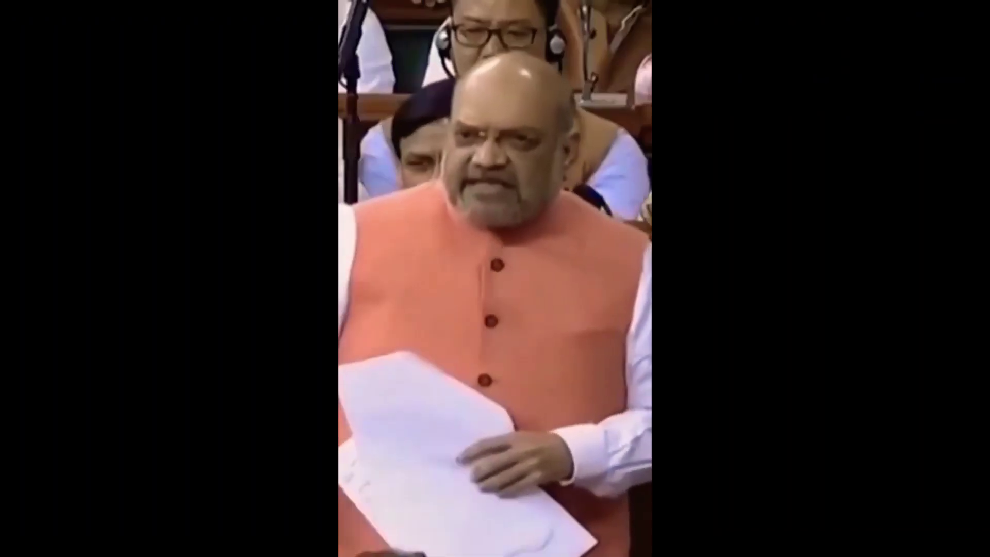